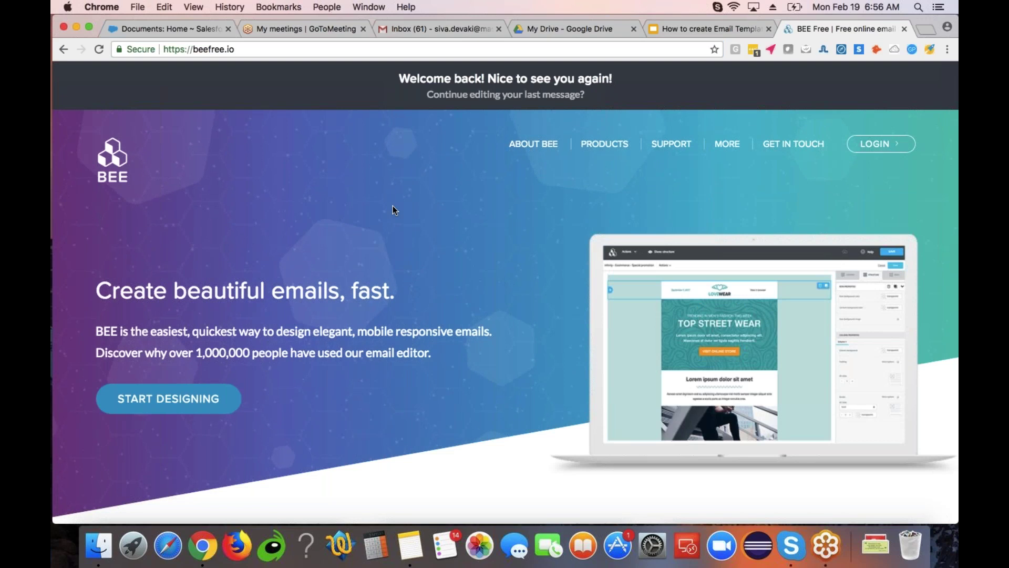
Step: Open BEE Free's template gallery via START DESIGNING
{"action": "left_click", "coordinate": [154, 402]}
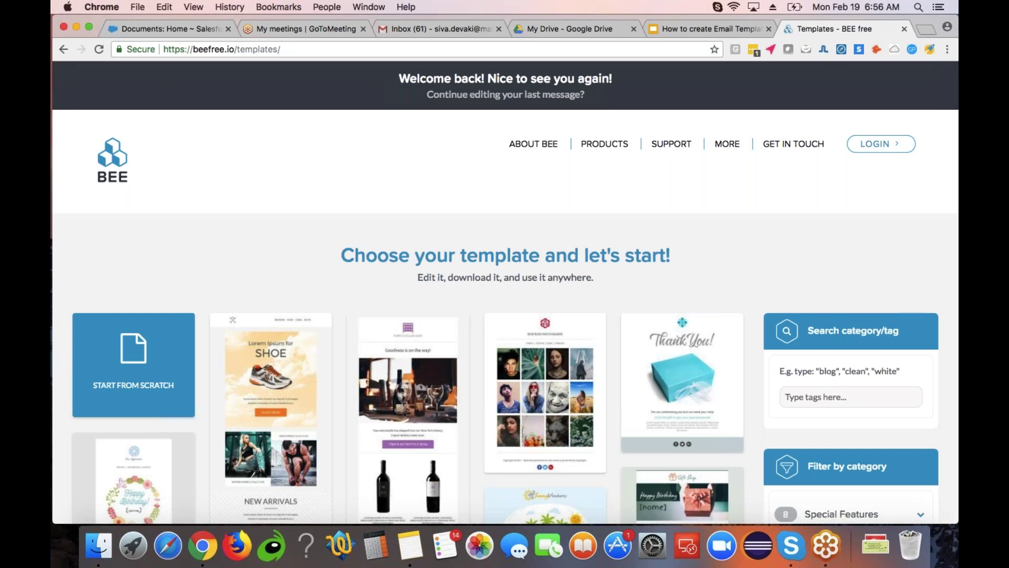
{"action": "scroll", "coordinate": [136, 337], "scroll_direction": "down", "scroll_amount": 1}
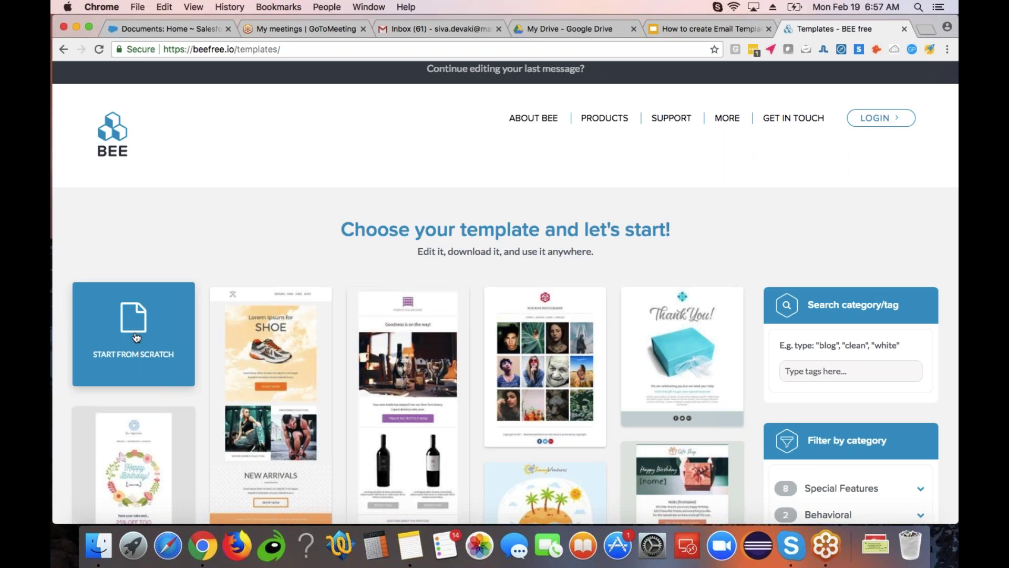
{"action": "mouse_move", "coordinate": [439, 349]}
{"action": "scroll", "coordinate": [439, 349], "scroll_direction": "down", "scroll_amount": 3}
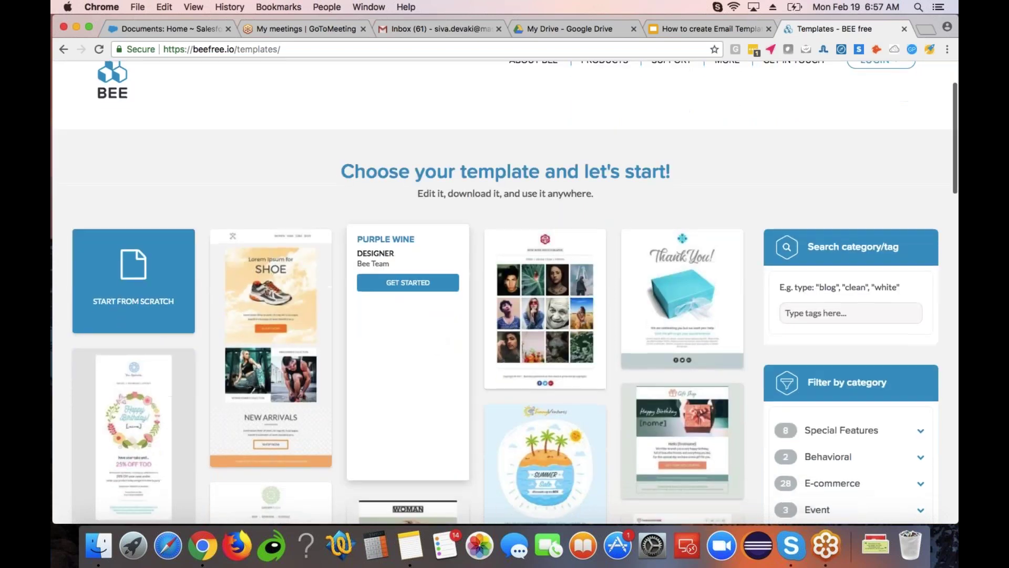
{"action": "scroll", "coordinate": [782, 293], "scroll_direction": "down", "scroll_amount": 2}
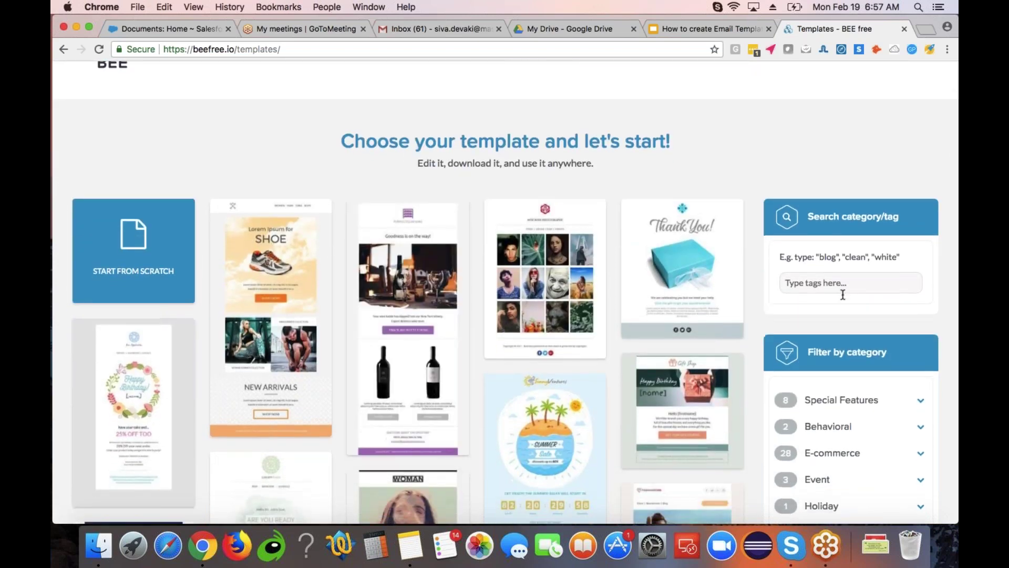
{"action": "scroll", "coordinate": [865, 301], "scroll_direction": "down", "scroll_amount": 3}
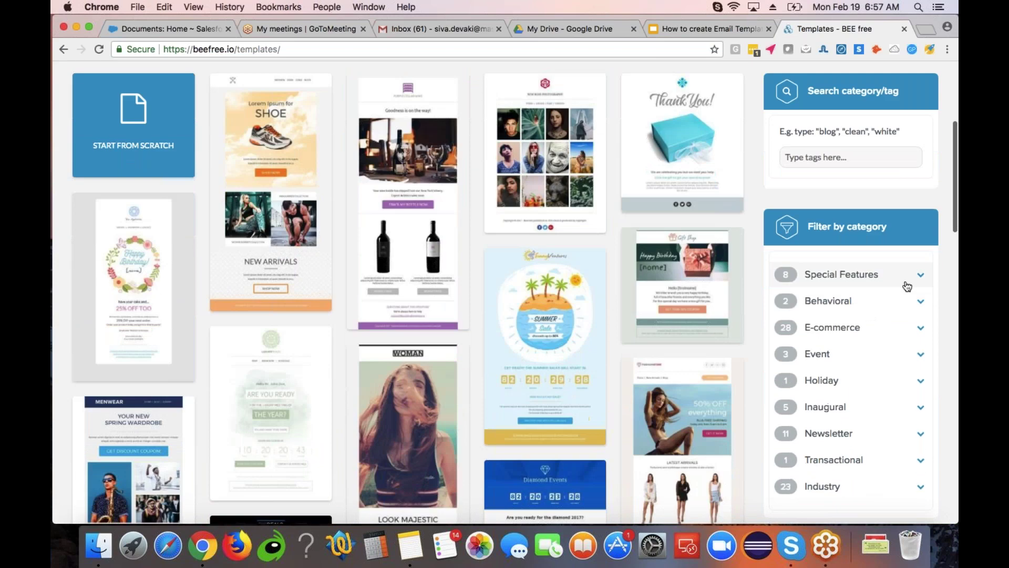
{"action": "scroll", "coordinate": [908, 278], "scroll_direction": "down", "scroll_amount": 1}
{"action": "scroll", "coordinate": [912, 275], "scroll_direction": "down", "scroll_amount": 1}
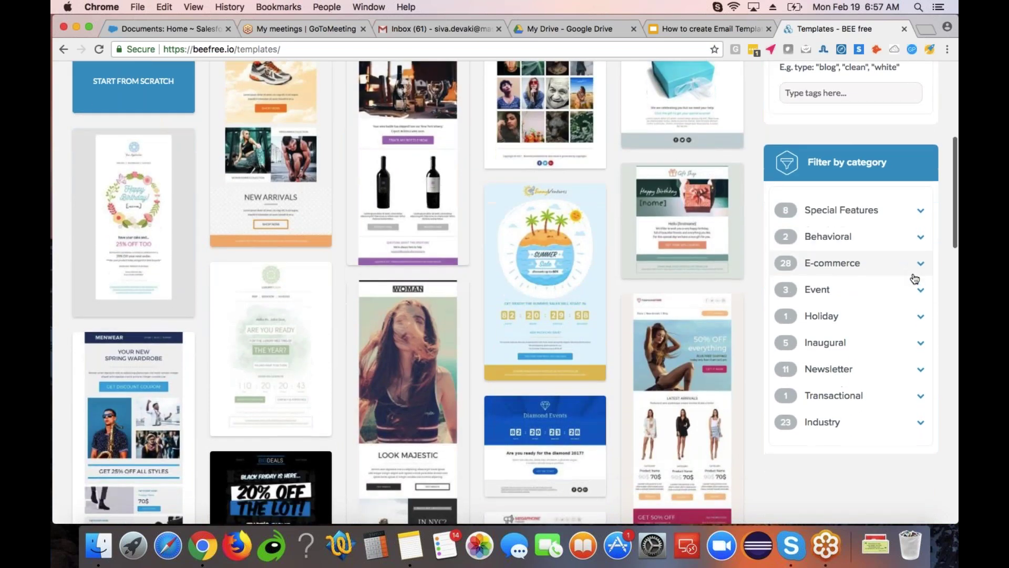
{"action": "scroll", "coordinate": [923, 266], "scroll_direction": "down", "scroll_amount": 1}
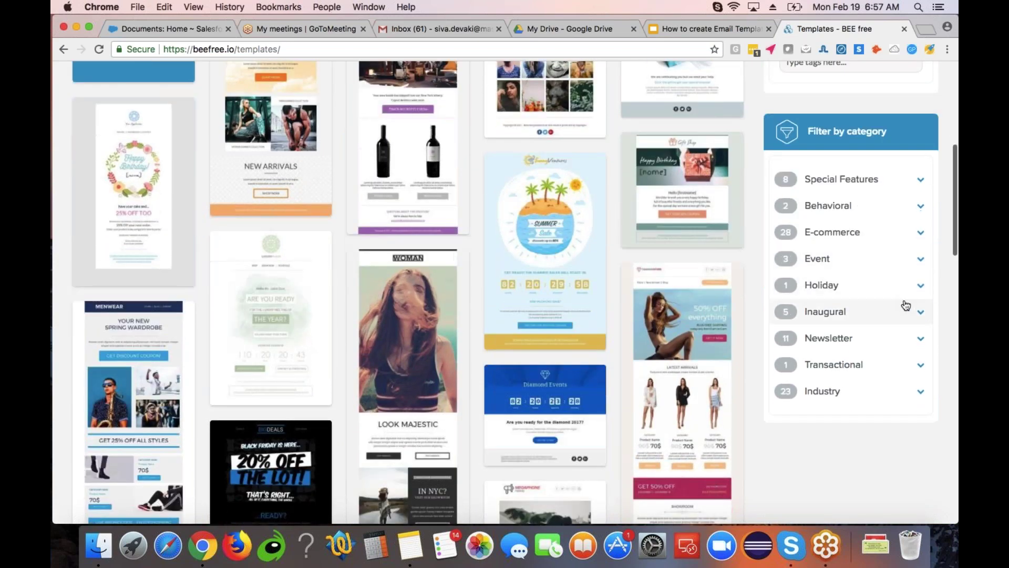
{"action": "scroll", "coordinate": [905, 305], "scroll_direction": "down", "scroll_amount": 1}
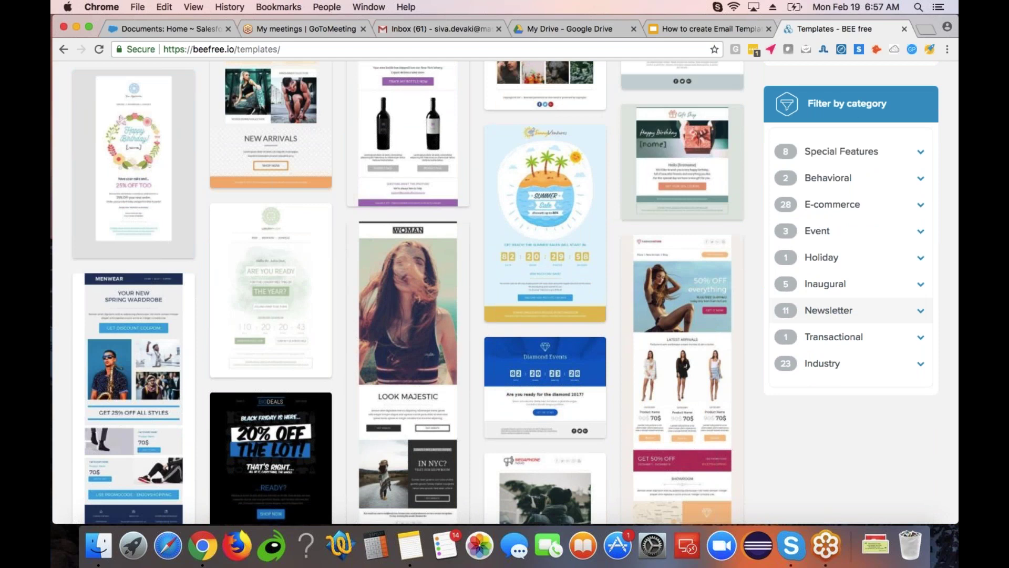
{"action": "left_click", "coordinate": [922, 315]}
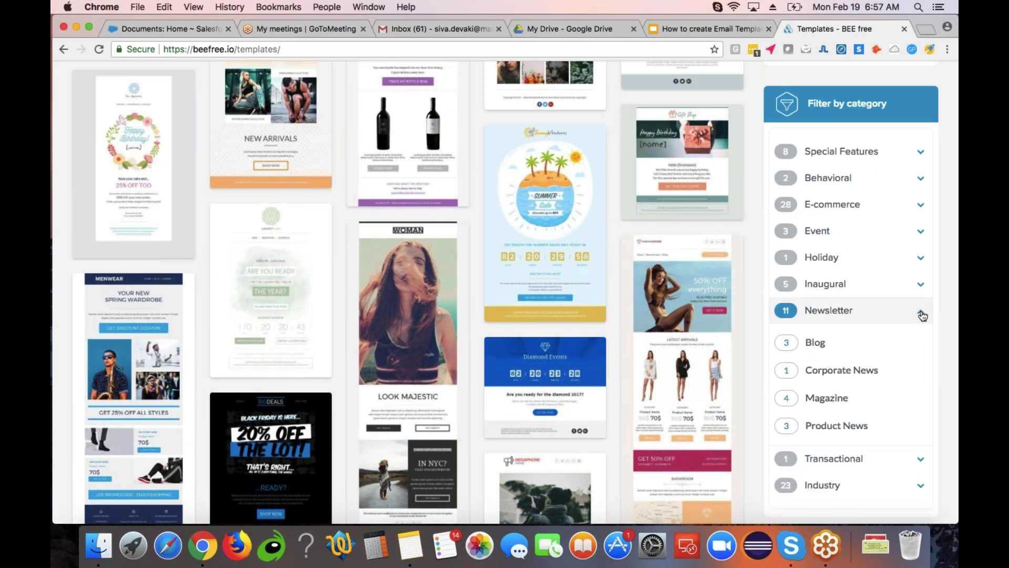
{"action": "scroll", "coordinate": [894, 373], "scroll_direction": "down", "scroll_amount": 2}
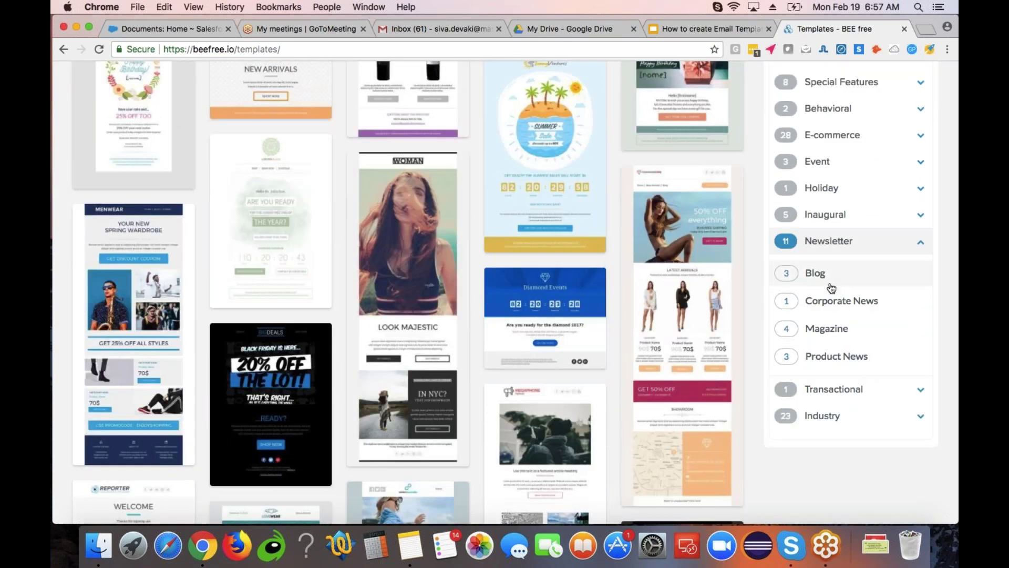
{"action": "scroll", "coordinate": [833, 321], "scroll_direction": "down", "scroll_amount": 1}
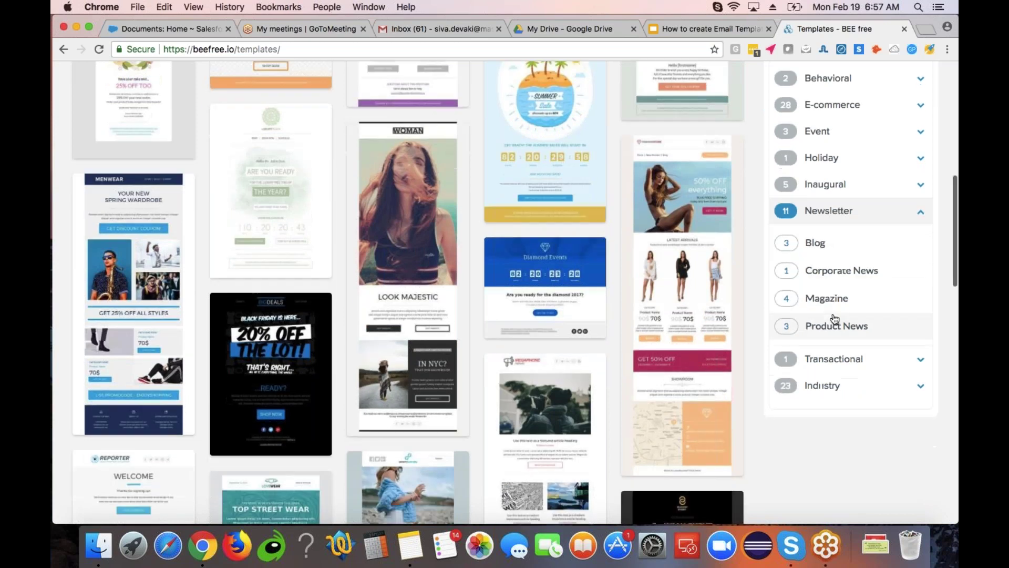
{"action": "left_click", "coordinate": [920, 387]}
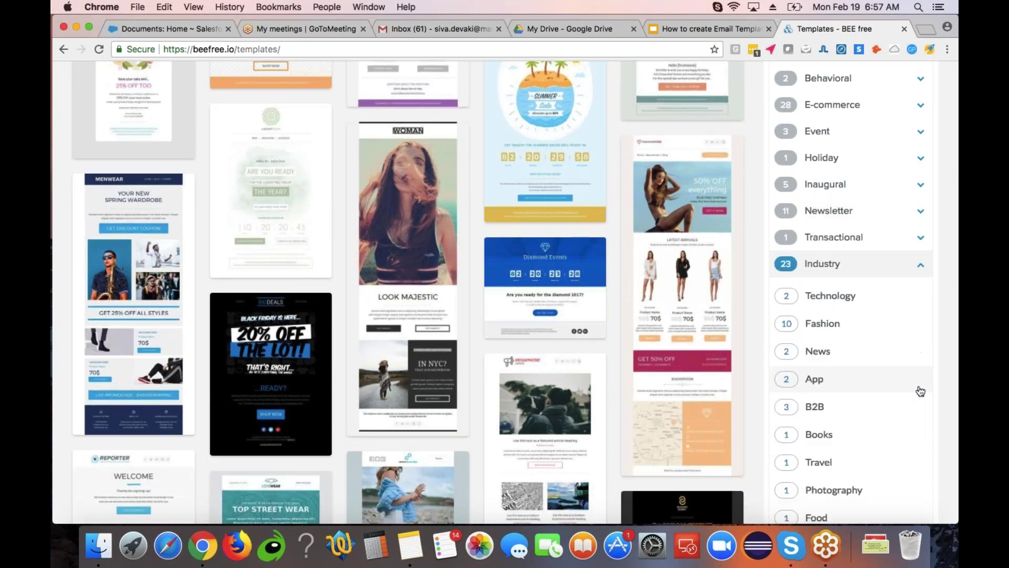
{"action": "scroll", "coordinate": [916, 389], "scroll_direction": "down", "scroll_amount": 2}
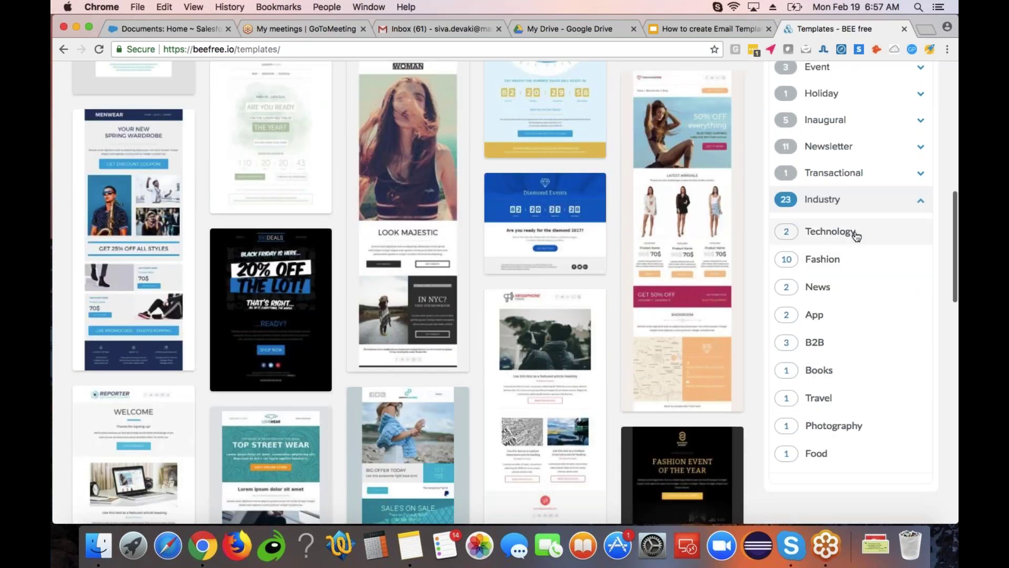
{"action": "scroll", "coordinate": [854, 265], "scroll_direction": "down", "scroll_amount": 1}
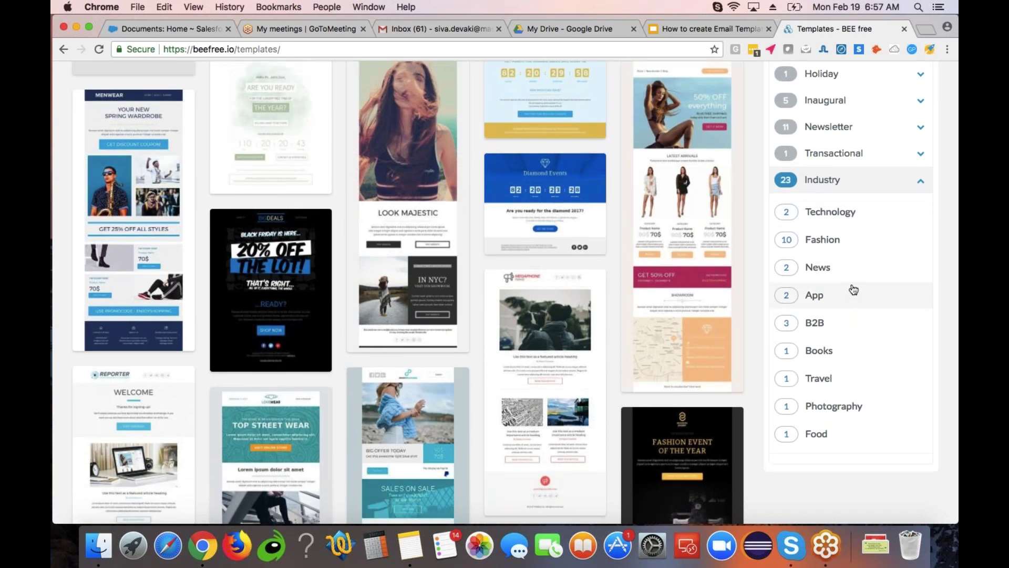
{"action": "scroll", "coordinate": [854, 371], "scroll_direction": "down", "scroll_amount": 3}
{"action": "left_click", "coordinate": [854, 374]}
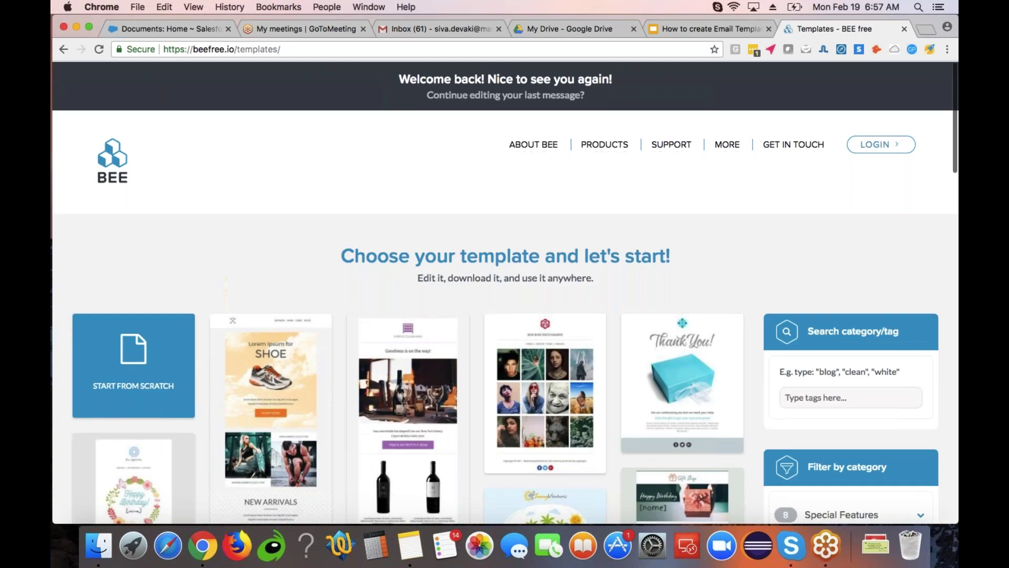
Step: Open the Thank You gift template in the BEE Free editor and scroll its canvas
{"action": "mouse_move", "coordinate": [683, 339]}
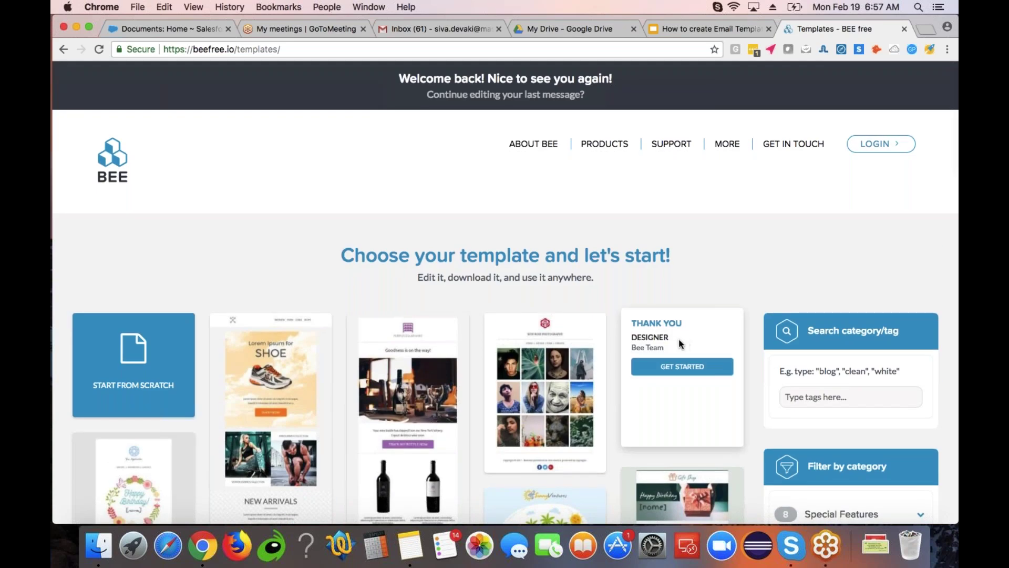
{"action": "left_click", "coordinate": [683, 368]}
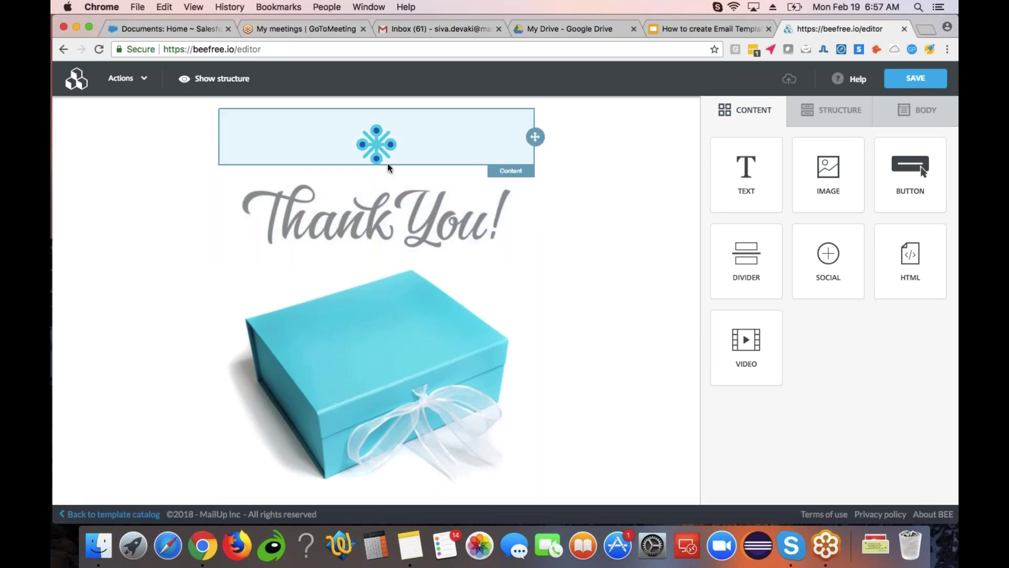
{"action": "scroll", "coordinate": [599, 267], "scroll_direction": "down", "scroll_amount": 5}
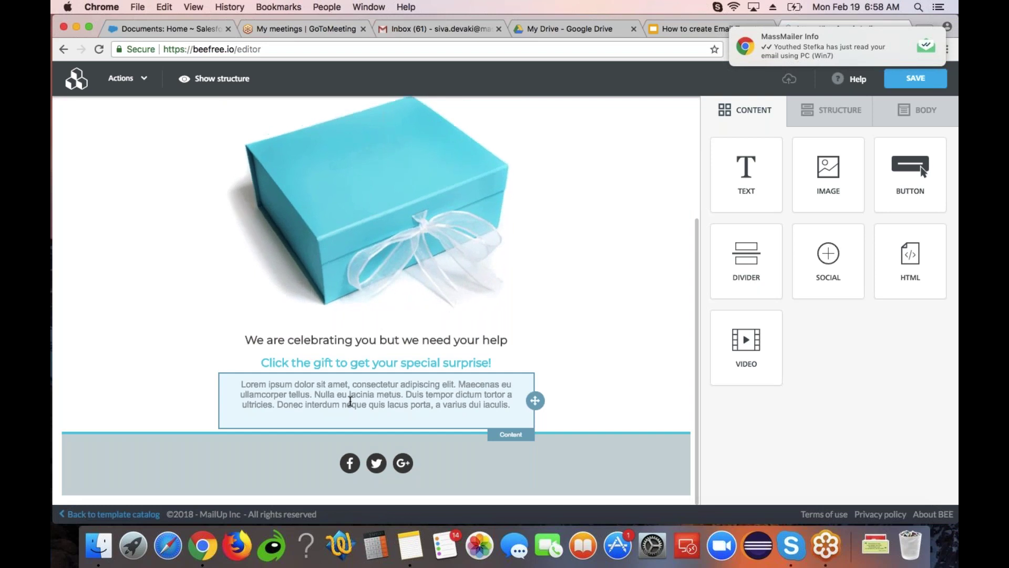
Step: Replace the footer placeholder with the company name, street address and office phone number on separate lines
{"action": "left_click", "coordinate": [350, 400]}
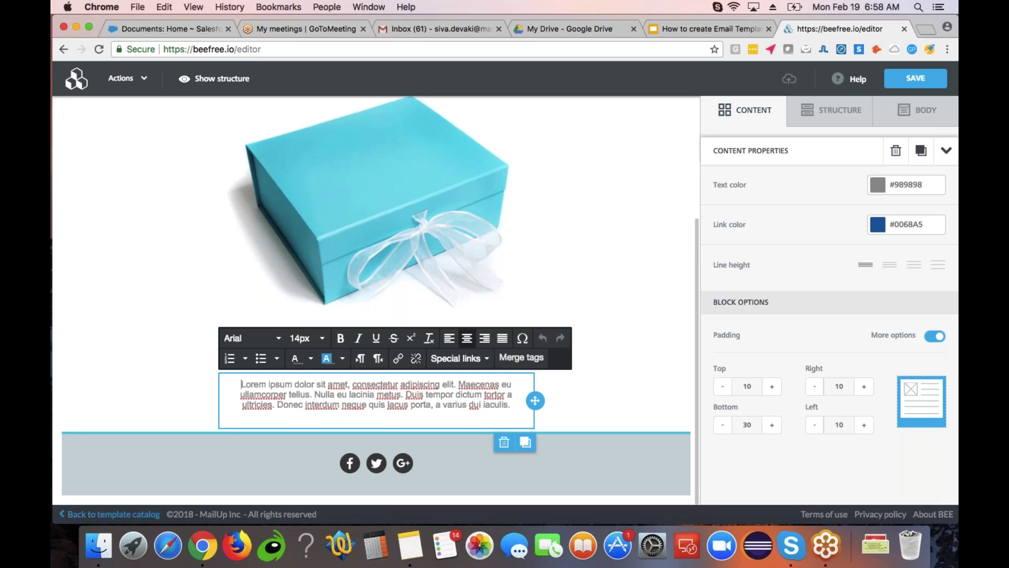
{"action": "left_click", "coordinate": [514, 404], "text": "shift"}
{"action": "type", "text": "Massm"}
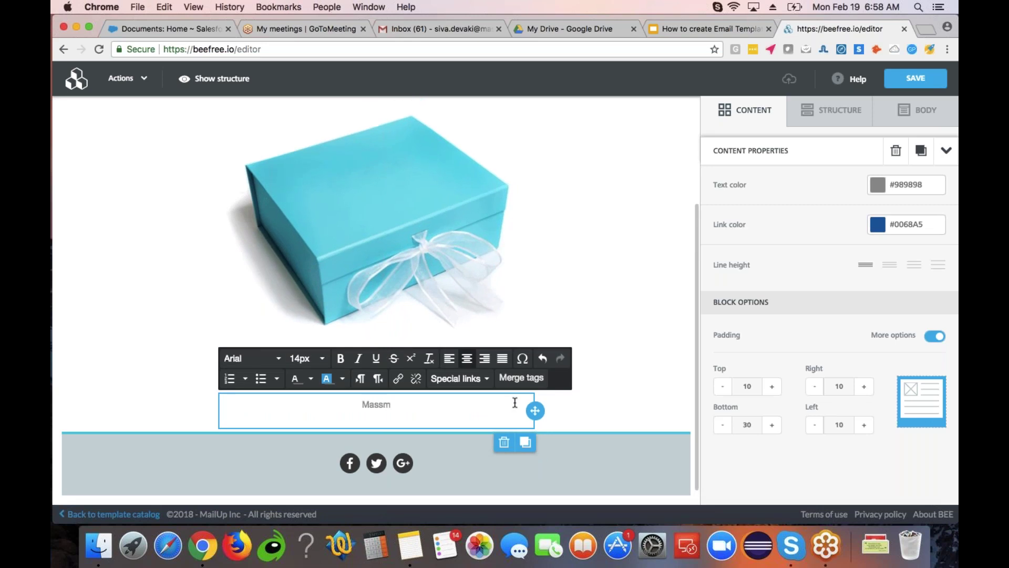
{"action": "key", "text": "BackSpace"}
{"action": "type", "text": "Mailer, Inc"}
{"action": "key", "text": "Return"}
{"action": "type", "text": "100"}
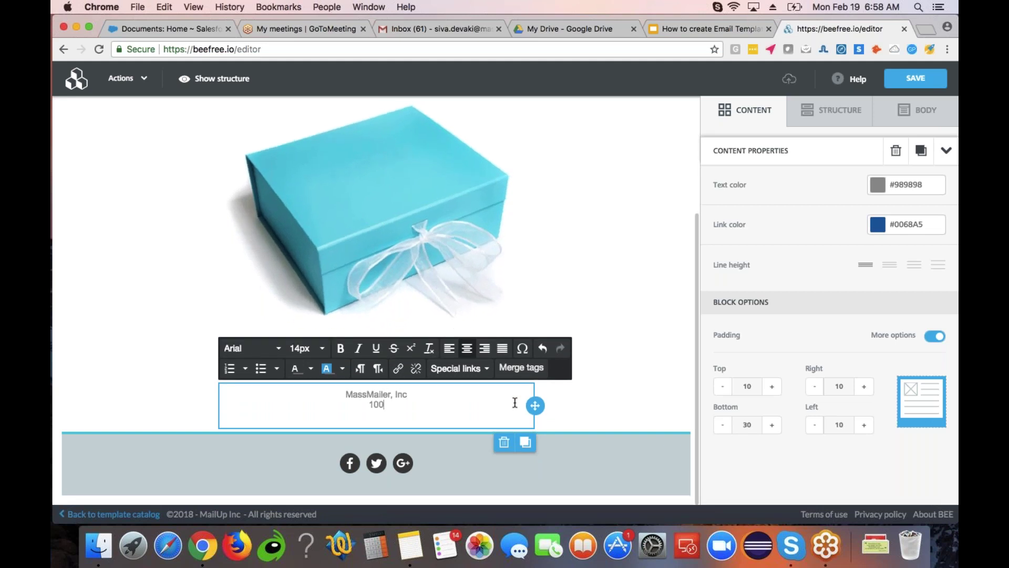
{"action": "type", "text": " Scohool St, Suite 19, Danville "}
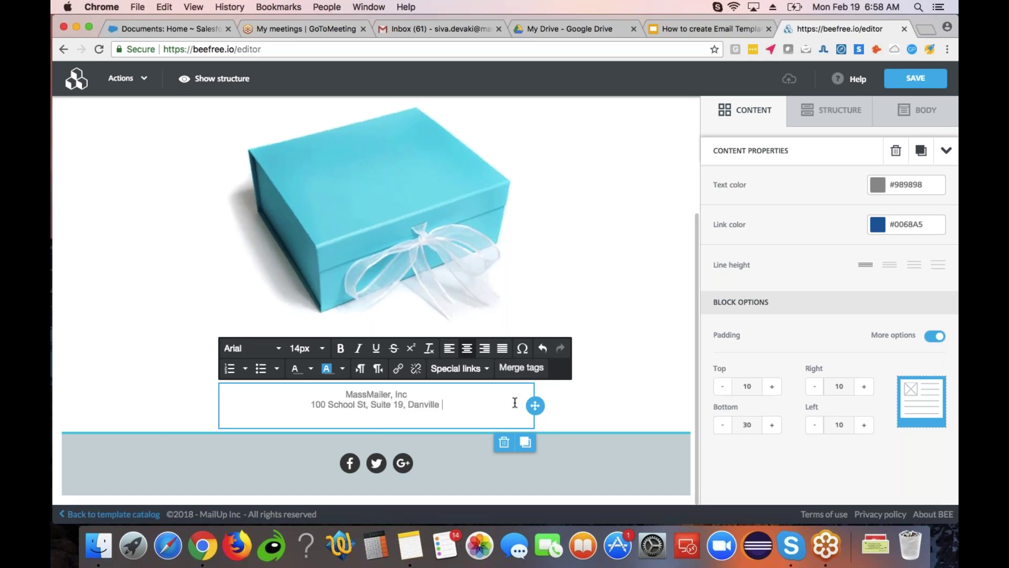
{"action": "type", "text": "CA 94526"}
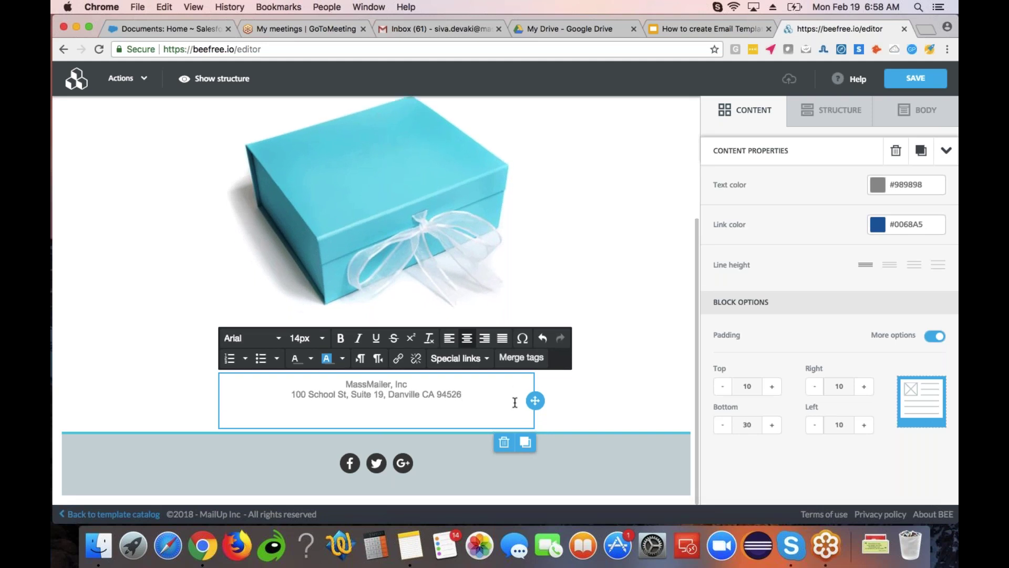
{"action": "key", "text": "Return"}
{"action": "type", "text": "1-800-297-0"}
{"action": "type", "text": "1"}
{"action": "key", "text": "BackSpace"}
{"action": "key", "text": "BackSpace"}
{"action": "key", "text": "BackSpace"}
{"action": "key", "text": "BackSpace"}
{"action": "key", "text": "BackSpace"}
{"action": "key", "text": "BackSpace"}
{"action": "key", "text": "BackSpace"}
{"action": "key", "text": "BackSpace"}
{"action": "key", "text": "BackSpace"}
{"action": "key", "text": "BackSpace"}
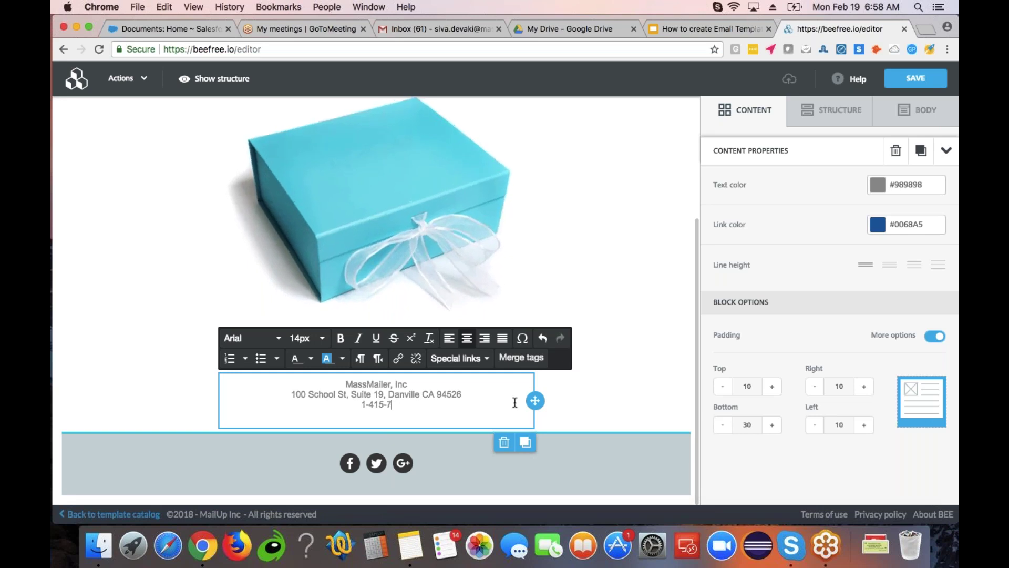
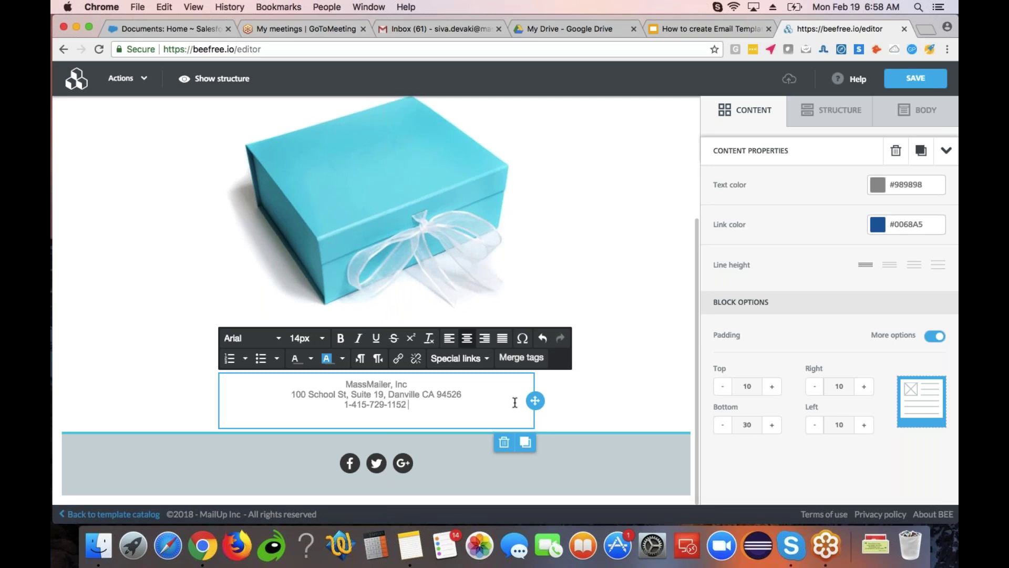
{"action": "type", "text": "(cffice)"}
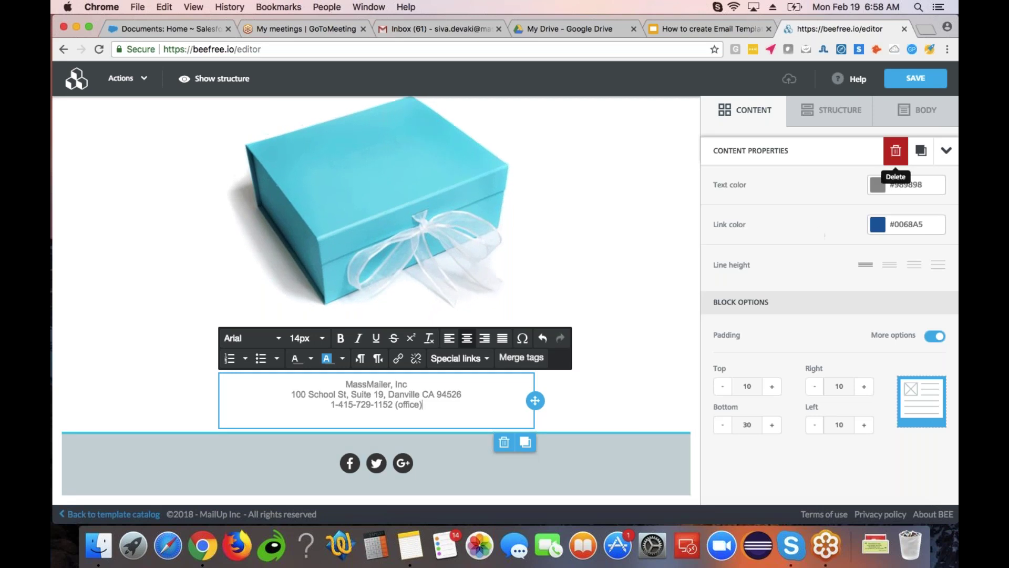
Step: Save the BEE Free design and scroll through the 'You're quite a designer!' download page
{"action": "left_click", "coordinate": [914, 80]}
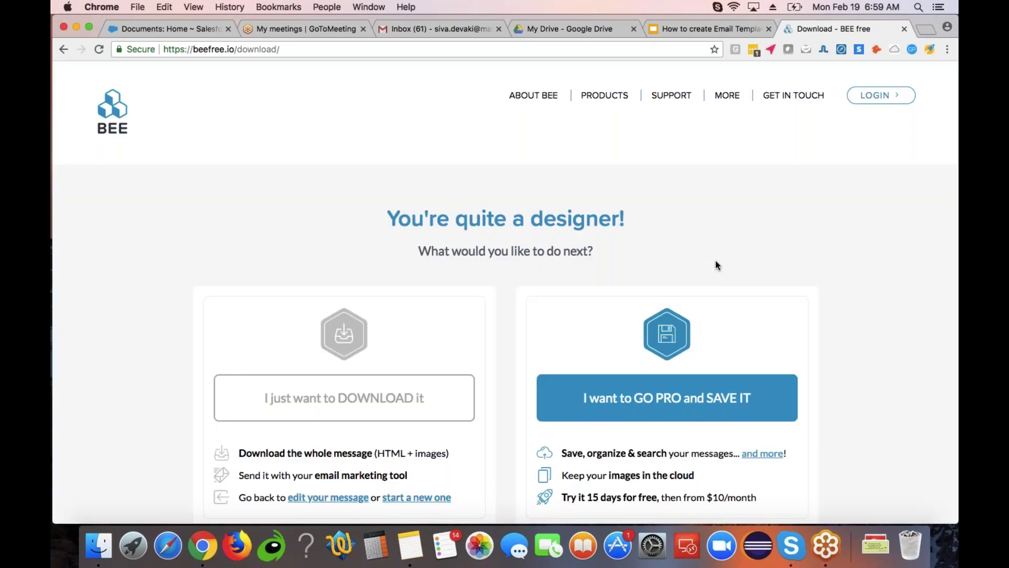
{"action": "scroll", "coordinate": [715, 260], "scroll_direction": "down", "scroll_amount": 3}
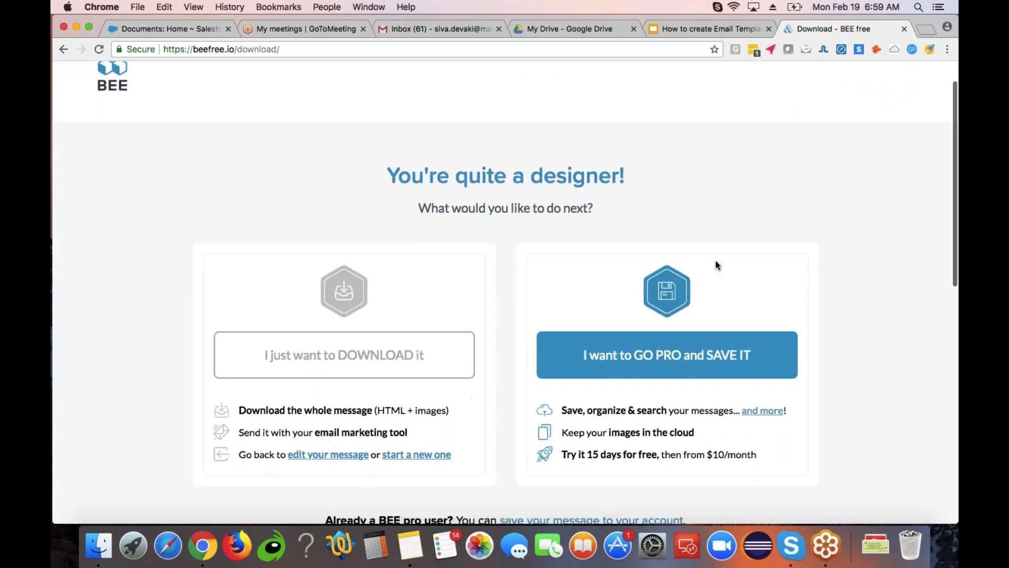
{"action": "scroll", "coordinate": [192, 314], "scroll_direction": "down", "scroll_amount": 2}
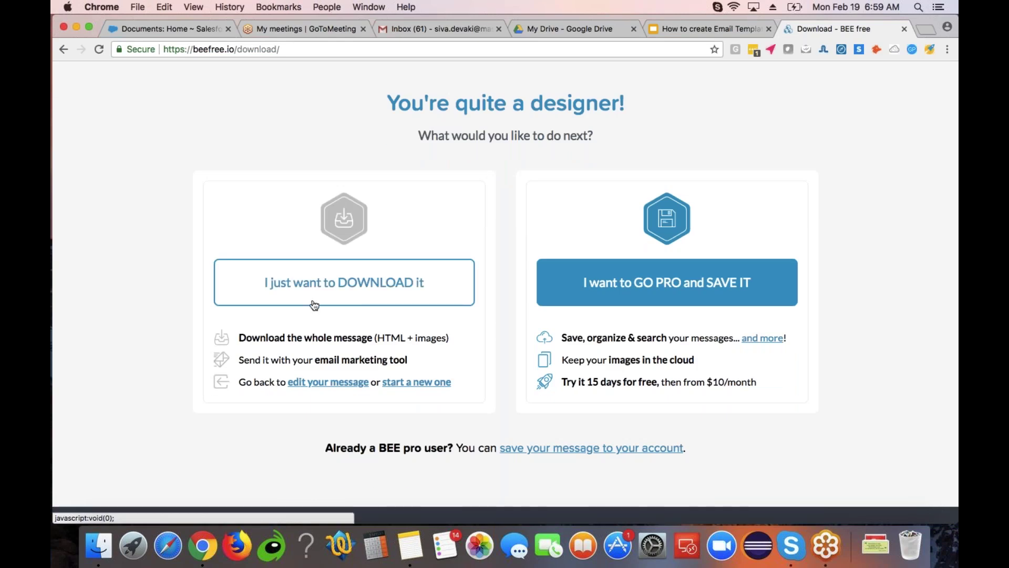
{"action": "scroll", "coordinate": [314, 305], "scroll_direction": "down", "scroll_amount": 1}
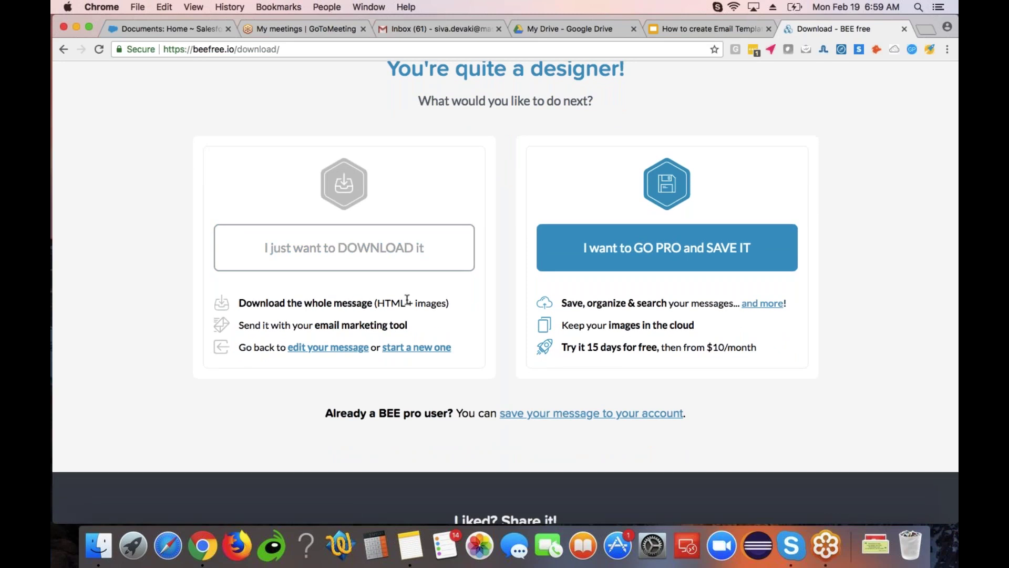
Step: Download the message as an HTML-plus-images zip, dismiss the processing popup, and switch to Finder
{"action": "left_click", "coordinate": [356, 261]}
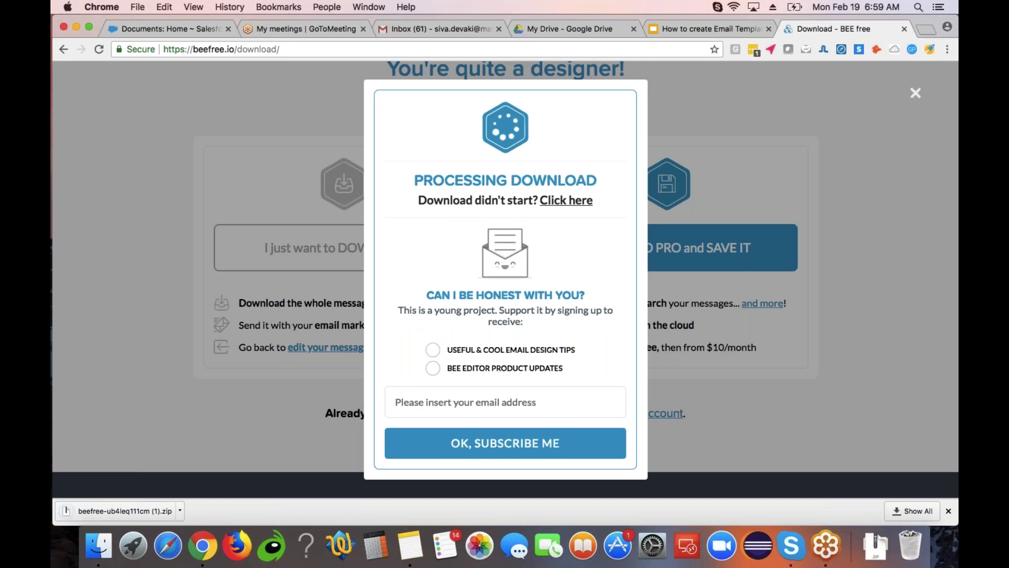
{"action": "left_click", "coordinate": [915, 93]}
{"action": "key", "text": "super+Tab"}
{"action": "key", "text": "super+Tab"}
{"action": "key", "text": "super+Tab"}
{"action": "key", "text": "super+Tab"}
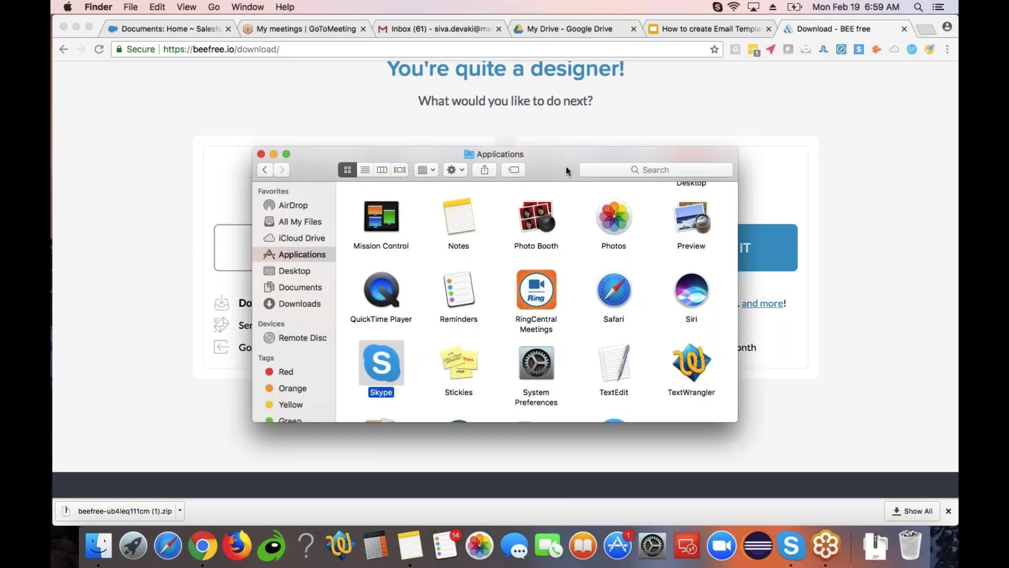
Step: Unzip the downloaded BEE archive in Downloads and open the extracted beefree folder
{"action": "left_click_drag", "start_coordinate": [566, 168], "coordinate": [557, 92]}
{"action": "left_click", "coordinate": [299, 230]}
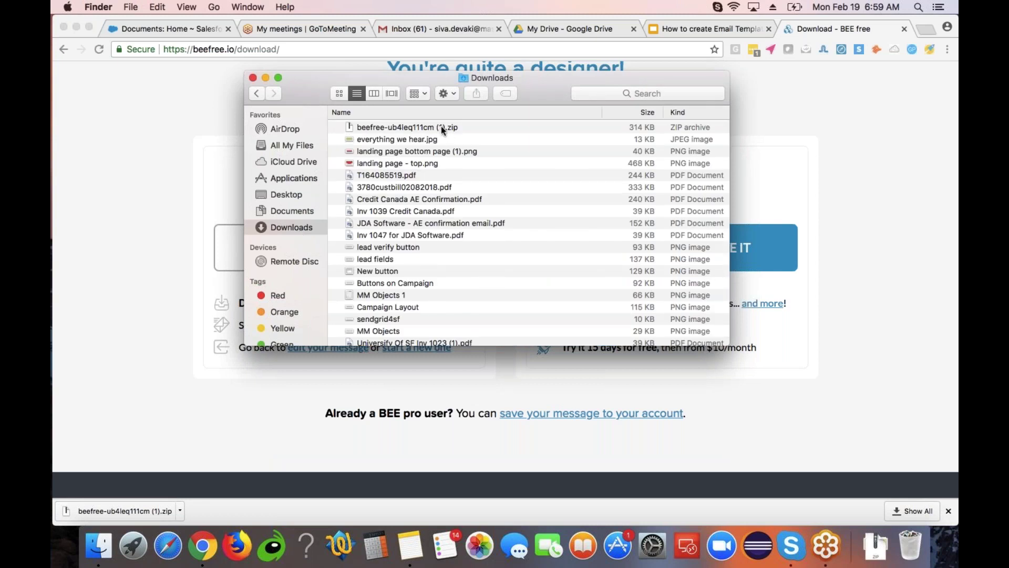
{"action": "double_click", "coordinate": [441, 127]}
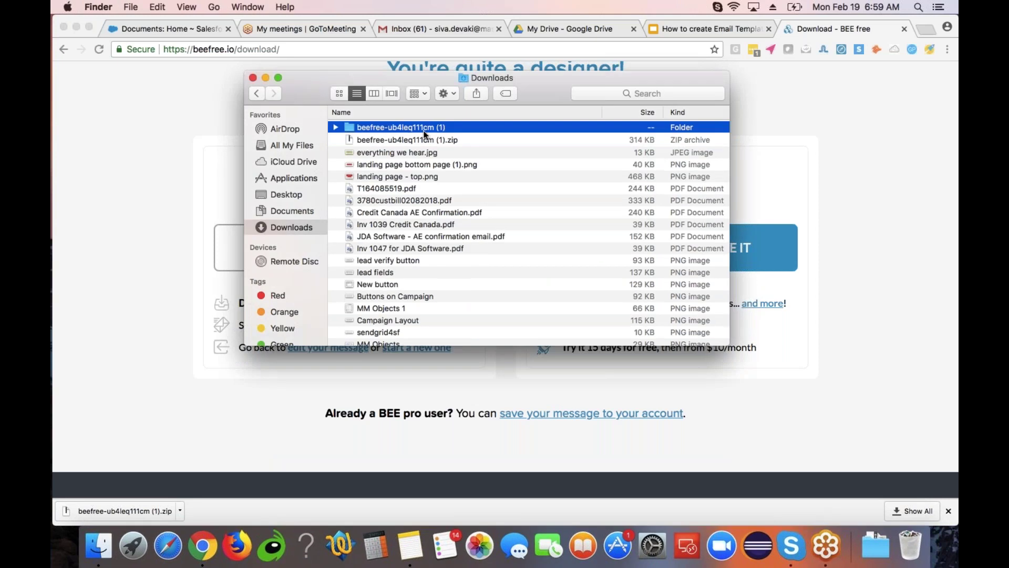
{"action": "double_click", "coordinate": [395, 128]}
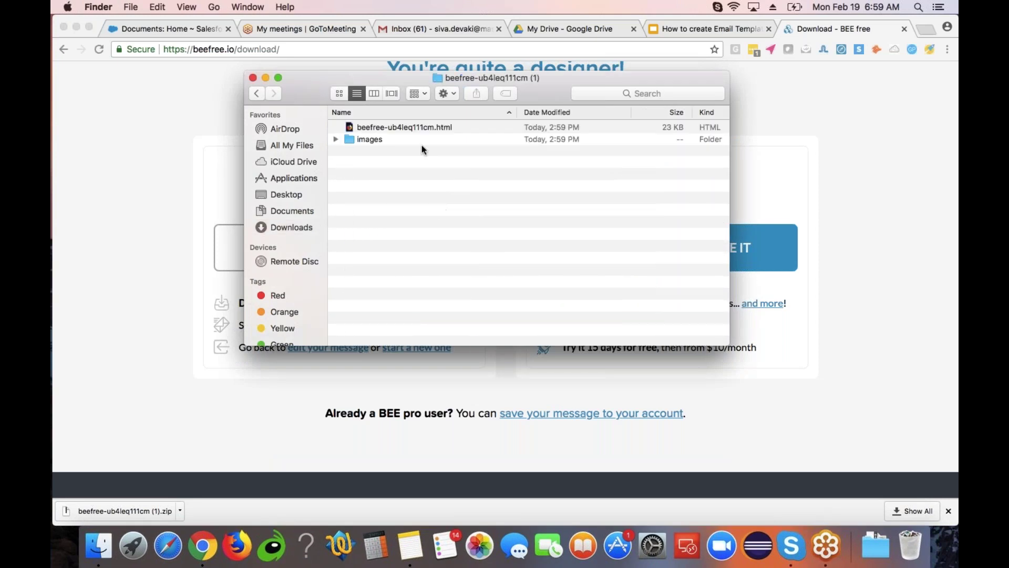
{"action": "left_click", "coordinate": [415, 131]}
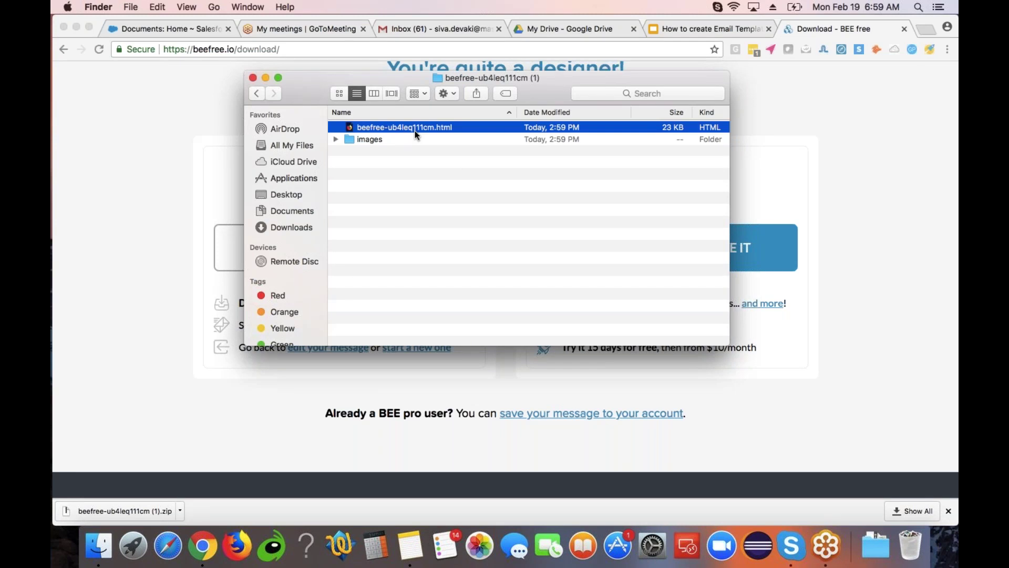
{"action": "left_click", "coordinate": [336, 139]}
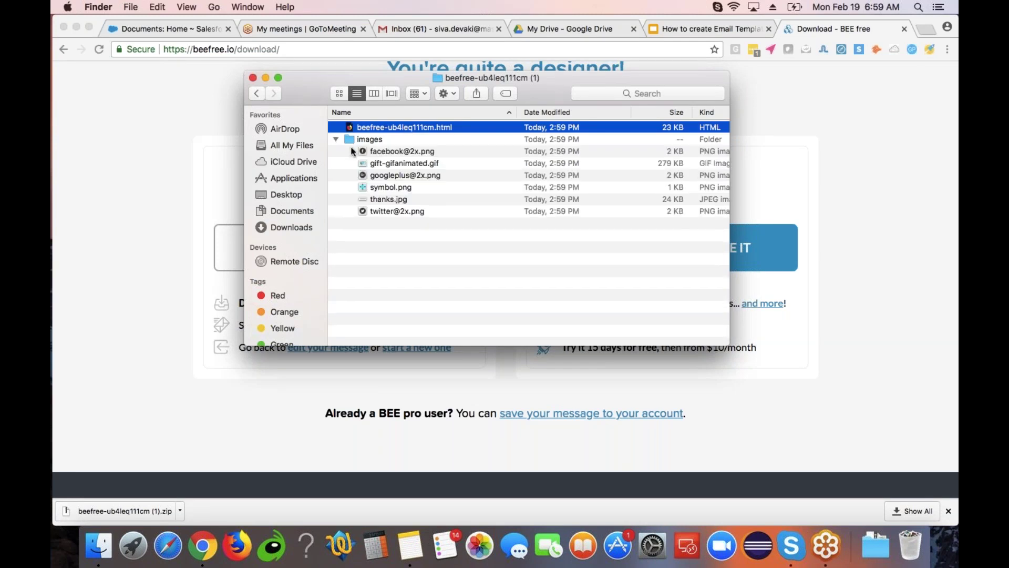
{"action": "left_click", "coordinate": [403, 152]}
{"action": "left_click", "coordinate": [407, 163]}
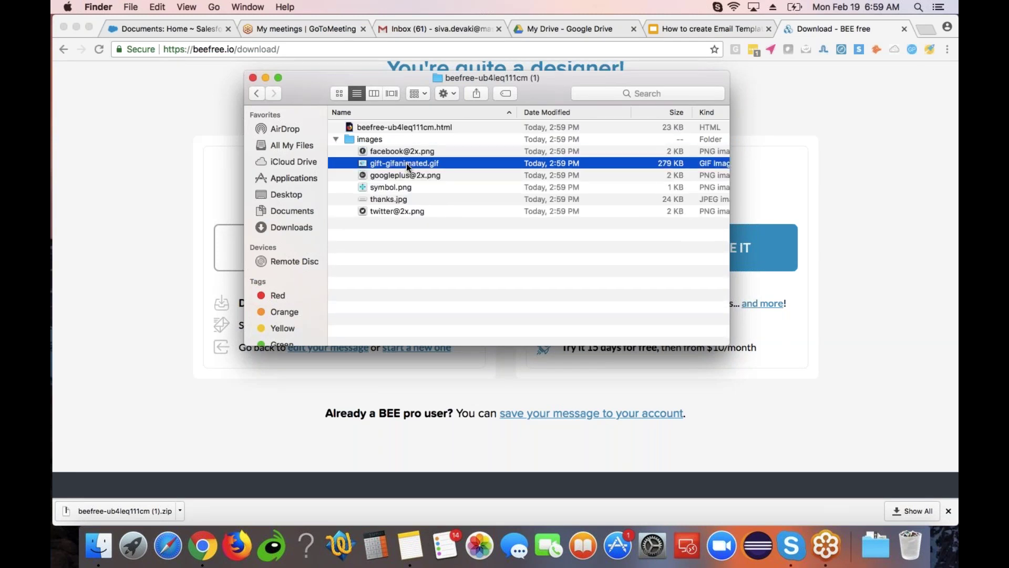
{"action": "left_click", "coordinate": [405, 174]}
{"action": "left_click", "coordinate": [405, 187]}
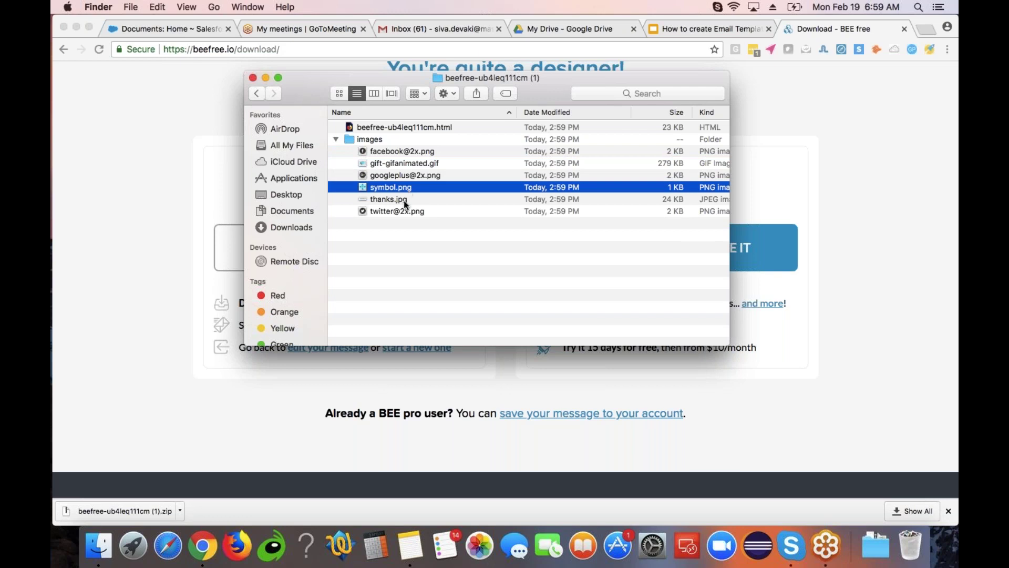
{"action": "left_click", "coordinate": [403, 199]}
{"action": "left_click", "coordinate": [404, 210]}
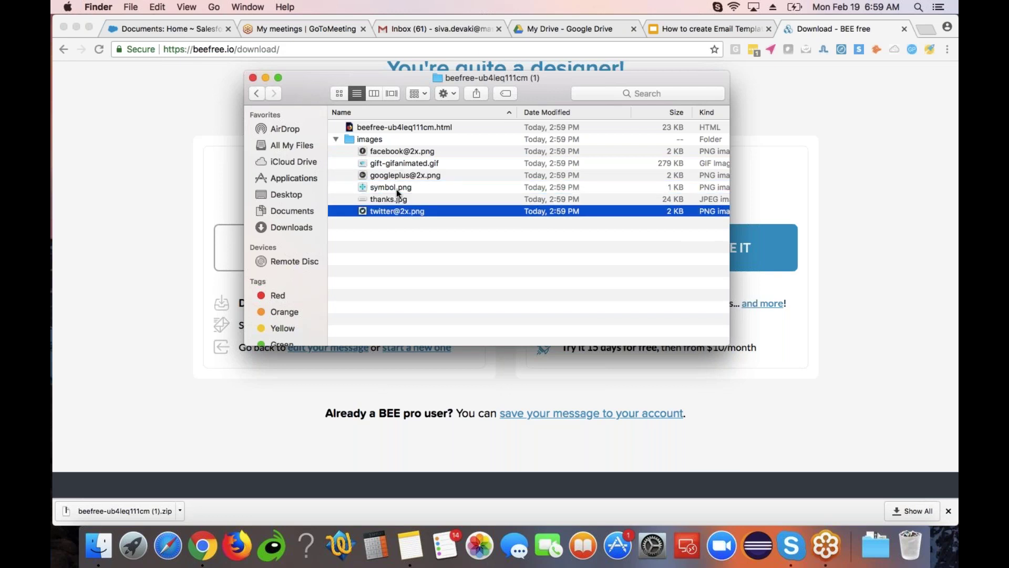
Step: Open beefree-ub4leq111cm.html in TextWrangler
{"action": "left_click", "coordinate": [427, 128]}
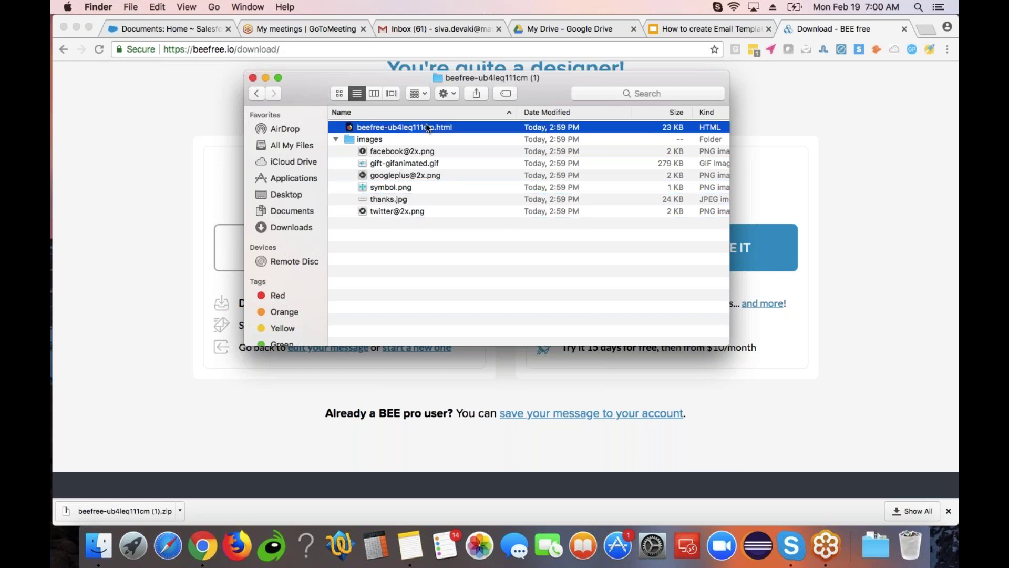
{"action": "right_click", "coordinate": [427, 128]}
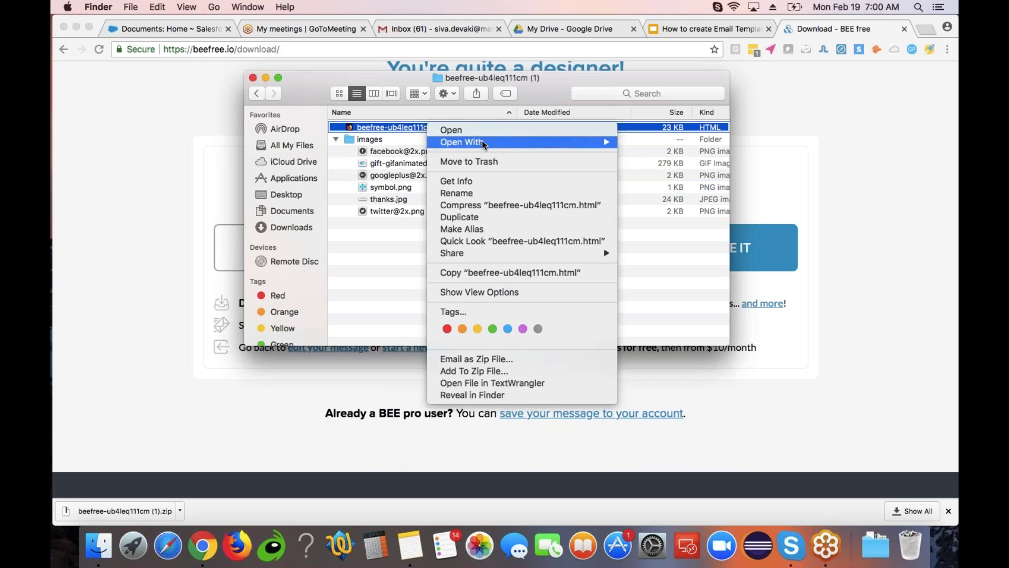
{"action": "mouse_move", "coordinate": [481, 140]}
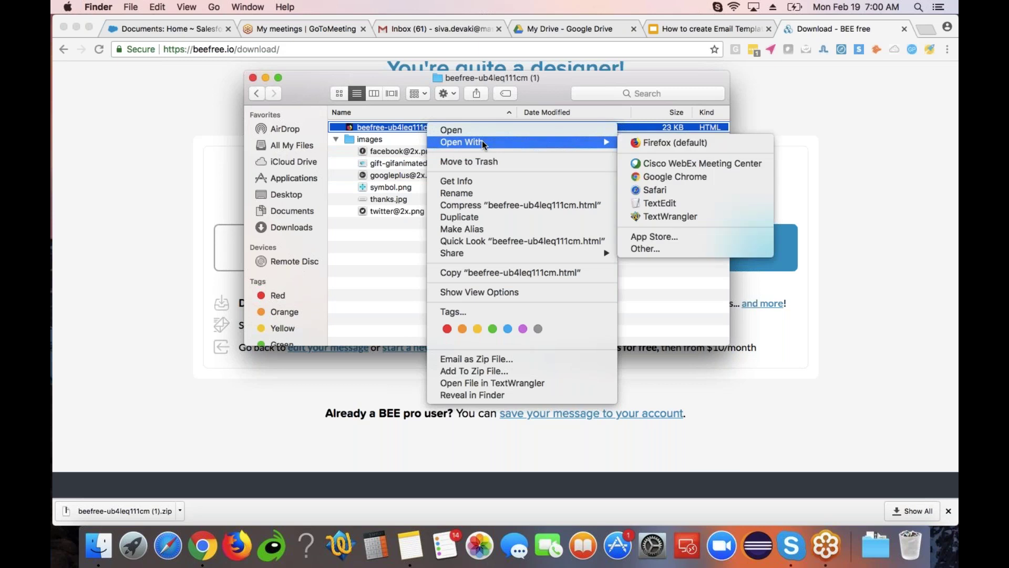
{"action": "left_click", "coordinate": [676, 219]}
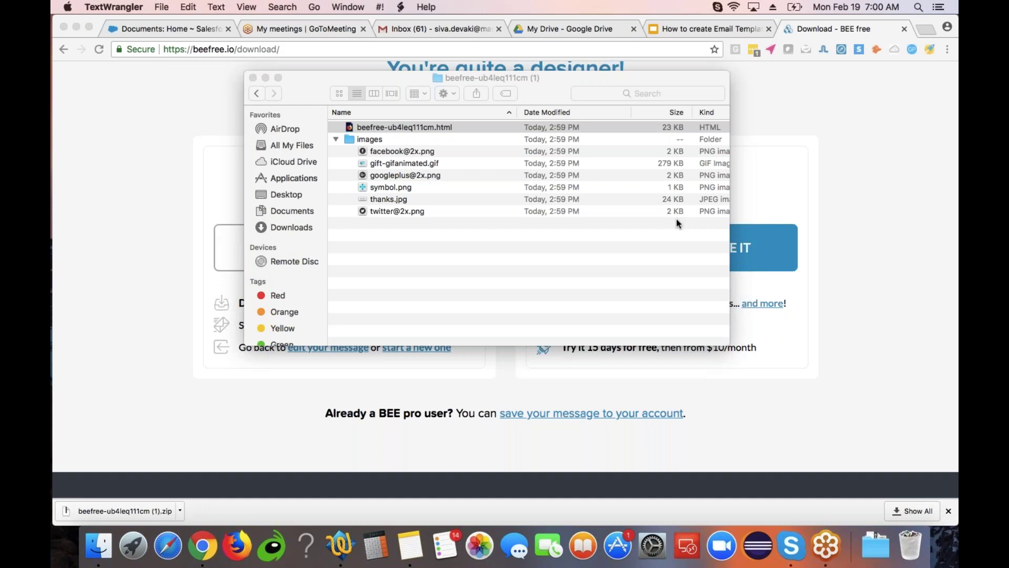
{"action": "left_click", "coordinate": [402, 288]}
Step: Select all of the exported HTML source in TextWrangler, then bring Chrome forward
{"action": "scroll", "coordinate": [402, 288], "scroll_direction": "down", "scroll_amount": 15}
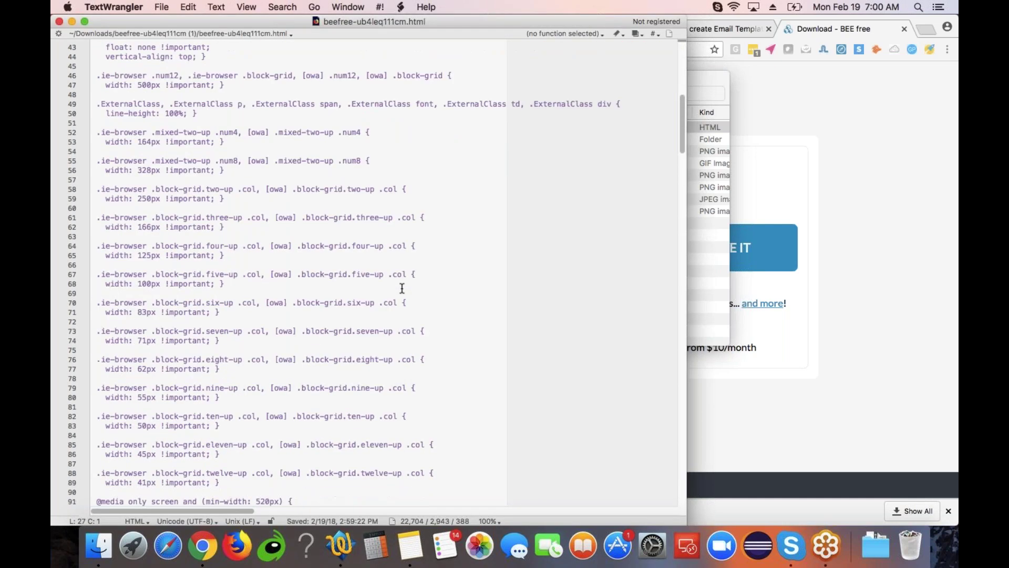
{"action": "scroll", "coordinate": [402, 288], "scroll_direction": "up", "scroll_amount": 15}
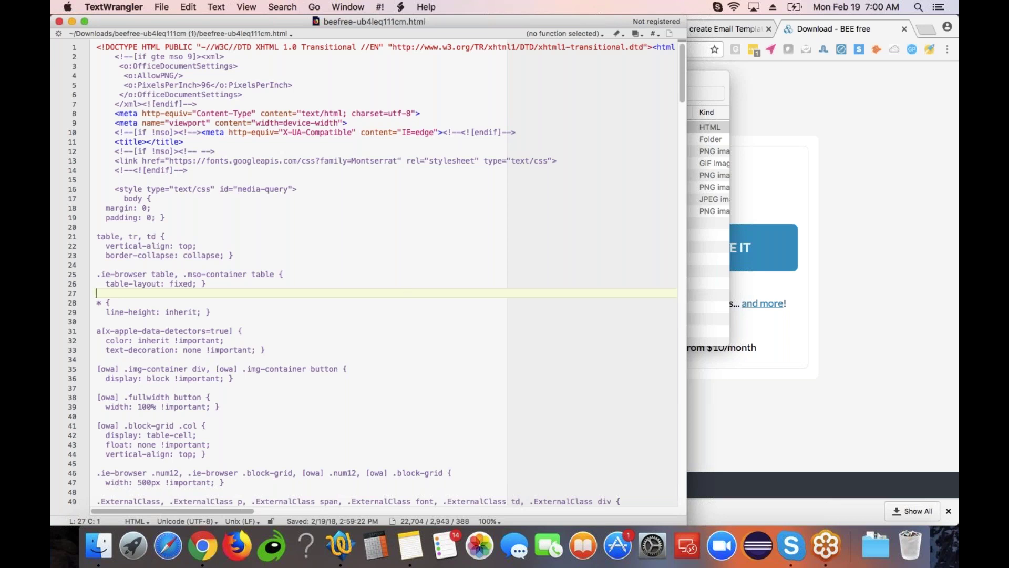
{"action": "left_click", "coordinate": [553, 206]}
{"action": "key", "text": "super+a"}
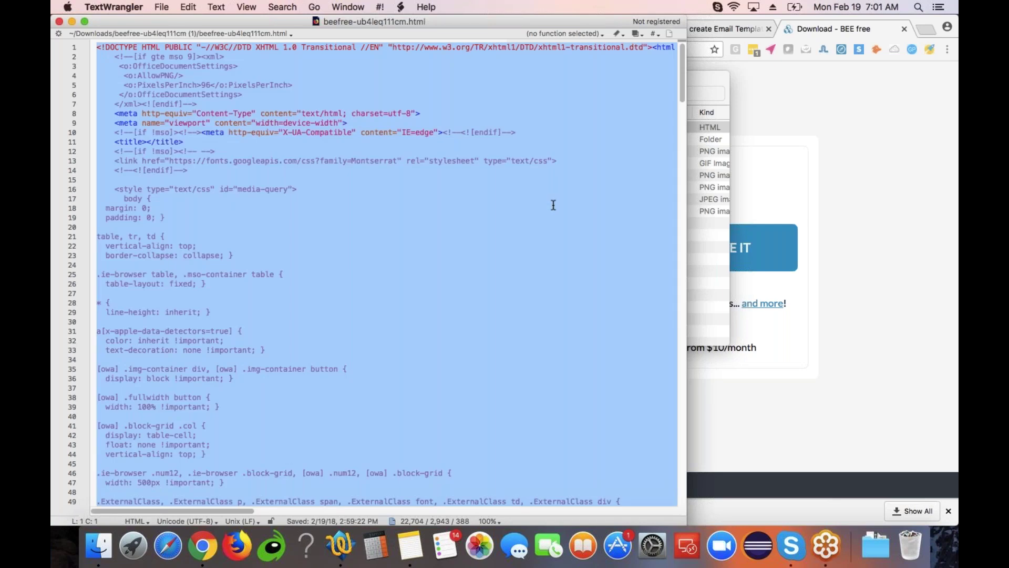
{"action": "left_click", "coordinate": [838, 103]}
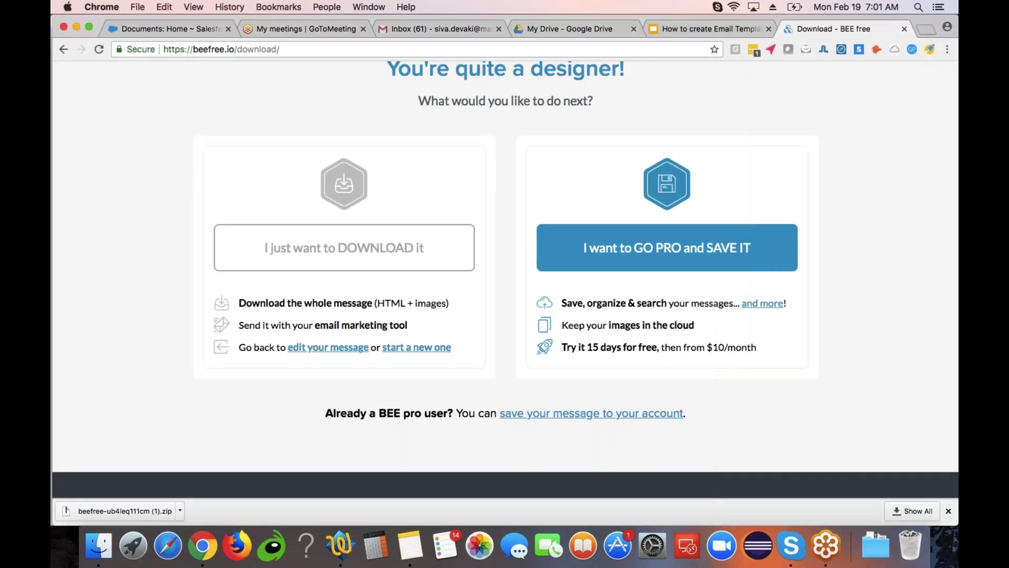
Step: From Salesforce Setup, search 'templates' and open Email Templates for the MassMailer Demo folder
{"action": "left_click", "coordinate": [195, 29]}
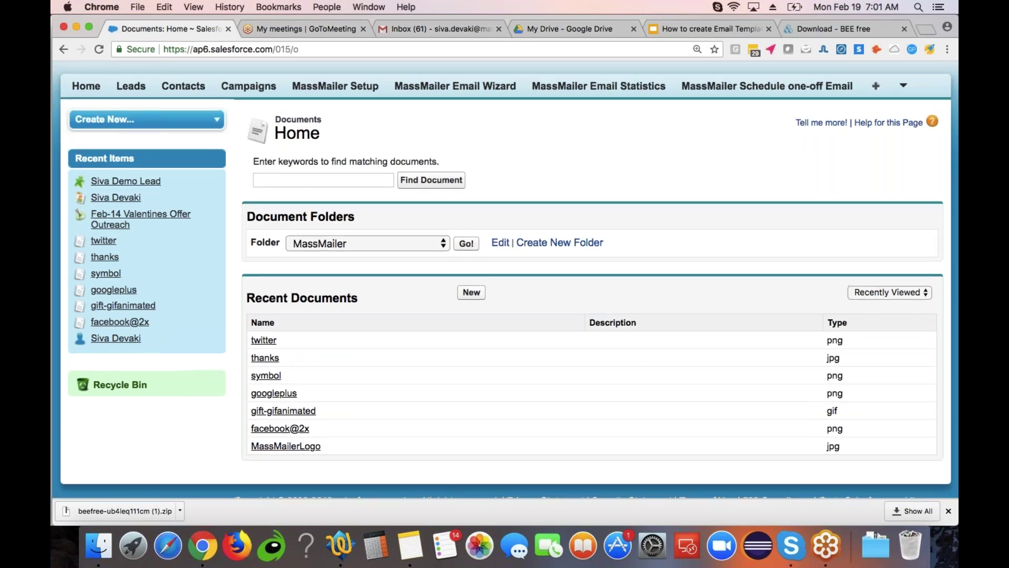
{"action": "scroll", "coordinate": [575, 196], "scroll_direction": "up", "scroll_amount": 3}
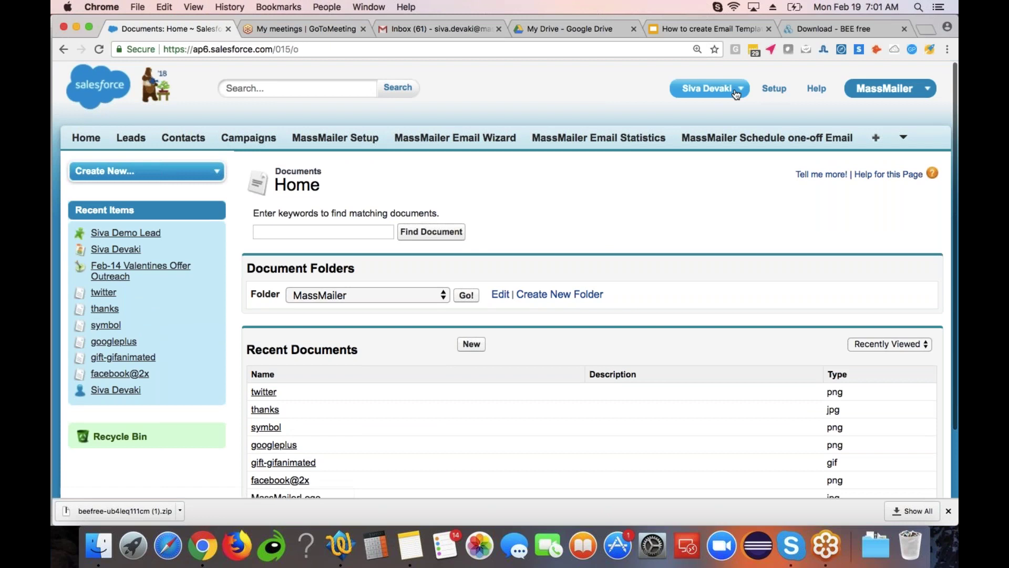
{"action": "left_click", "coordinate": [774, 89]}
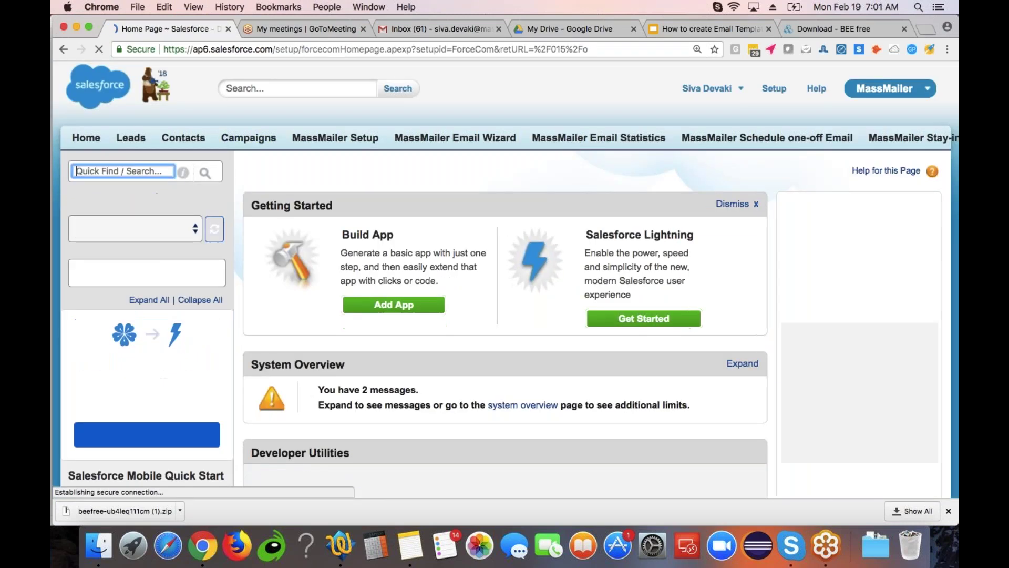
{"action": "type", "text": "templa"}
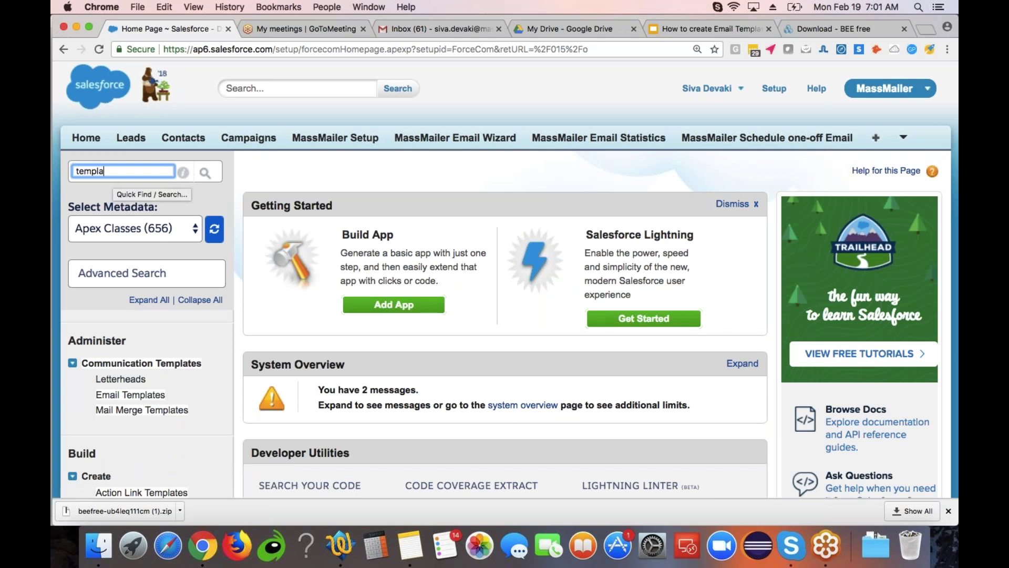
{"action": "type", "text": "tes"}
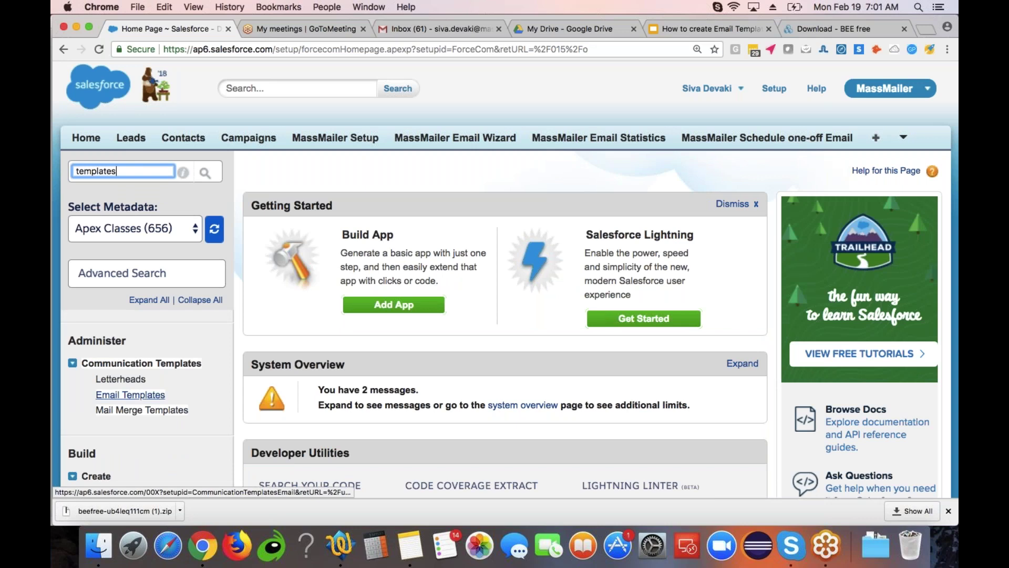
{"action": "left_click", "coordinate": [132, 397]}
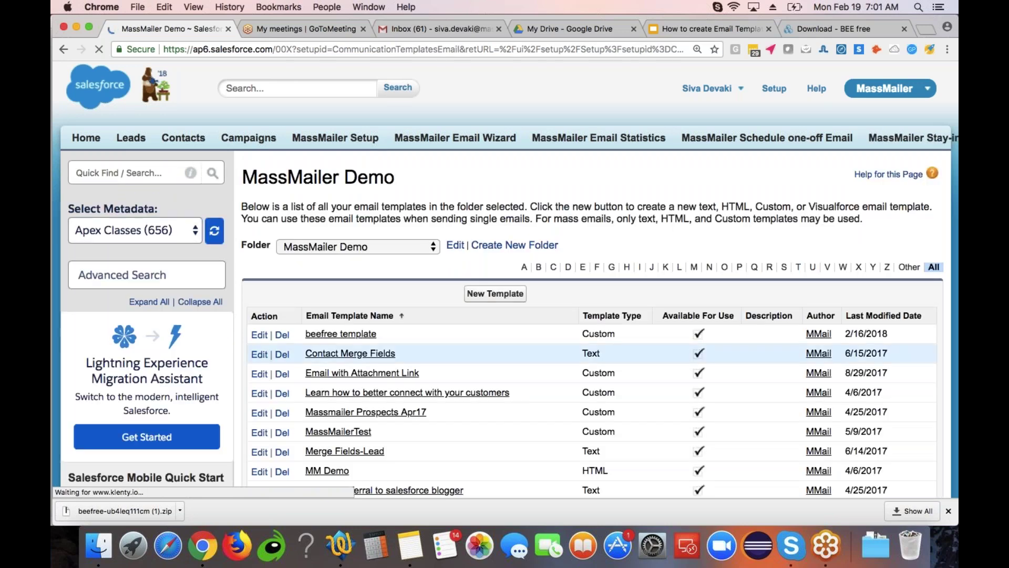
{"action": "scroll", "coordinate": [131, 397], "scroll_direction": "down", "scroll_amount": 1}
{"action": "scroll", "coordinate": [504, 337], "scroll_direction": "down", "scroll_amount": 1}
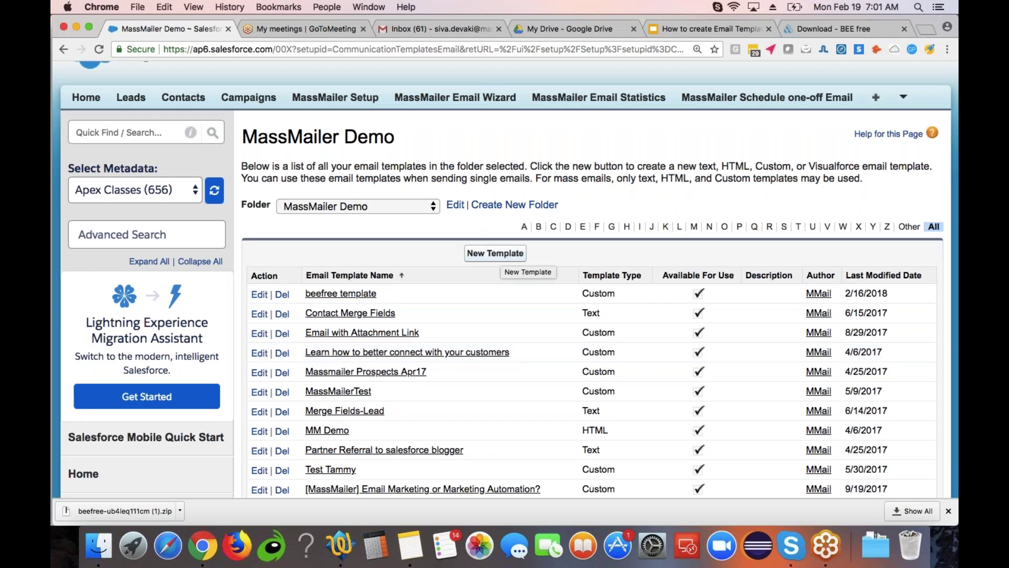
Step: Start a new Custom email template in the MassMailer Demo folder, marked Available For Use
{"action": "left_click", "coordinate": [499, 255]}
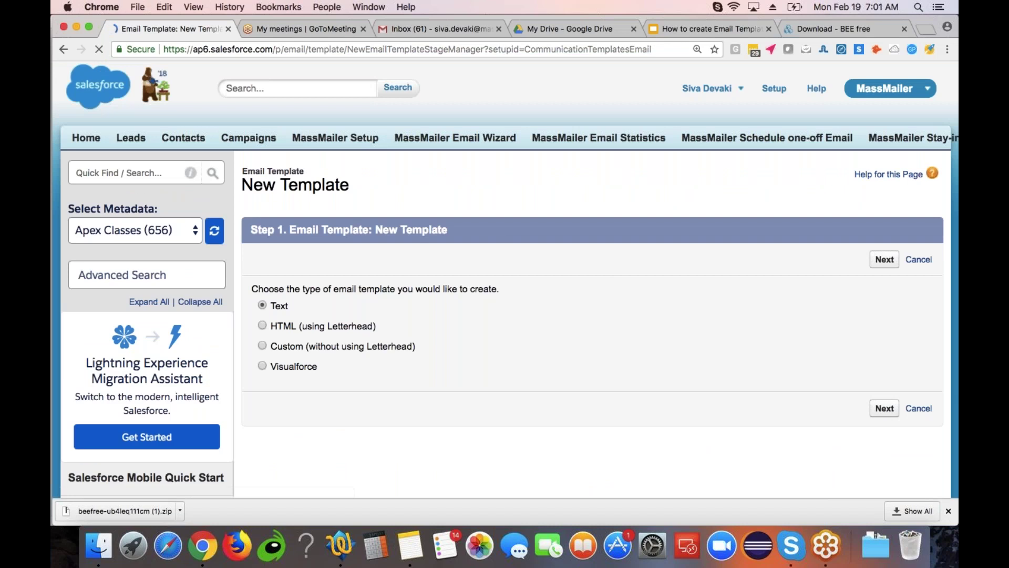
{"action": "scroll", "coordinate": [322, 345], "scroll_direction": "down", "scroll_amount": 1}
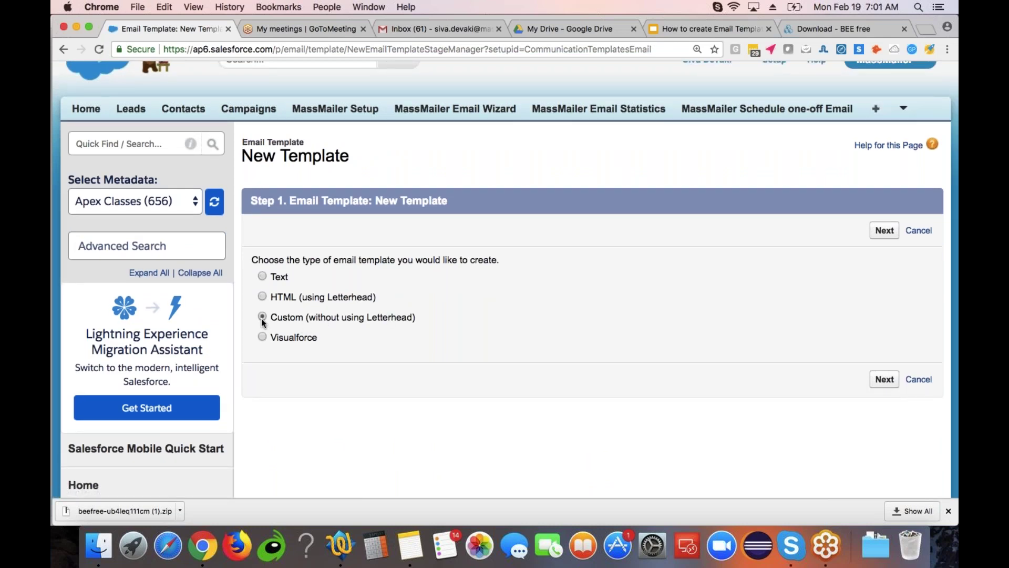
{"action": "left_click", "coordinate": [884, 231]}
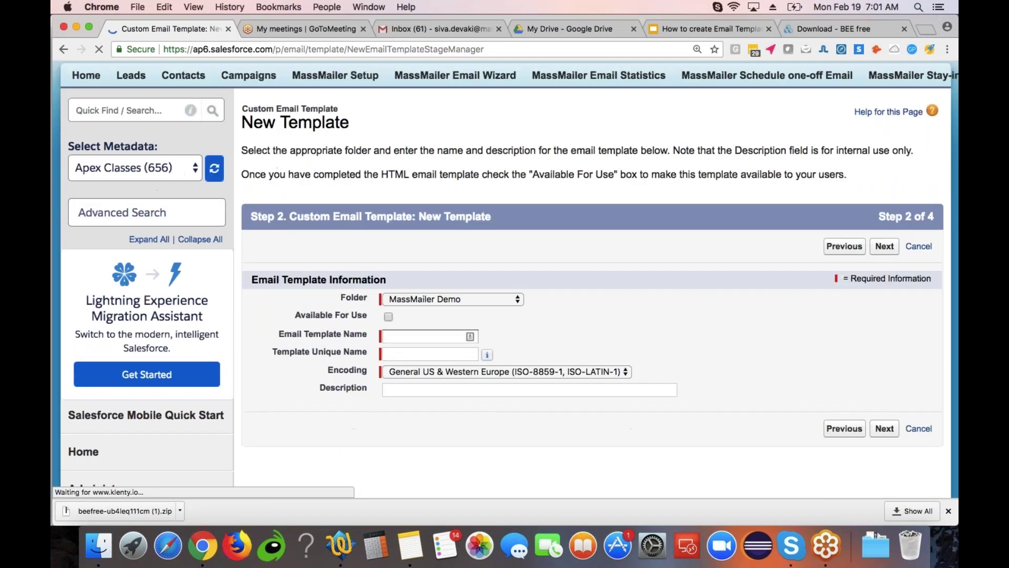
{"action": "scroll", "coordinate": [588, 307], "scroll_direction": "down", "scroll_amount": 3}
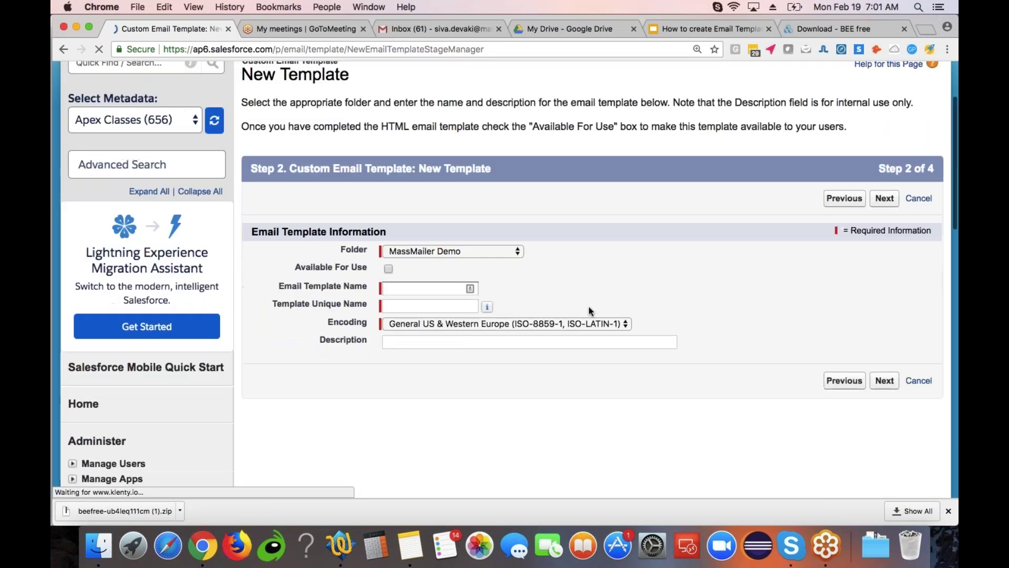
{"action": "left_click", "coordinate": [469, 254]}
{"action": "left_click", "coordinate": [466, 254]}
{"action": "left_click", "coordinate": [487, 209]}
{"action": "scroll", "coordinate": [487, 209], "scroll_direction": "down", "scroll_amount": 1}
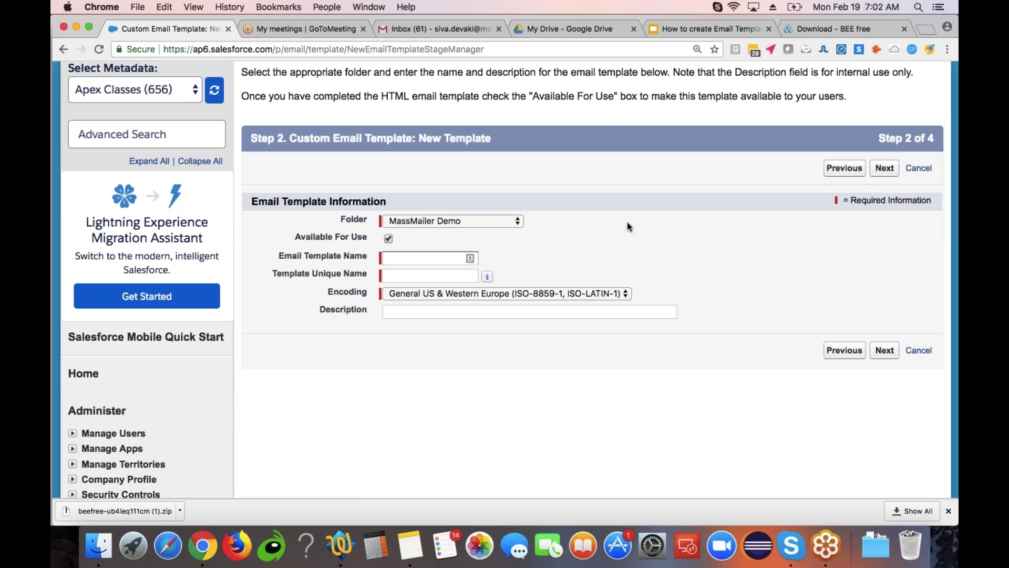
{"action": "scroll", "coordinate": [627, 222], "scroll_direction": "down", "scroll_amount": 3}
Step: Name the template 'Thank You Email Template' and continue to the HTML content step
{"action": "left_click", "coordinate": [449, 206]}
{"action": "type", "text": "Thanks"}
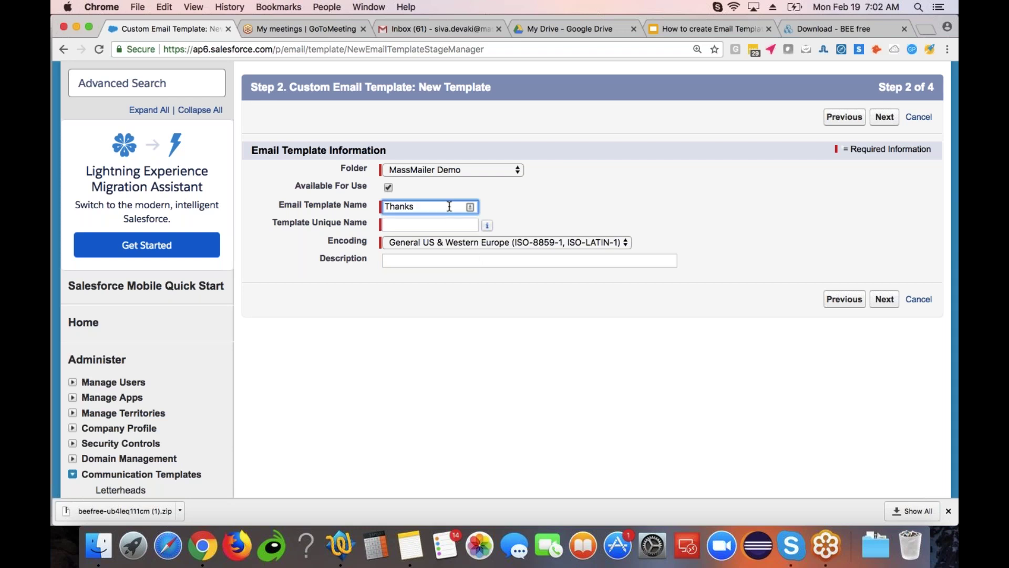
{"action": "key", "text": "BackSpace"}
{"action": "key", "text": "BackSpace"}
{"action": "type", "text": "You Email Template"}
{"action": "key", "text": "Tab"}
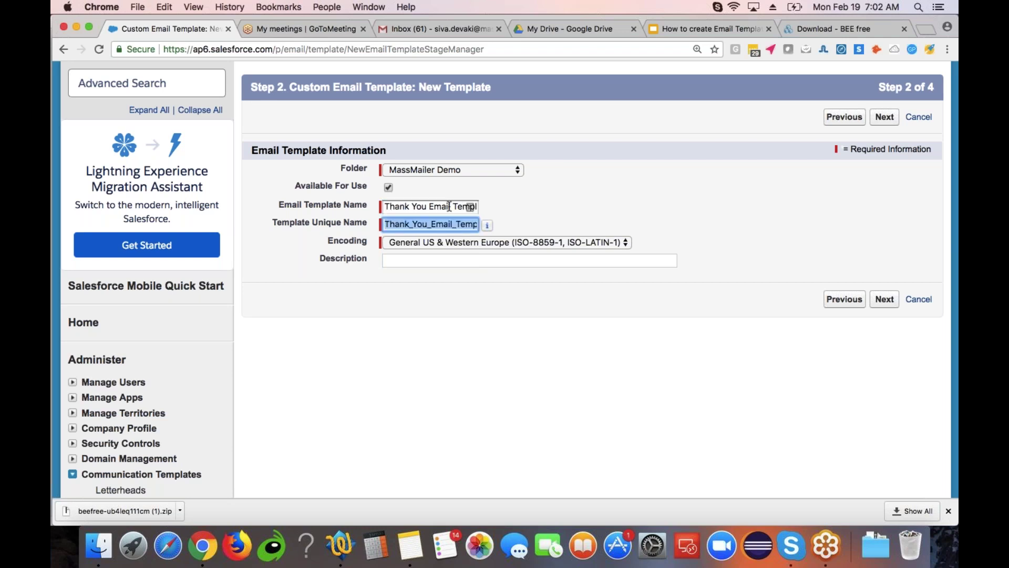
{"action": "left_click", "coordinate": [884, 117]}
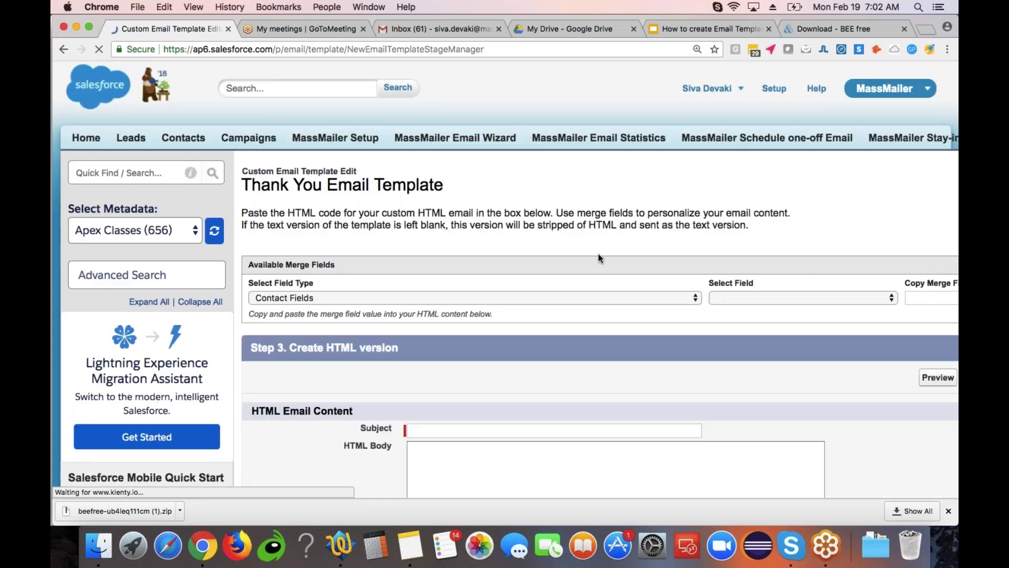
{"action": "scroll", "coordinate": [598, 258], "scroll_direction": "down", "scroll_amount": 5}
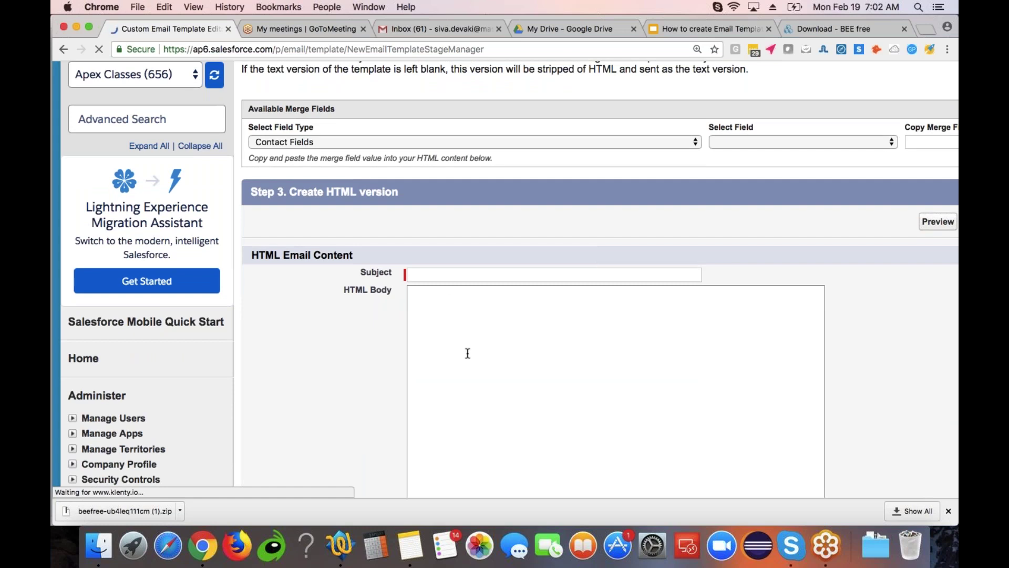
Step: Paste the BEE Free HTML into the template's HTML Body
{"action": "left_click", "coordinate": [467, 353]}
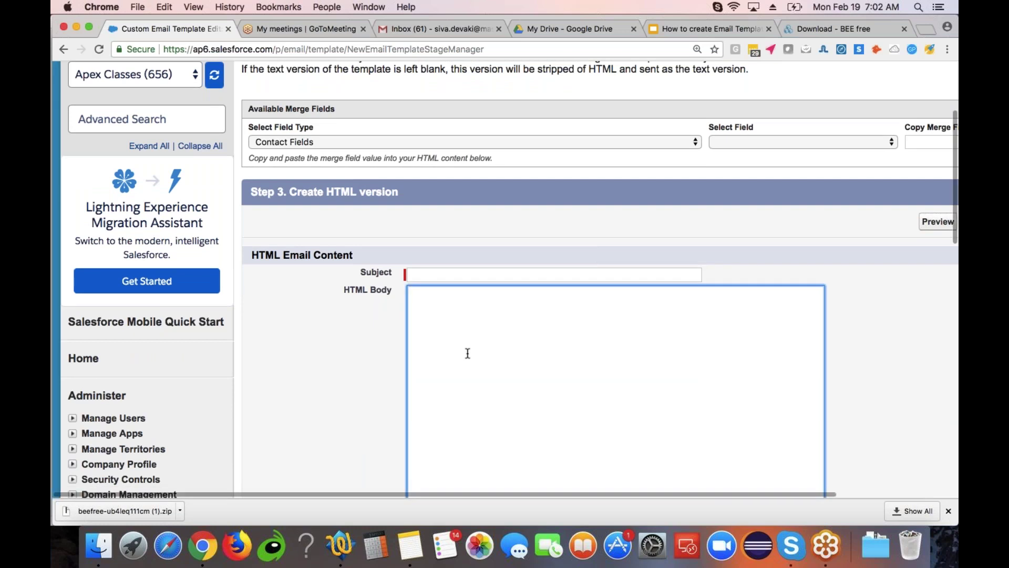
{"action": "key", "text": "super+v"}
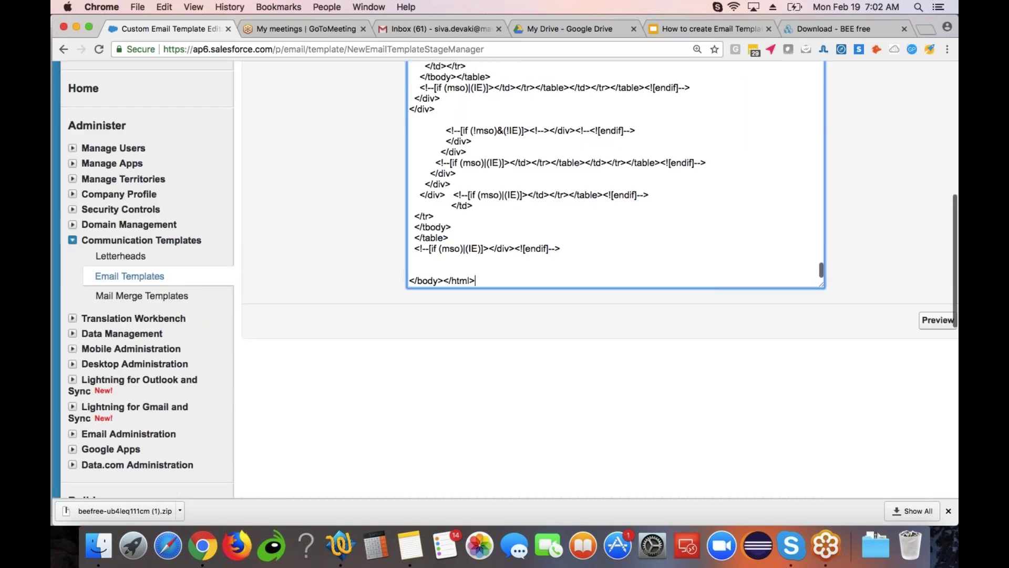
{"action": "scroll", "coordinate": [592, 229], "scroll_direction": "up", "scroll_amount": 2}
{"action": "scroll", "coordinate": [594, 230], "scroll_direction": "up", "scroll_amount": 10}
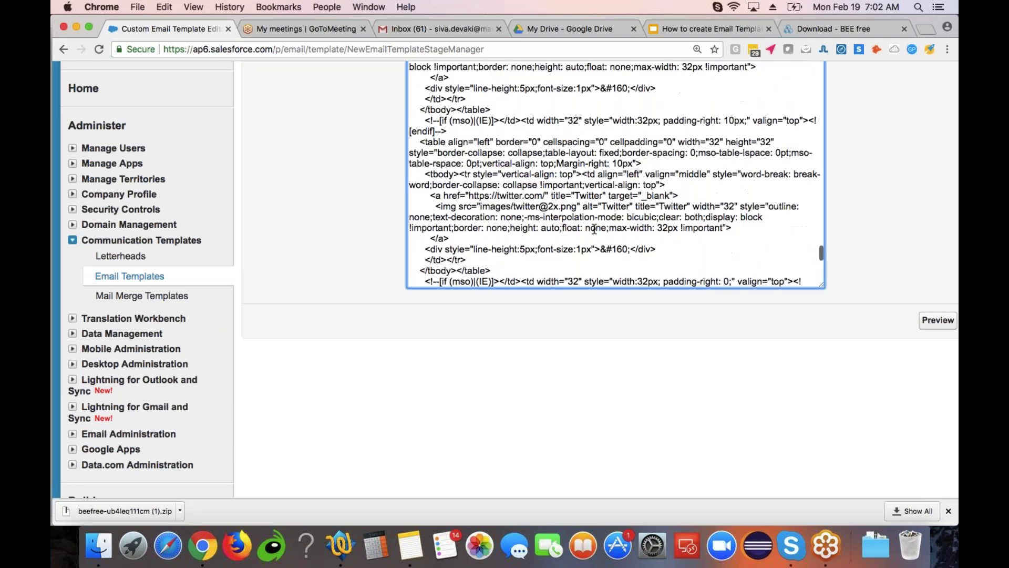
{"action": "scroll", "coordinate": [594, 229], "scroll_direction": "up", "scroll_amount": 15}
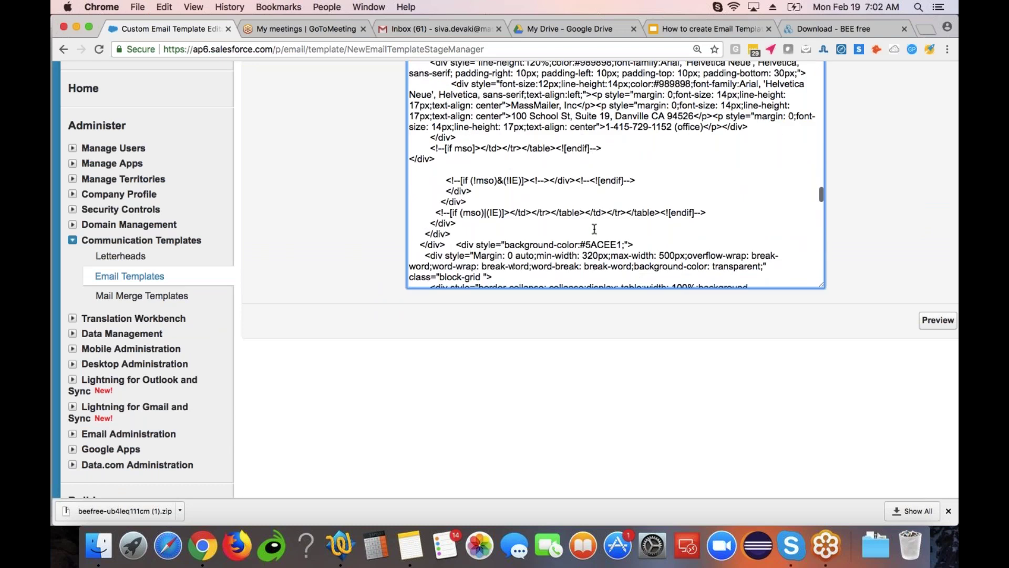
{"action": "scroll", "coordinate": [594, 230], "scroll_direction": "up", "scroll_amount": 10}
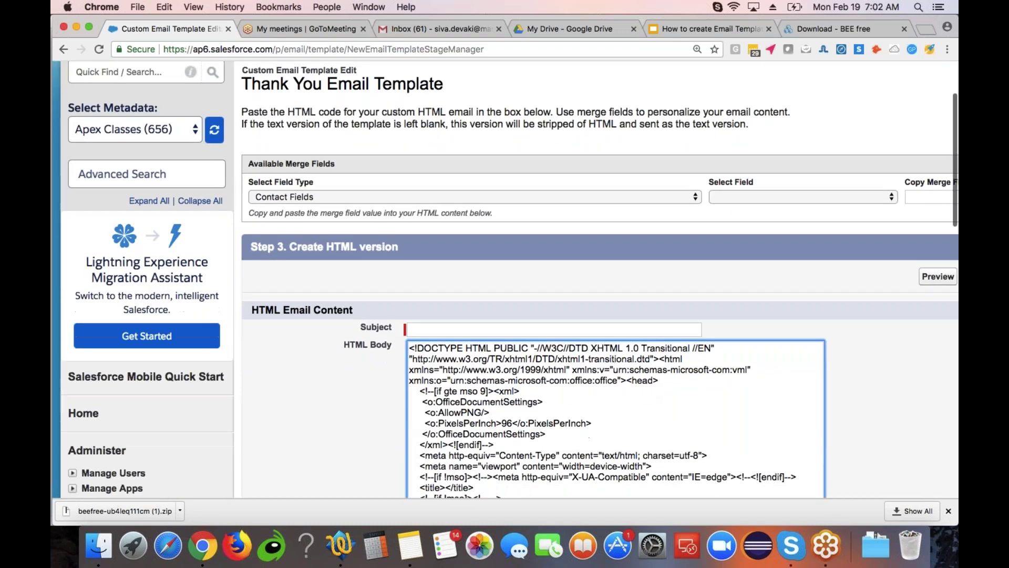
Step: Set the email subject to 'Thank You !'
{"action": "left_click", "coordinate": [507, 330]}
{"action": "type", "text": "Thanks"}
{"action": "key", "text": "BackSpace"}
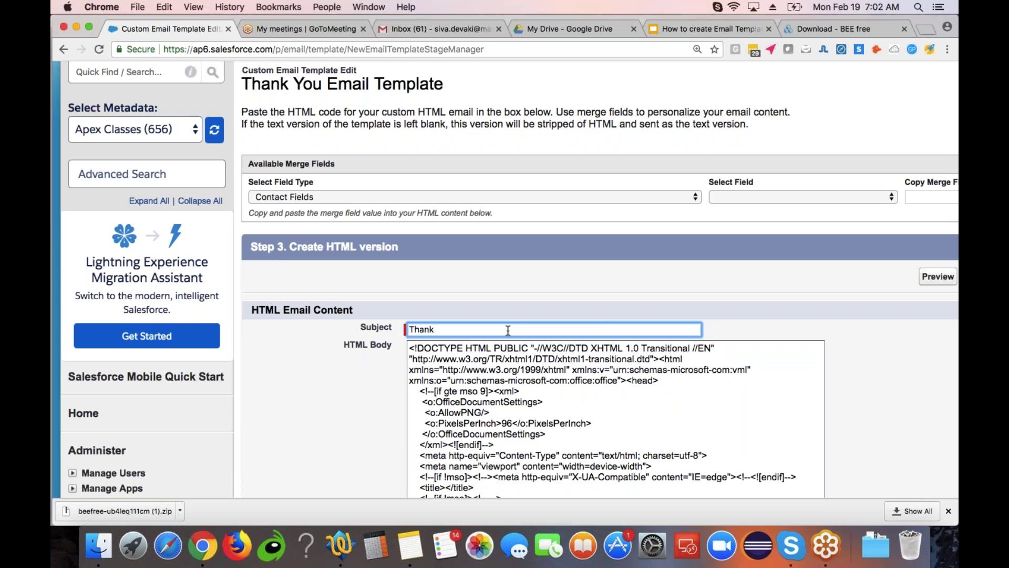
{"action": "type", "text": "You !"}
{"action": "key", "text": "Tab"}
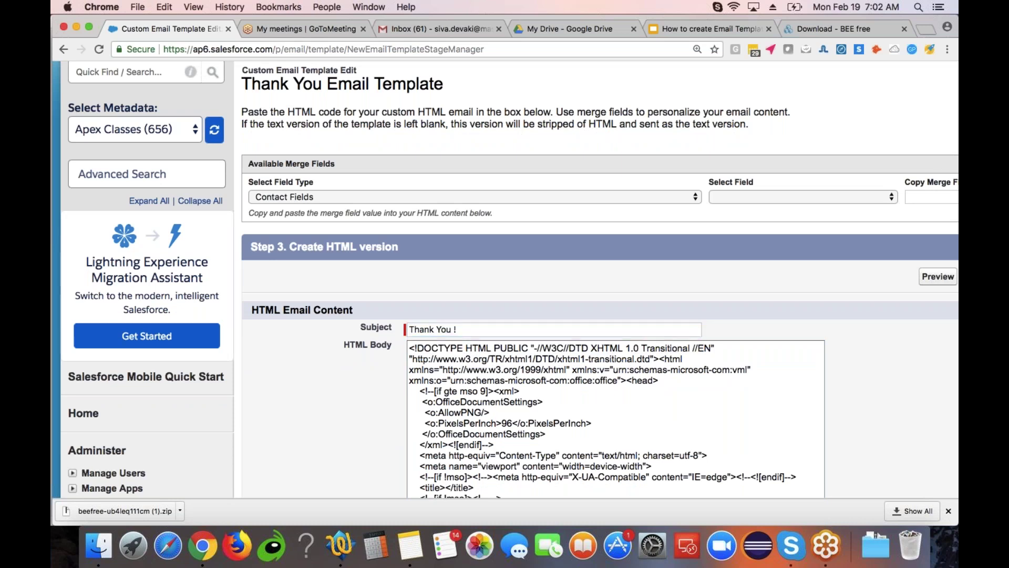
{"action": "scroll", "coordinate": [762, 257], "scroll_direction": "right", "scroll_amount": 5}
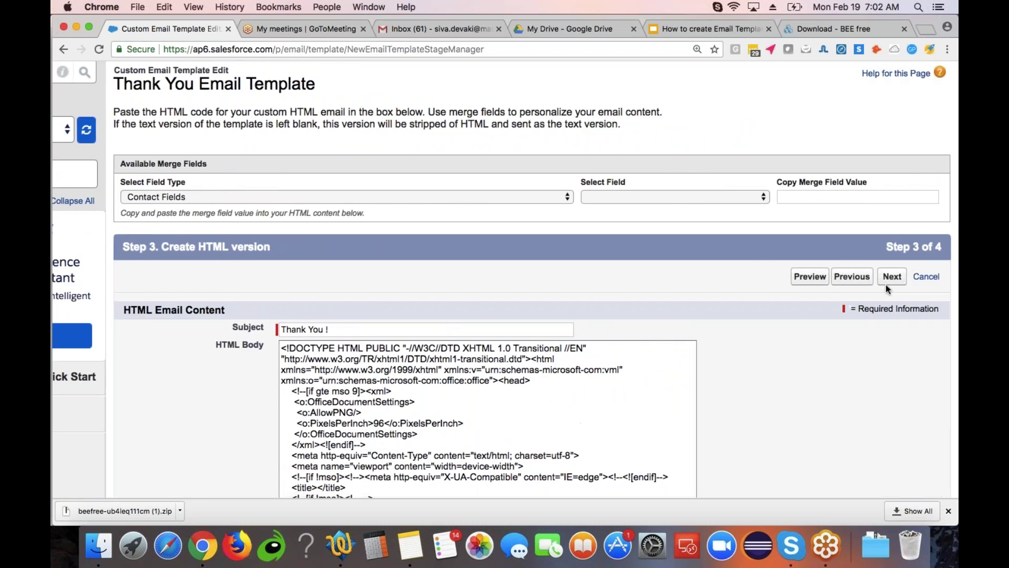
Step: Fill the text-only version by copying the HTML version's text, confirm the overwrite, and save the template
{"action": "left_click", "coordinate": [892, 276]}
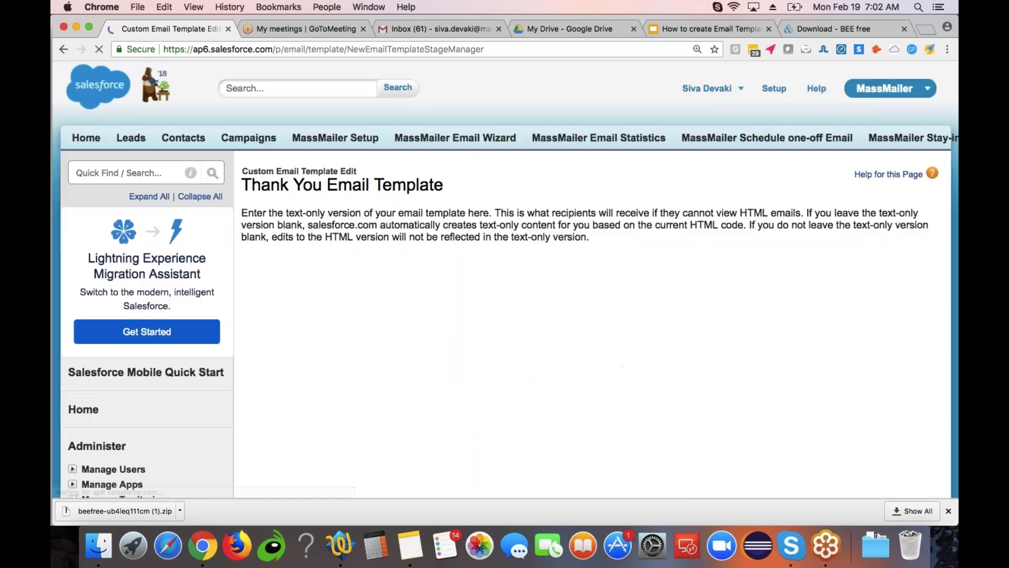
{"action": "scroll", "coordinate": [709, 295], "scroll_direction": "down", "scroll_amount": 5}
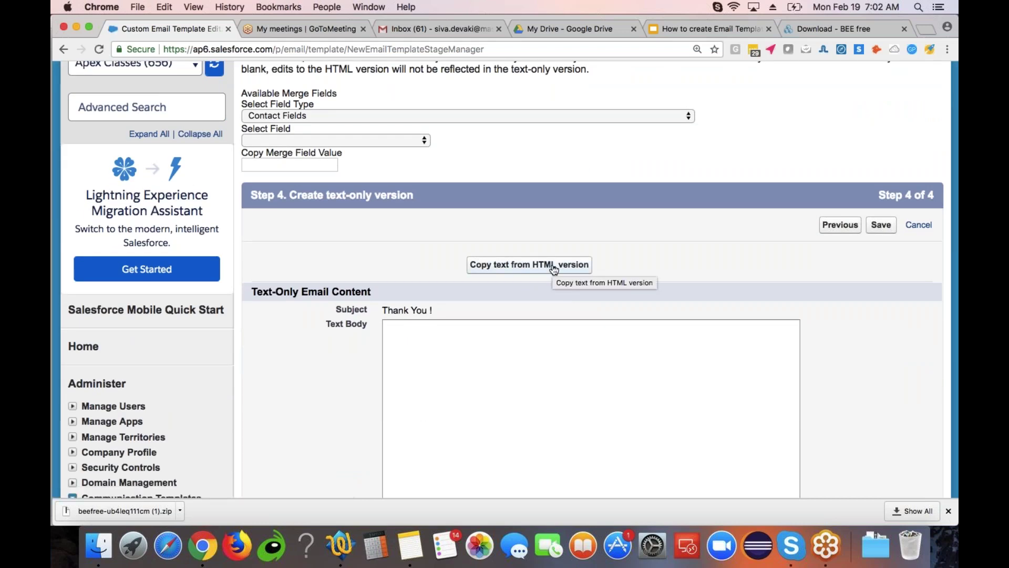
{"action": "left_click", "coordinate": [553, 267]}
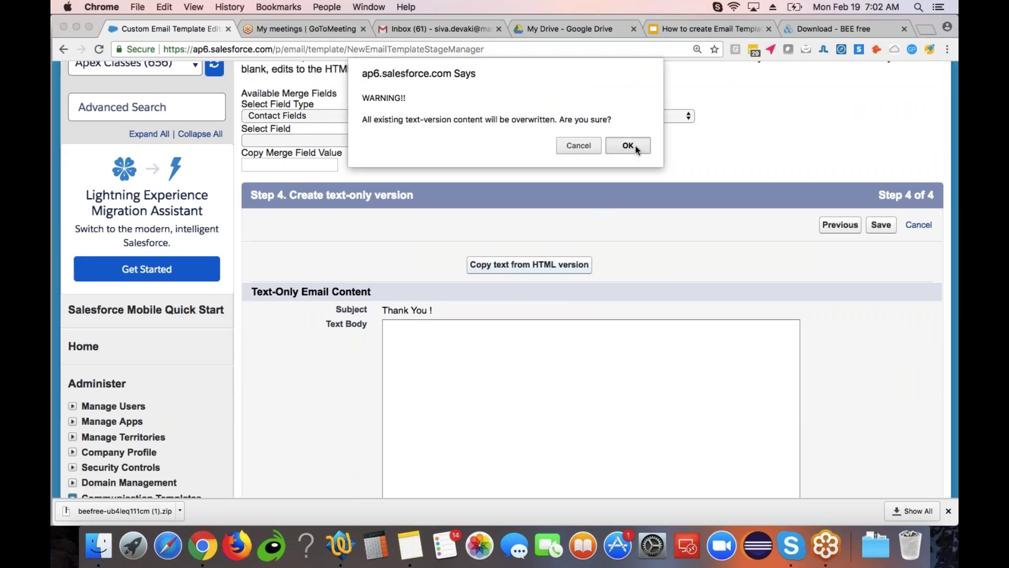
{"action": "left_click", "coordinate": [628, 146]}
{"action": "left_click", "coordinate": [737, 277]}
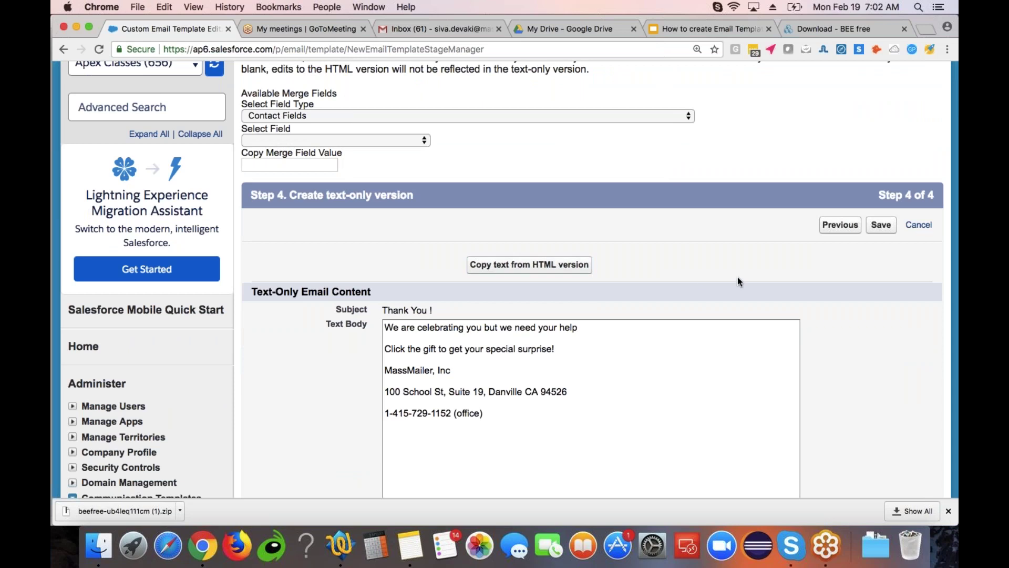
{"action": "left_click", "coordinate": [881, 225]}
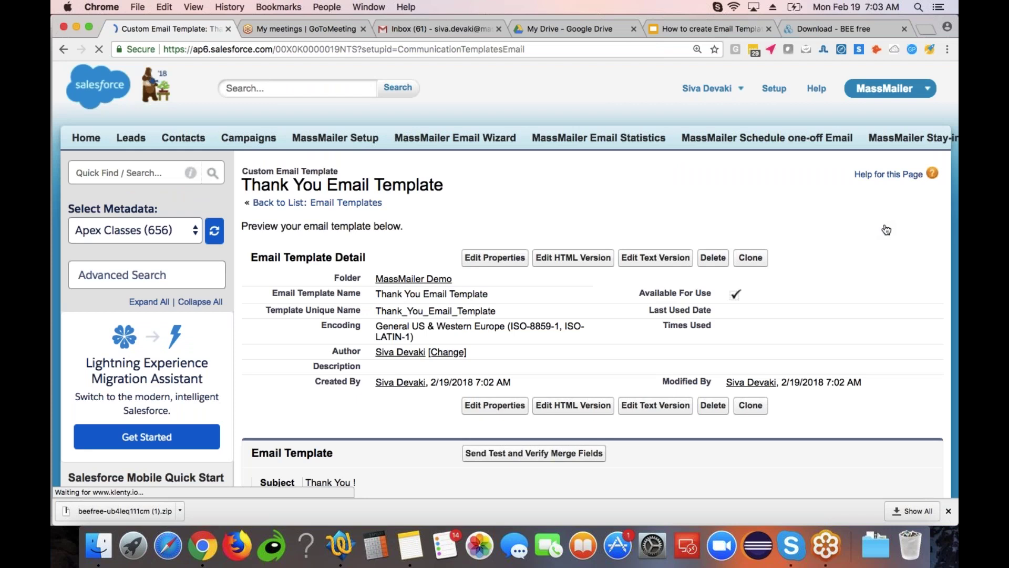
{"action": "scroll", "coordinate": [886, 230], "scroll_direction": "down", "scroll_amount": 5}
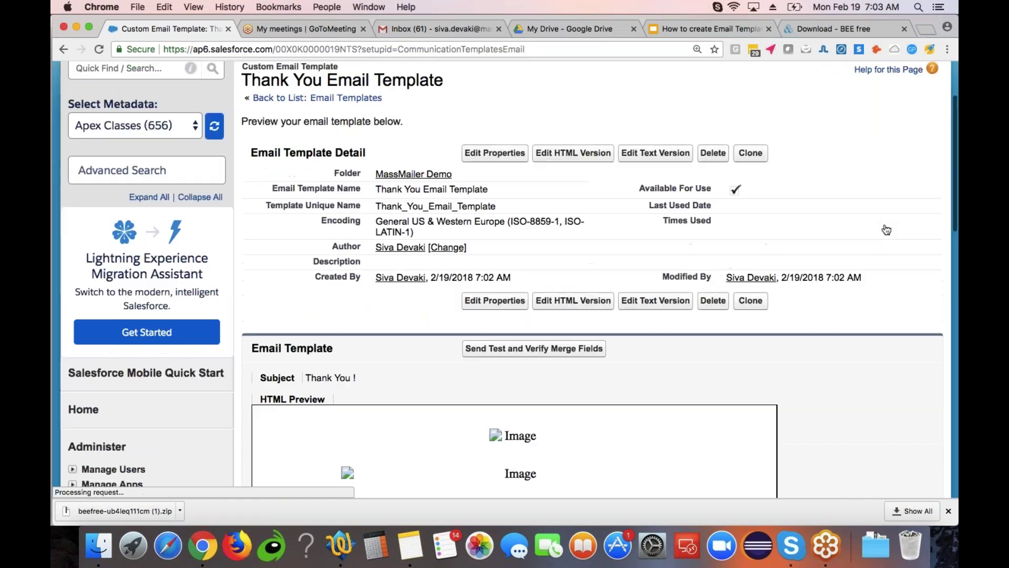
{"action": "scroll", "coordinate": [886, 229], "scroll_direction": "down", "scroll_amount": 3}
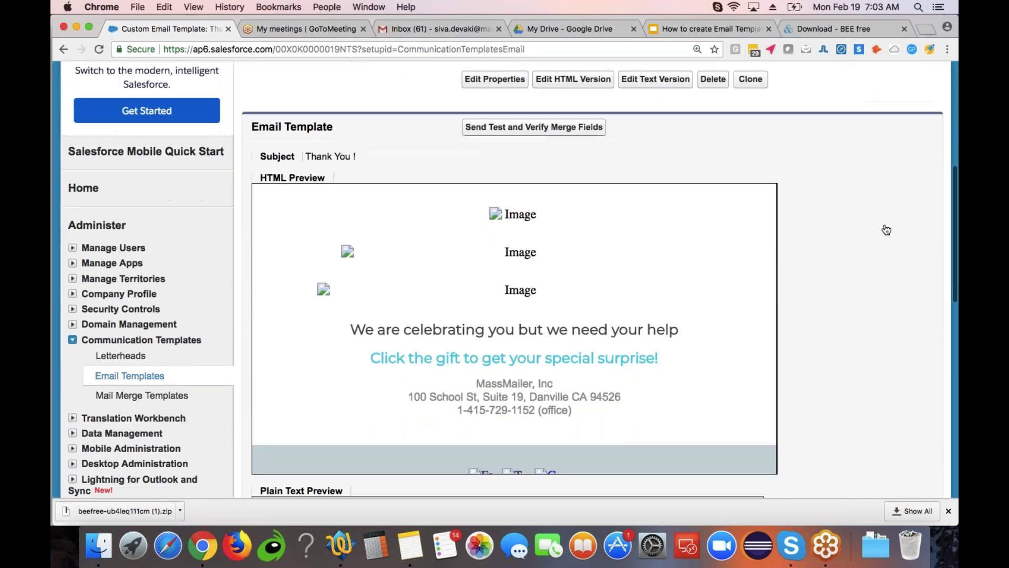
{"action": "scroll", "coordinate": [520, 190], "scroll_direction": "up", "scroll_amount": 1}
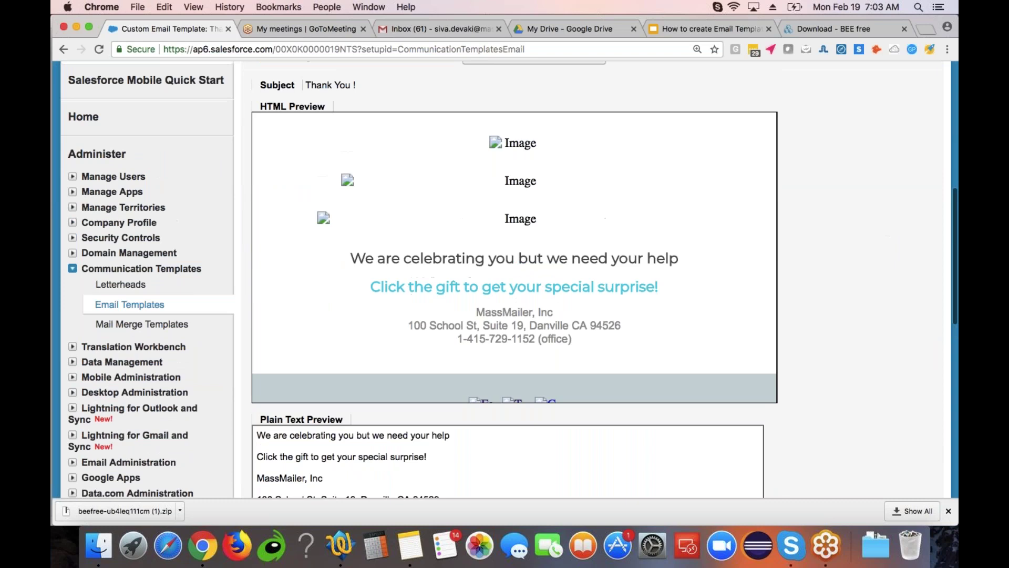
{"action": "scroll", "coordinate": [520, 189], "scroll_direction": "down", "scroll_amount": 5}
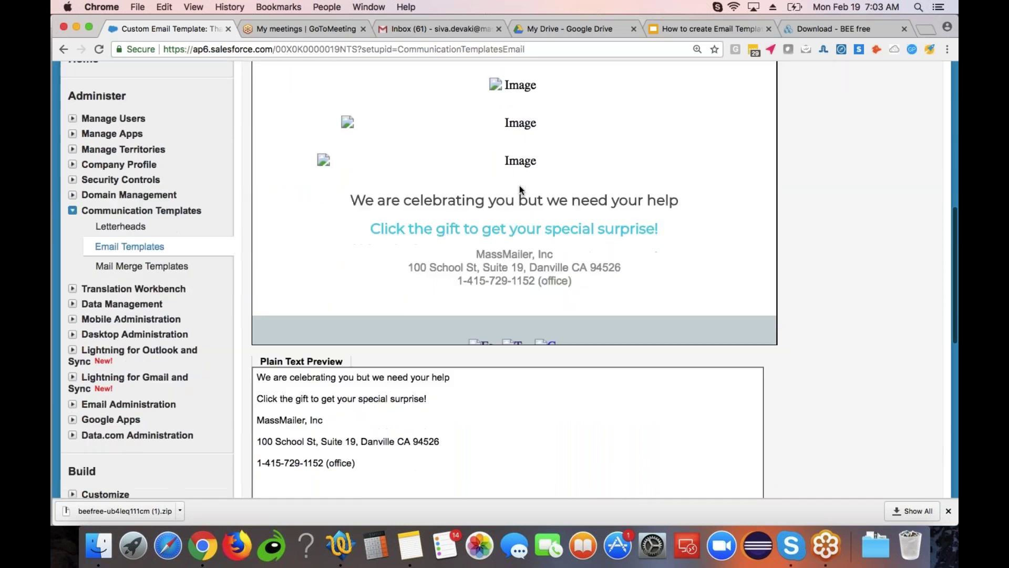
{"action": "scroll", "coordinate": [703, 191], "scroll_direction": "up", "scroll_amount": 10}
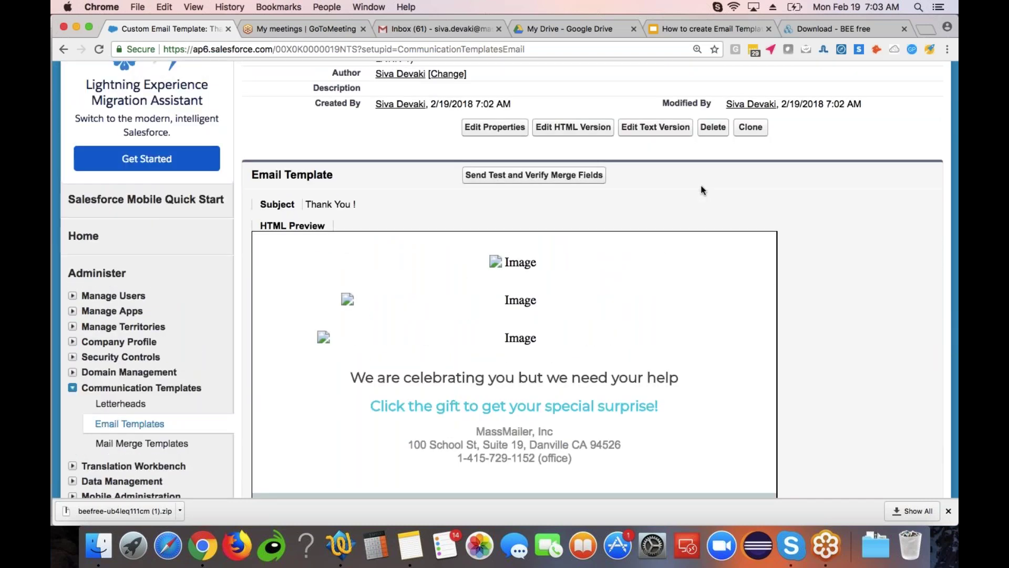
{"action": "scroll", "coordinate": [658, 291], "scroll_direction": "up", "scroll_amount": 5}
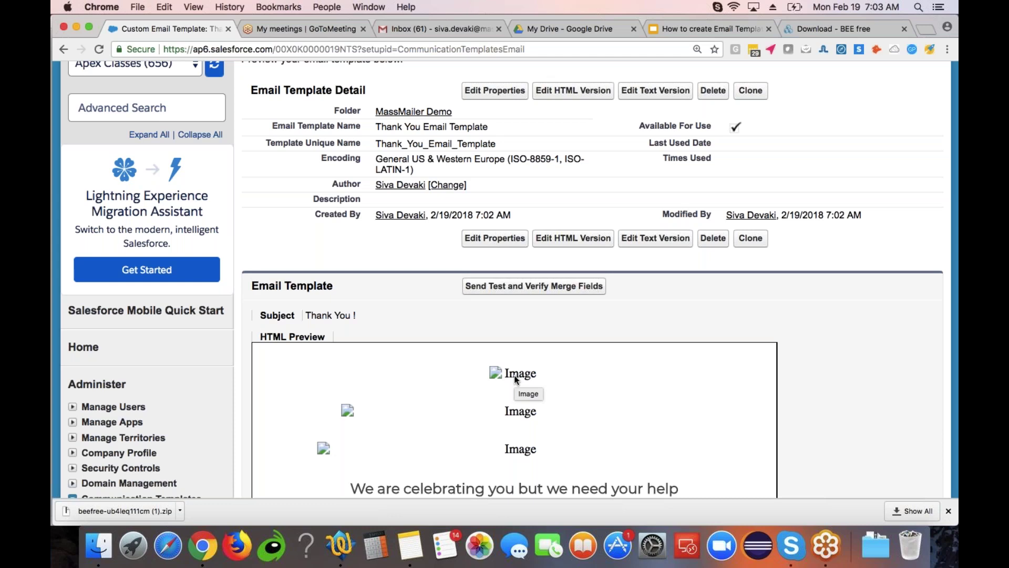
{"action": "scroll", "coordinate": [619, 352], "scroll_direction": "down", "scroll_amount": 3}
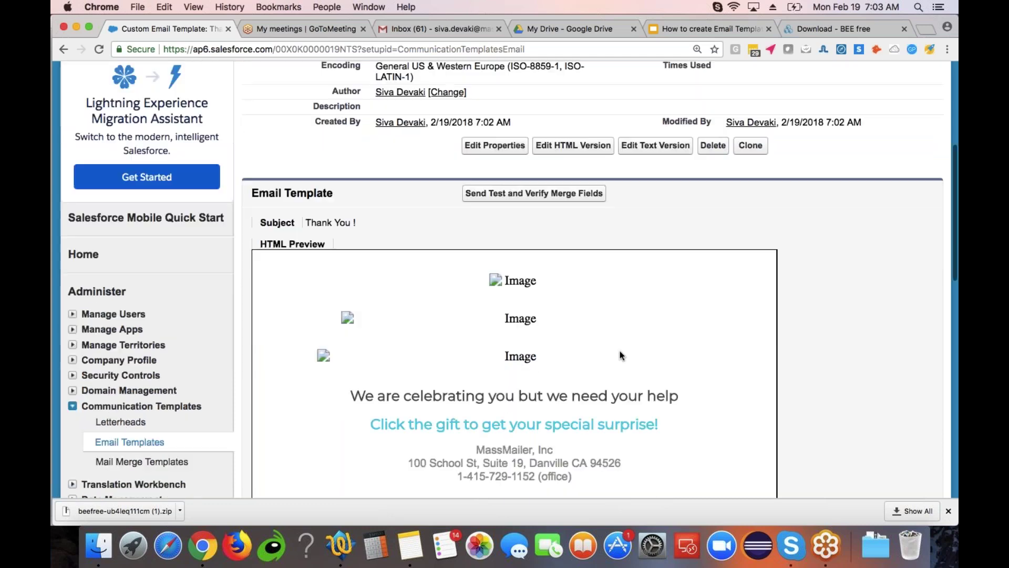
{"action": "scroll", "coordinate": [620, 351], "scroll_direction": "up", "scroll_amount": 3}
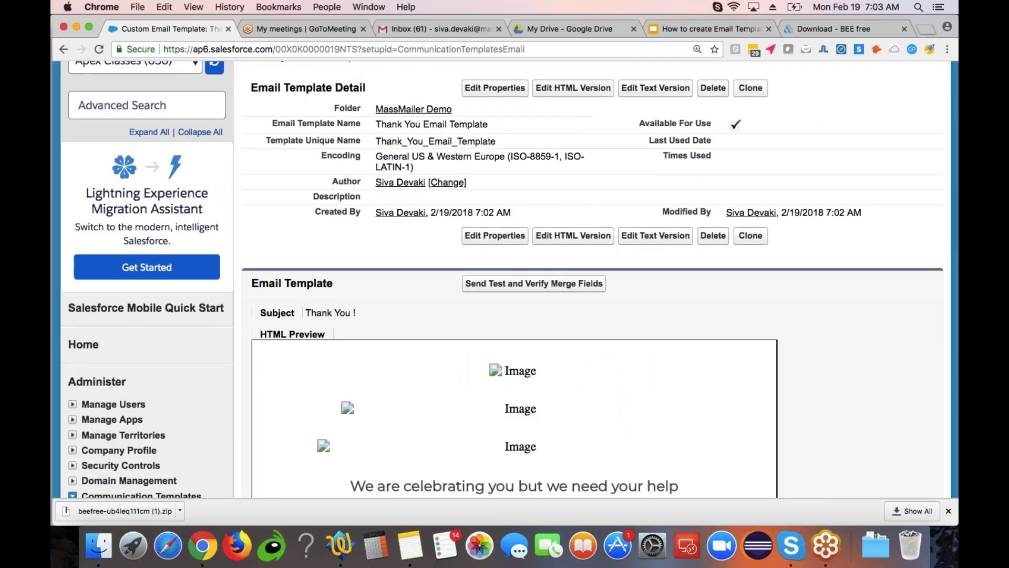
Step: Open the template's HTML version for editing and search the page for 'images'
{"action": "left_click", "coordinate": [569, 88]}
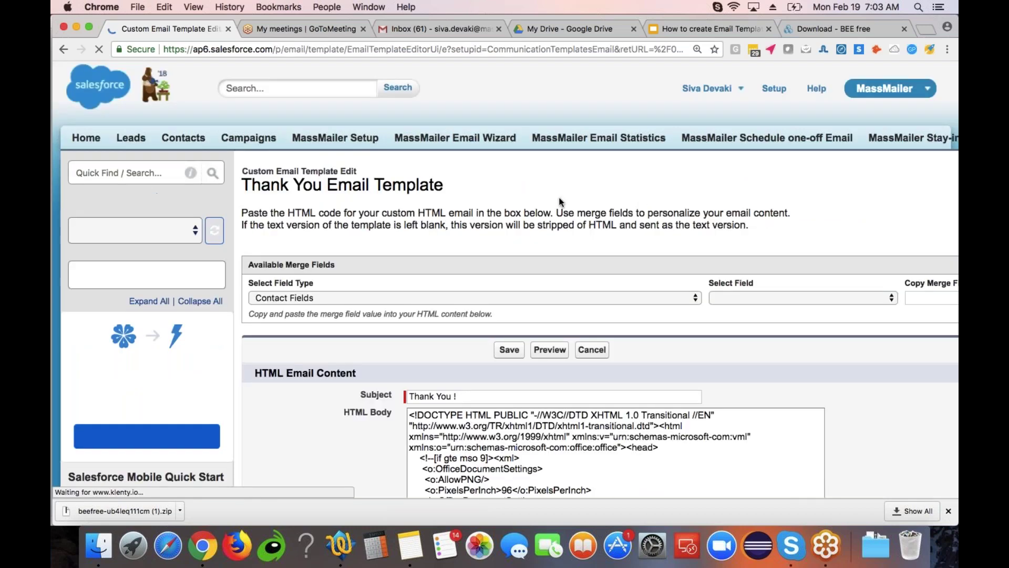
{"action": "scroll", "coordinate": [559, 200], "scroll_direction": "down", "scroll_amount": 3}
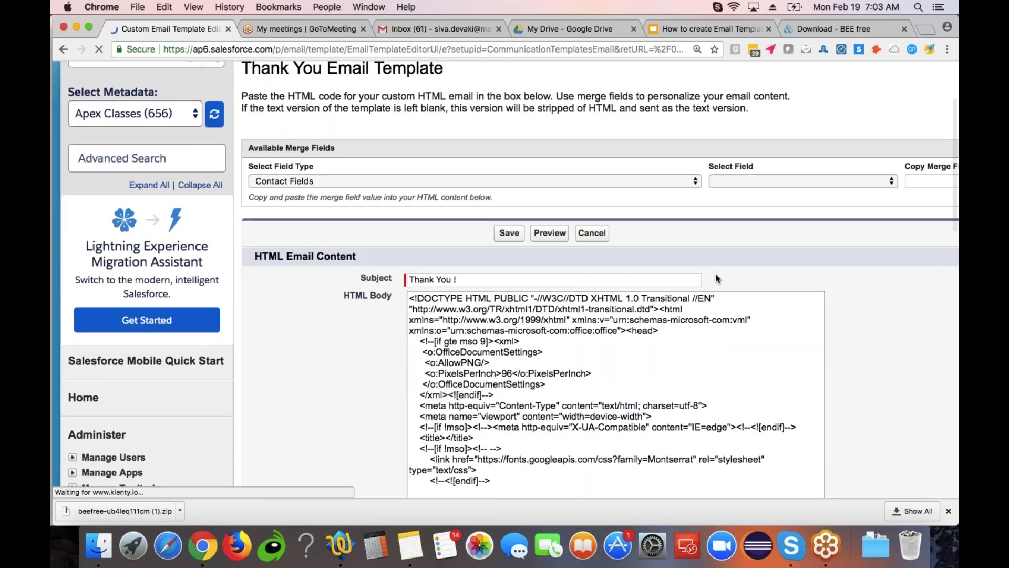
{"action": "key", "text": "super+f"}
{"action": "type", "text": "images"}
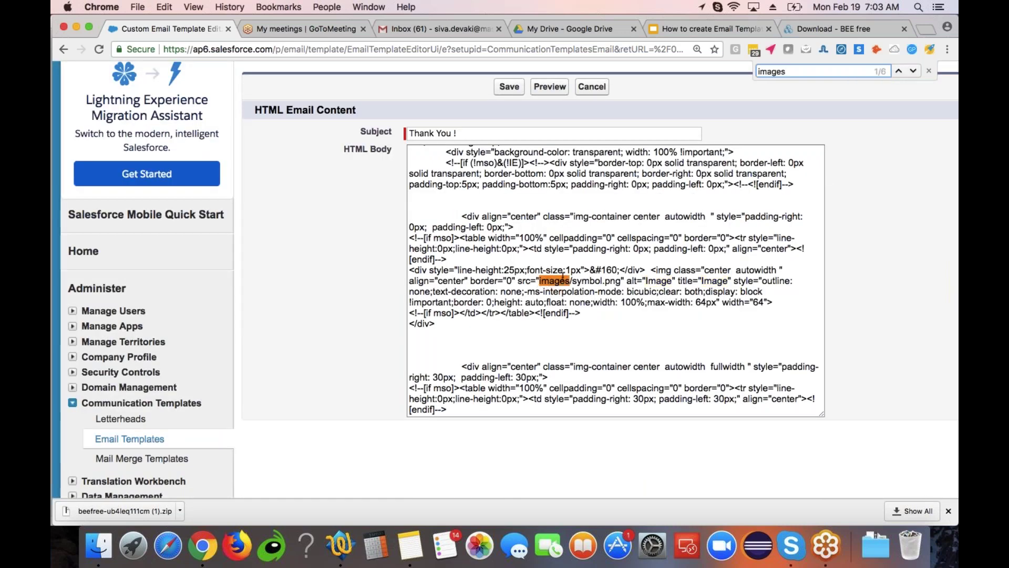
Step: Copy the '<img' text and search for it, scrolling through the img tags' relative src paths
{"action": "left_click", "coordinate": [651, 269]}
{"action": "left_click", "coordinate": [672, 270], "text": "shift"}
{"action": "key", "text": "super+c"}
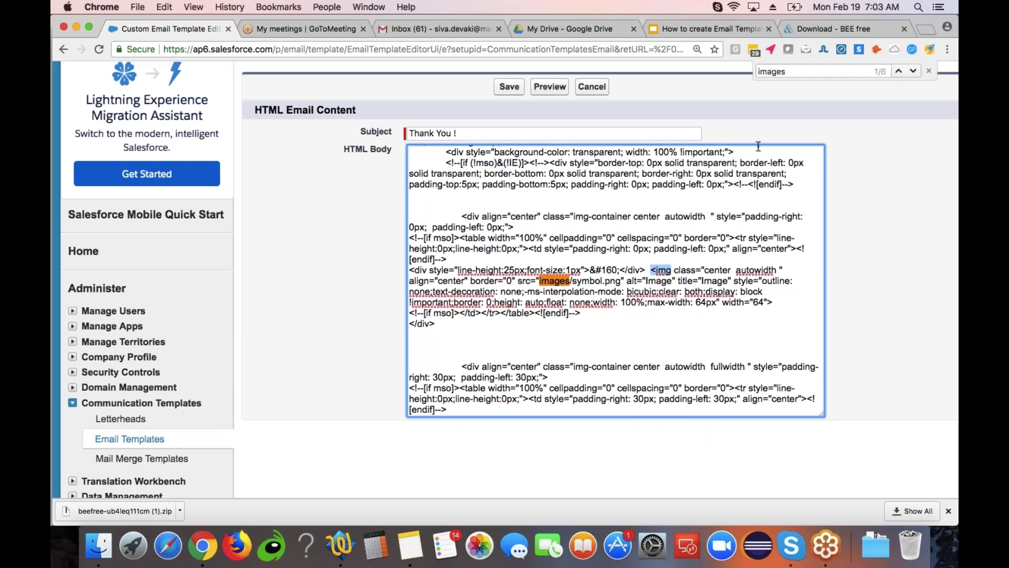
{"action": "key", "text": "super+f"}
{"action": "key", "text": "super+v"}
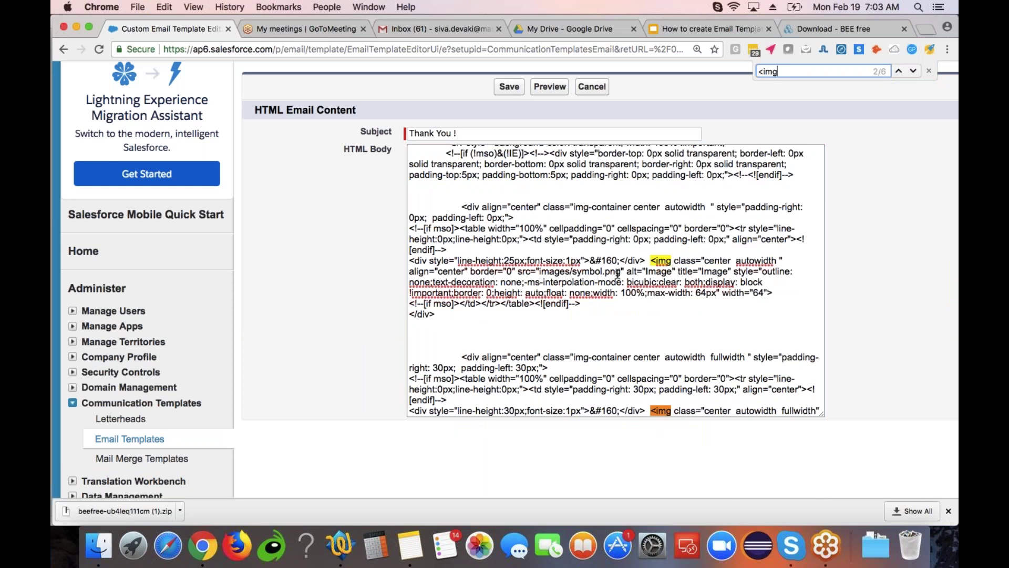
{"action": "left_click", "coordinate": [555, 270]}
{"action": "scroll", "coordinate": [549, 266], "scroll_direction": "down", "scroll_amount": 2}
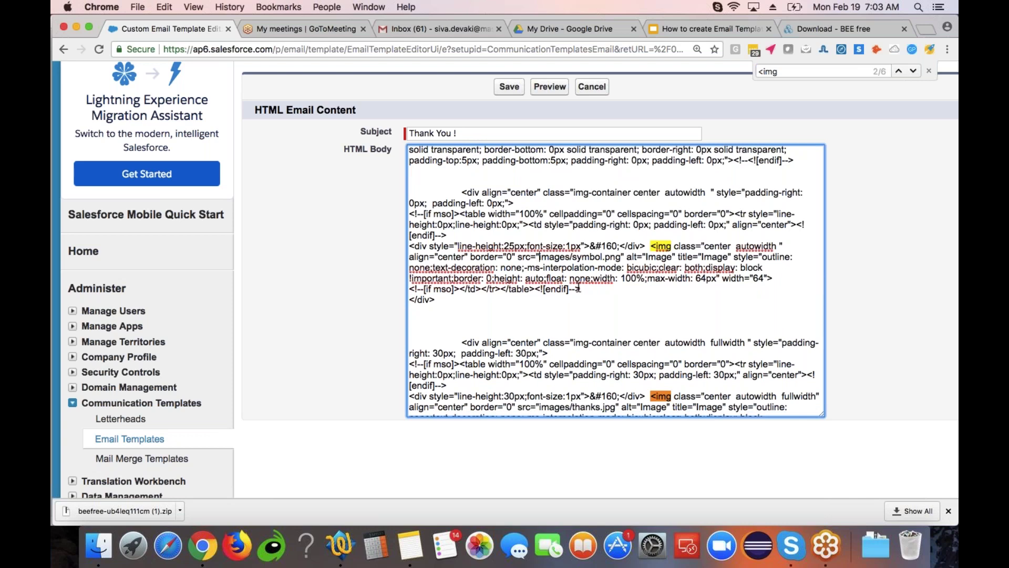
{"action": "scroll", "coordinate": [653, 333], "scroll_direction": "down", "scroll_amount": 5}
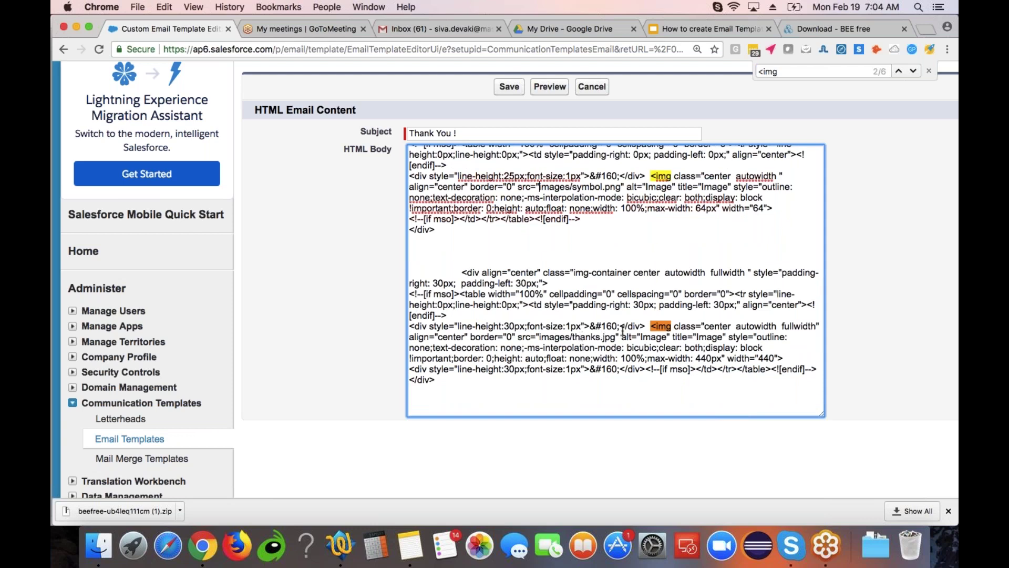
{"action": "key", "text": "super+Tab"}
{"action": "key", "text": "super+Tab"}
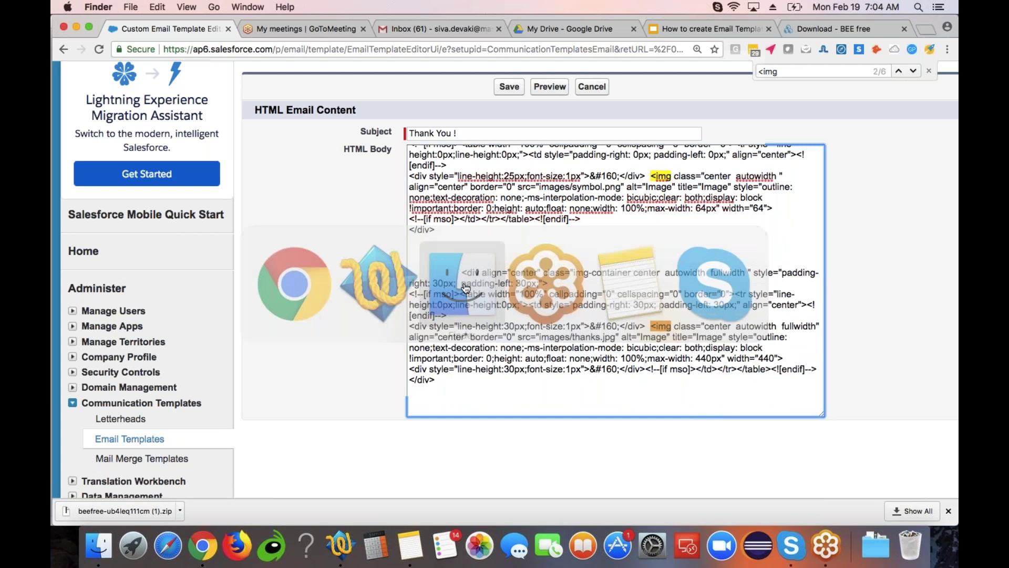
Step: Open the export's images folder and select thanks.jpg and symbol.png, comparing with the HTML editor
{"action": "left_click", "coordinate": [368, 139]}
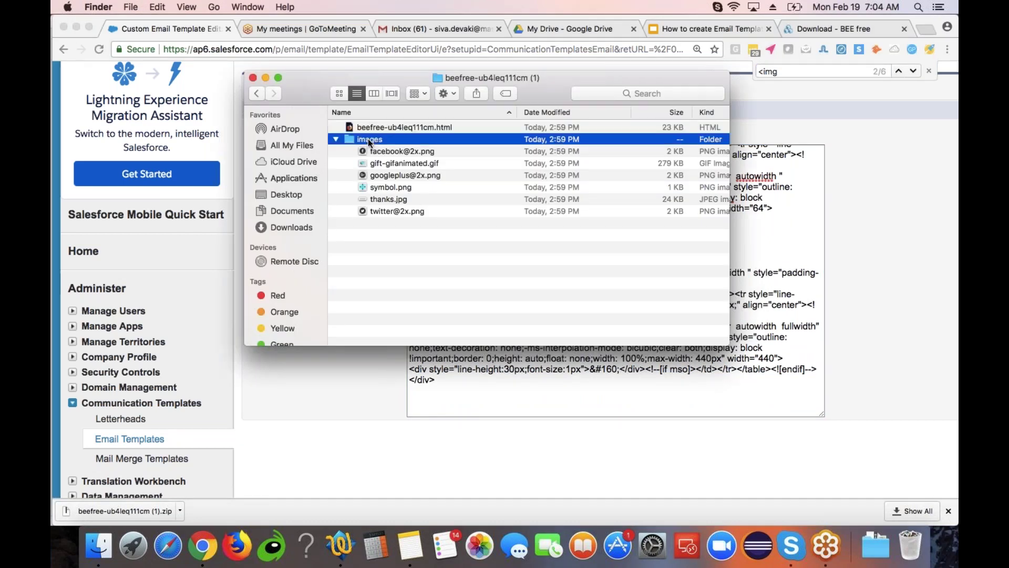
{"action": "left_click", "coordinate": [389, 200]}
{"action": "key", "text": "super+Tab"}
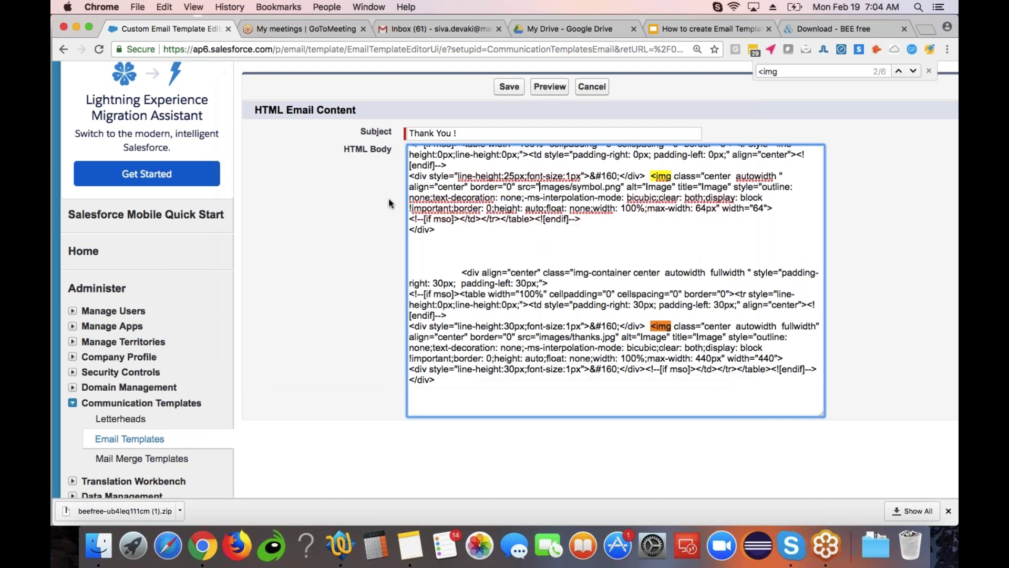
{"action": "key", "text": "super+Tab"}
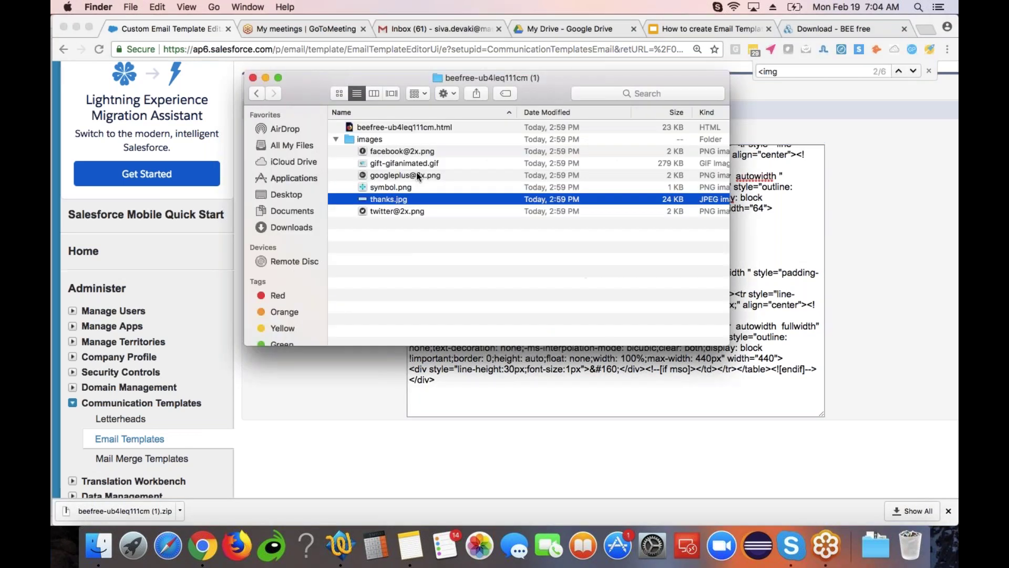
{"action": "left_click", "coordinate": [396, 187]}
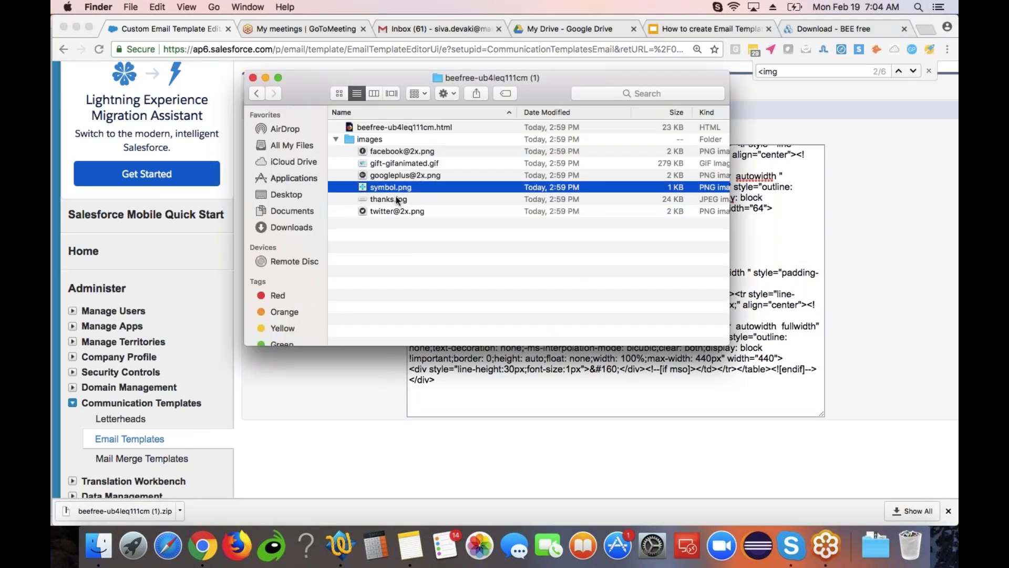
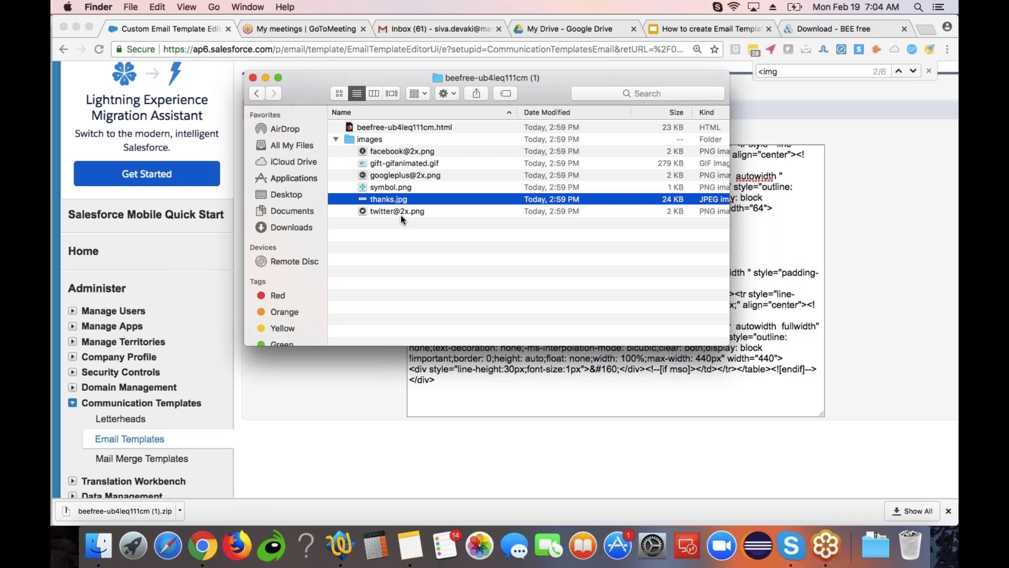
Step: Return to the Thank You Email Template editor in Chrome and bring up the Home tab's link menu
{"action": "left_click", "coordinate": [355, 403]}
{"action": "scroll", "coordinate": [363, 253], "scroll_direction": "up", "scroll_amount": 3}
{"action": "scroll", "coordinate": [362, 254], "scroll_direction": "up", "scroll_amount": 5}
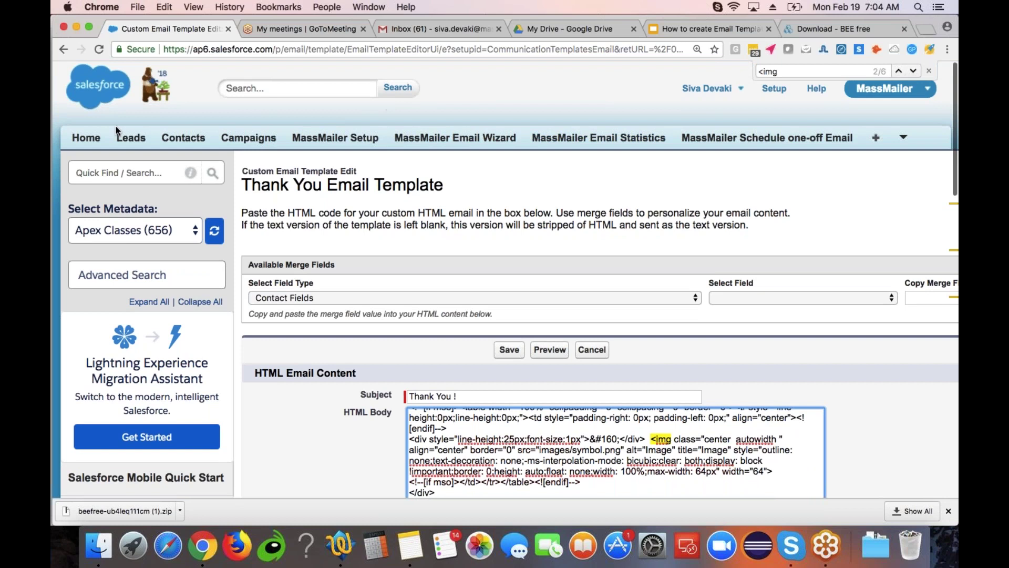
{"action": "right_click", "coordinate": [87, 140]}
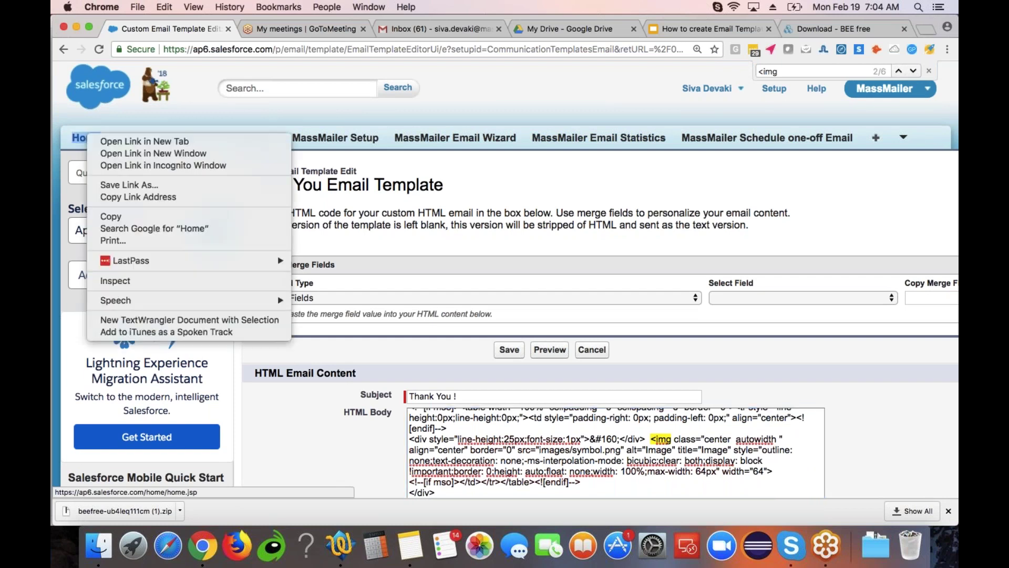
Step: Open Salesforce Home in a new tab and go to Documents through the All Tabs list
{"action": "left_click", "coordinate": [126, 143]}
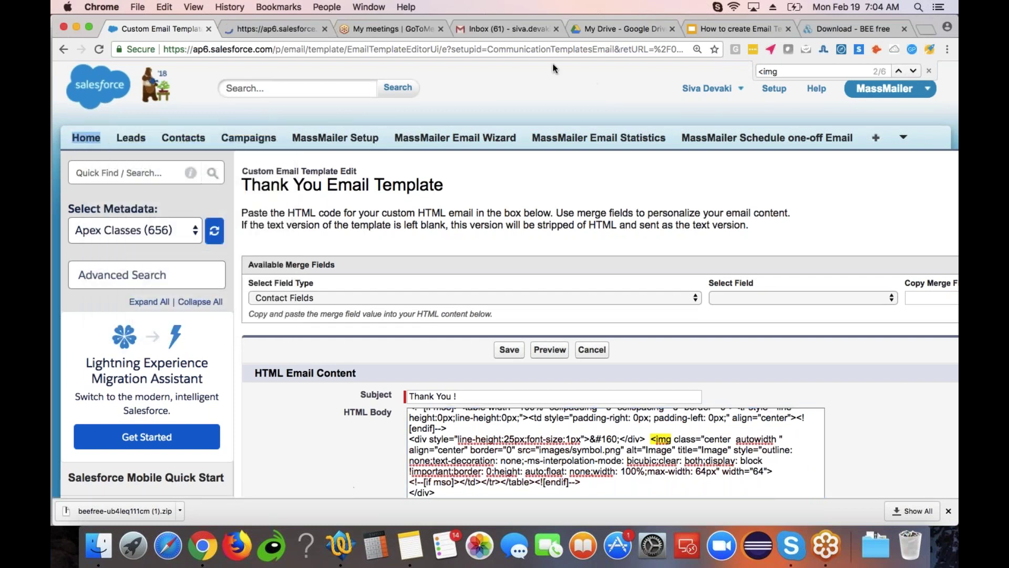
{"action": "left_click", "coordinate": [304, 27]}
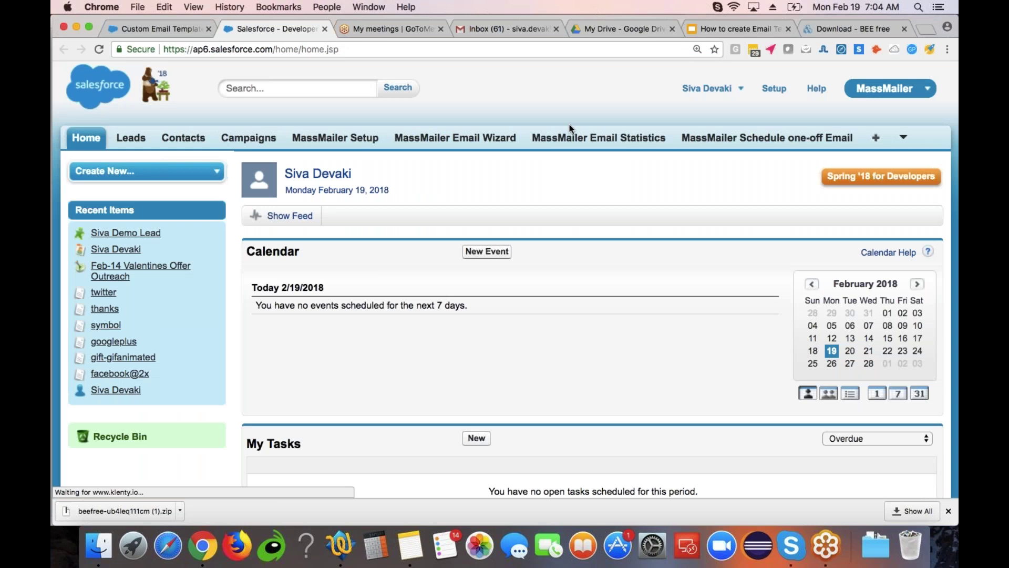
{"action": "left_click", "coordinate": [876, 137]}
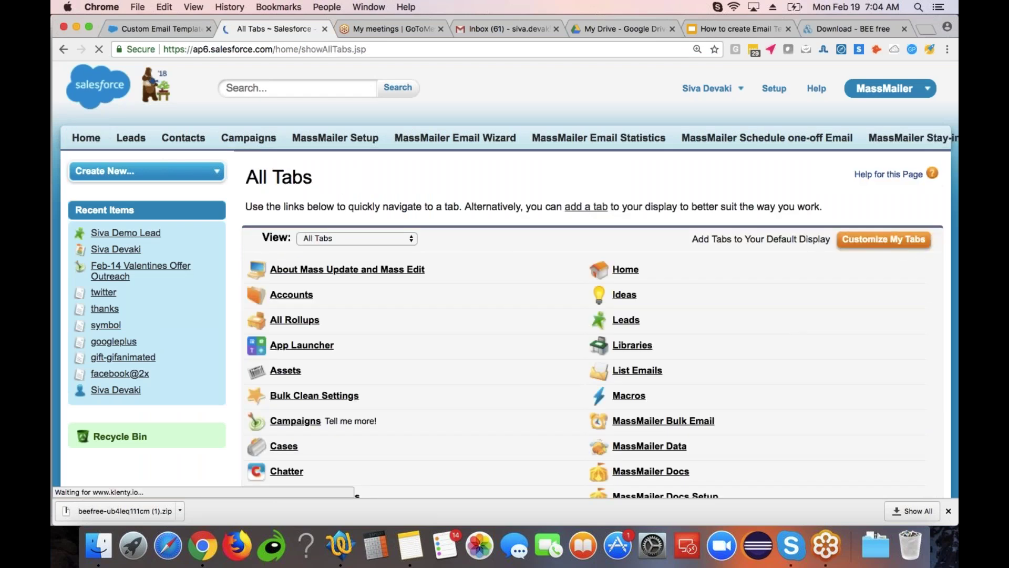
{"action": "key", "text": "ctrl+f"}
{"action": "type", "text": "docum"}
{"action": "left_click", "coordinate": [307, 282]}
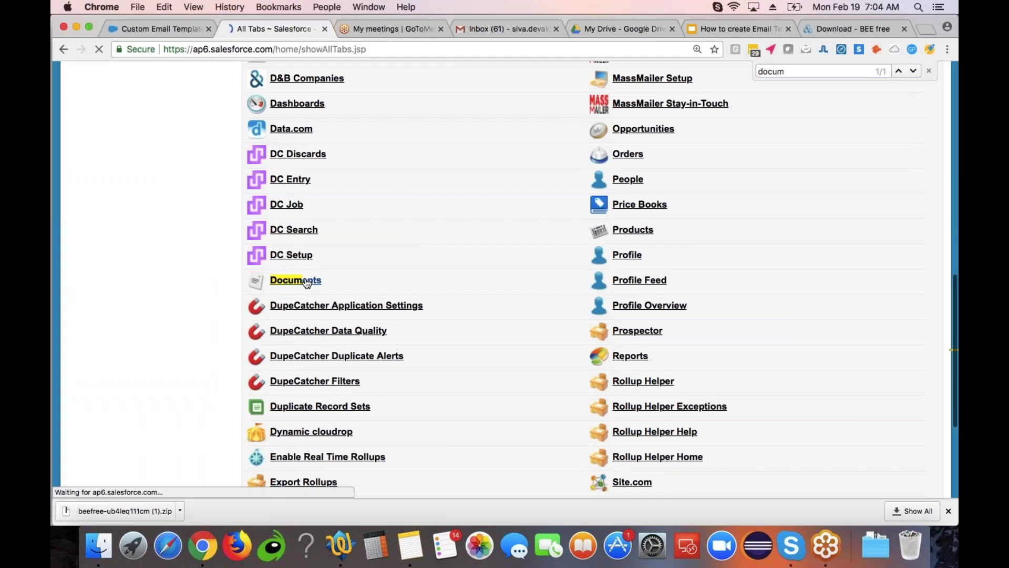
{"action": "scroll", "coordinate": [462, 284], "scroll_direction": "down", "scroll_amount": 2}
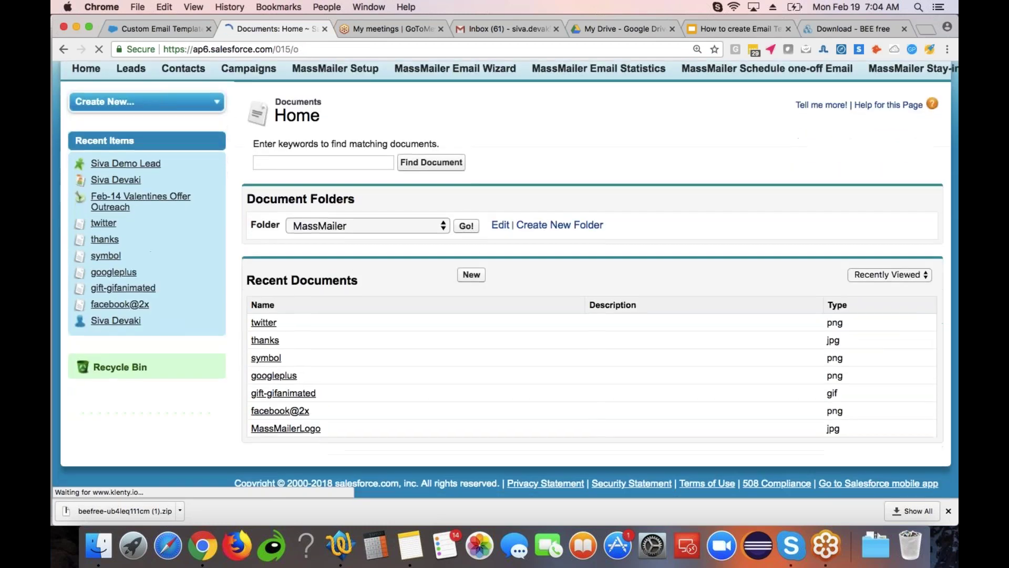
Step: Start a new document named 'thanks image', externally available, in the MassMailer folder
{"action": "left_click", "coordinate": [483, 276]}
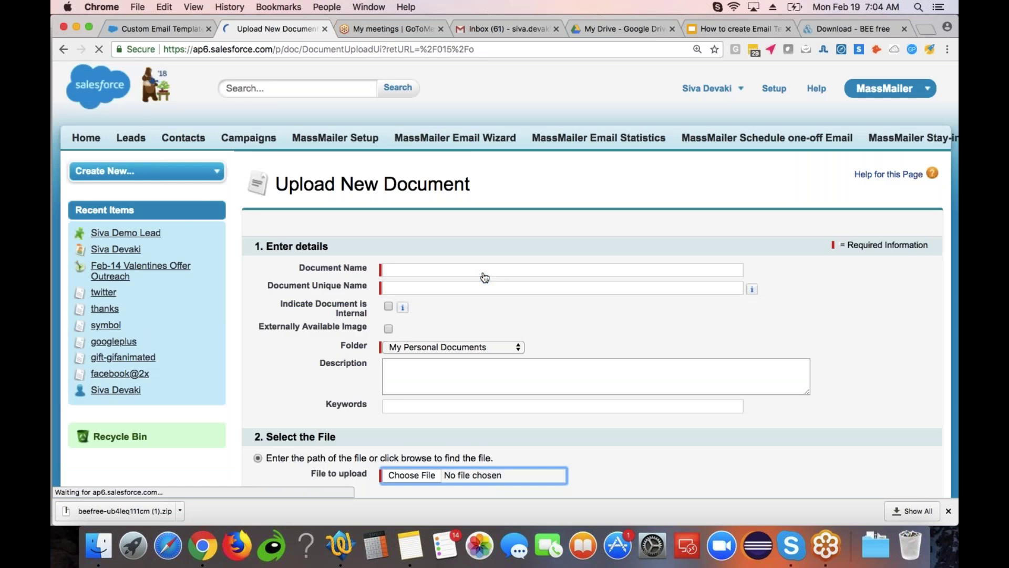
{"action": "left_click", "coordinate": [457, 268]}
{"action": "type", "text": "t"}
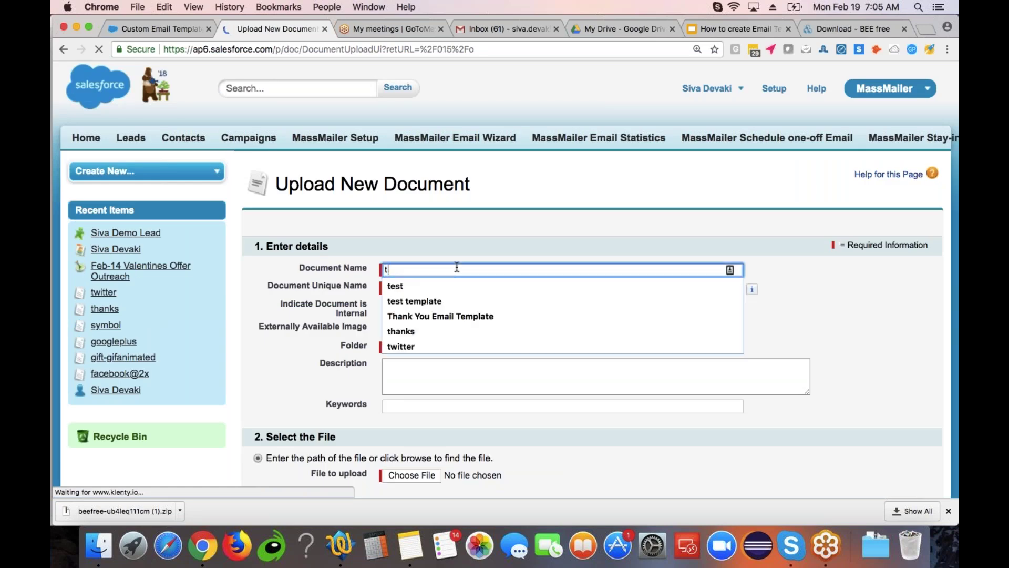
{"action": "type", "text": "hanks image"}
{"action": "key", "text": "Tab"}
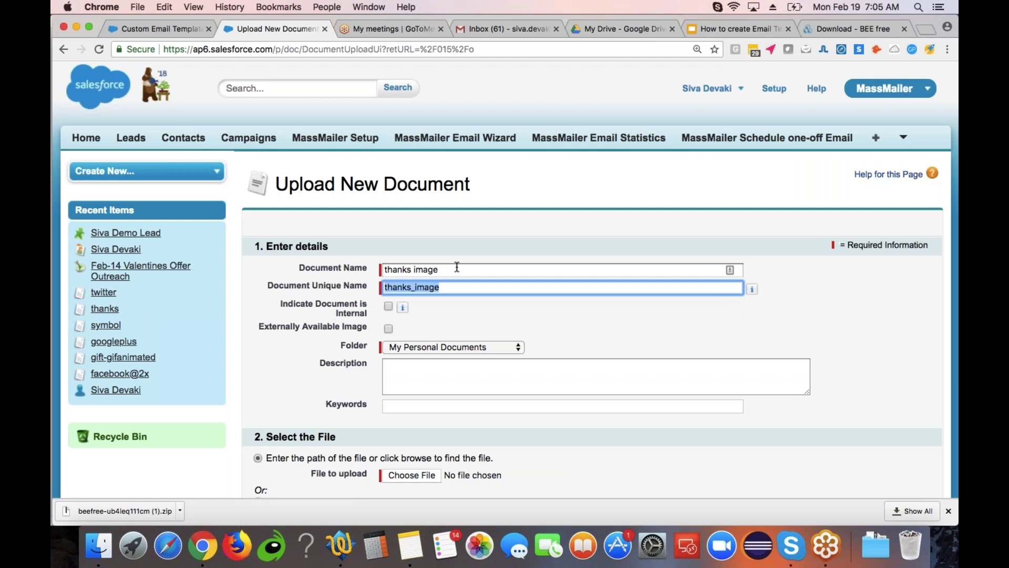
{"action": "scroll", "coordinate": [375, 223], "scroll_direction": "down", "scroll_amount": 5}
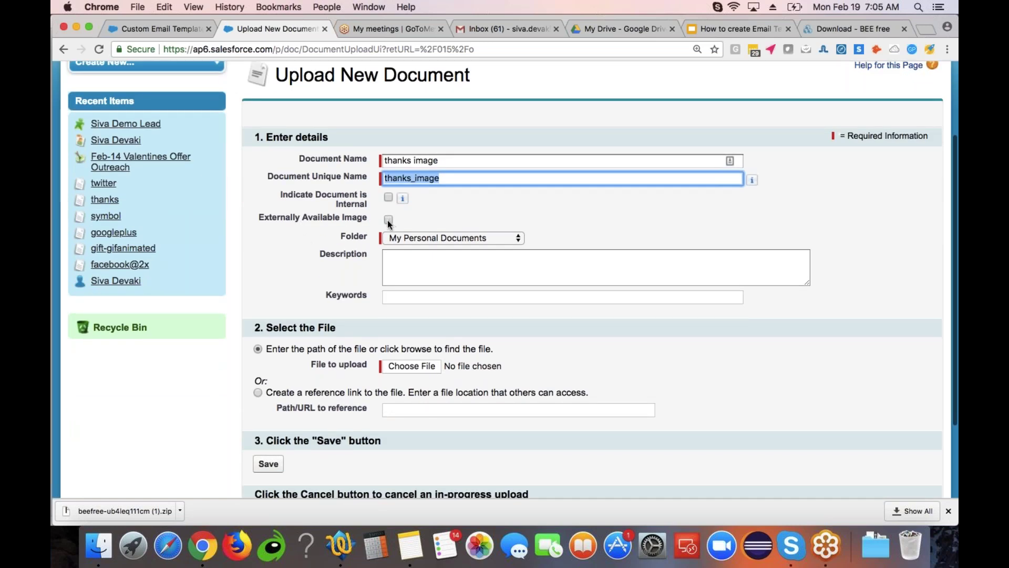
{"action": "left_click", "coordinate": [389, 221]}
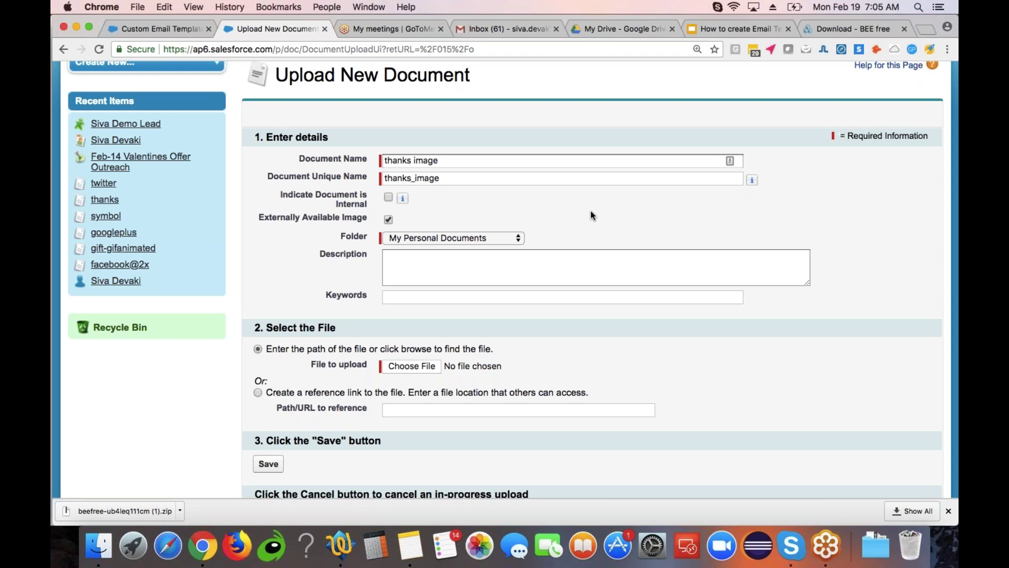
{"action": "scroll", "coordinate": [592, 215], "scroll_direction": "down", "scroll_amount": 1}
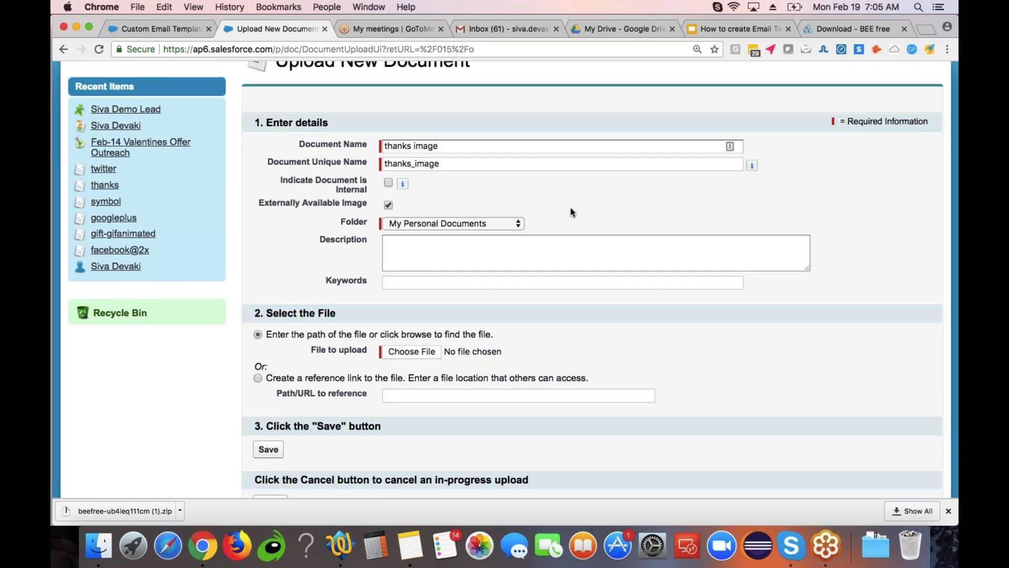
{"action": "left_click", "coordinate": [456, 226]}
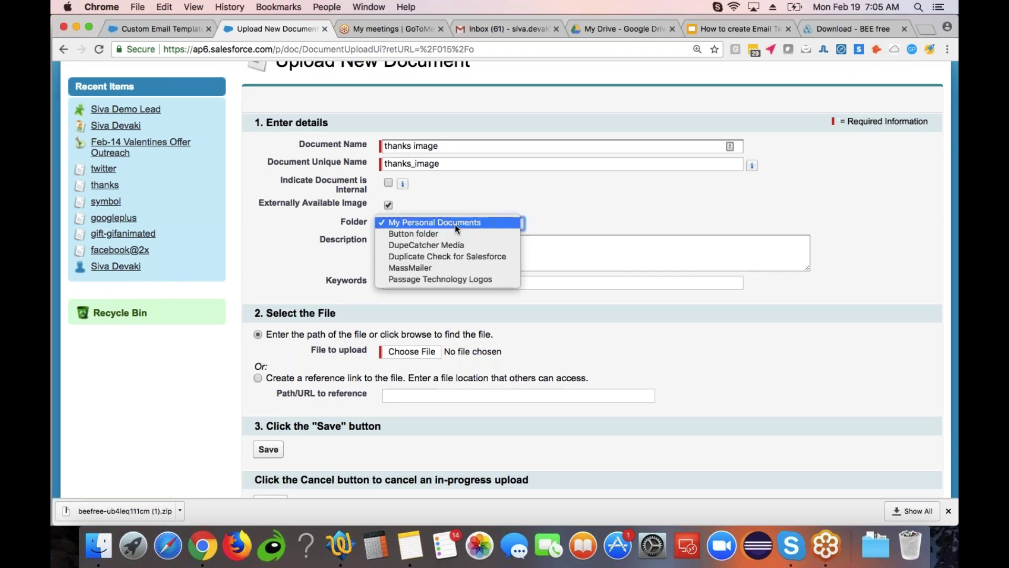
{"action": "left_click", "coordinate": [438, 268]}
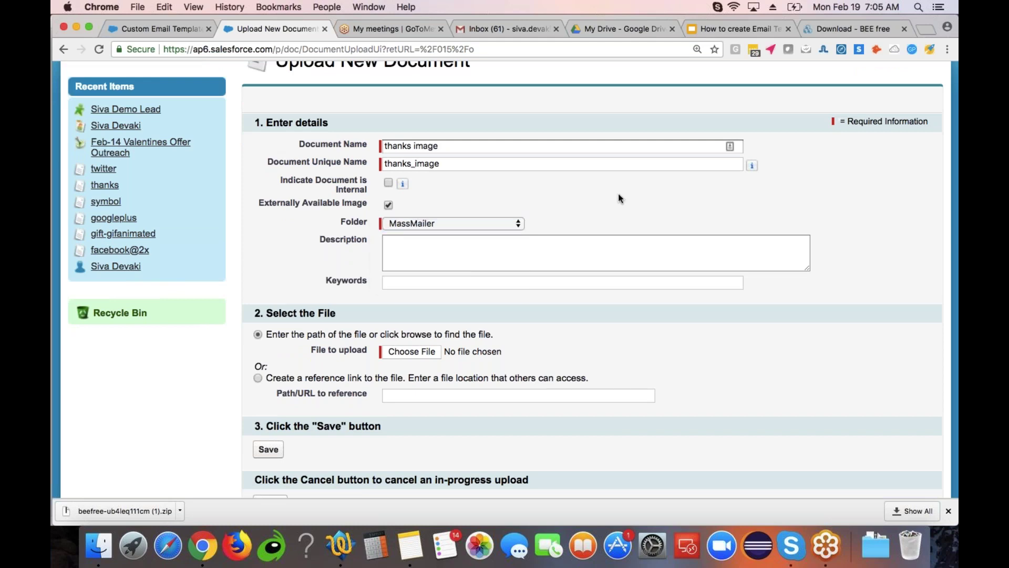
{"action": "scroll", "coordinate": [619, 199], "scroll_direction": "down", "scroll_amount": 1}
{"action": "scroll", "coordinate": [619, 195], "scroll_direction": "down", "scroll_amount": 1}
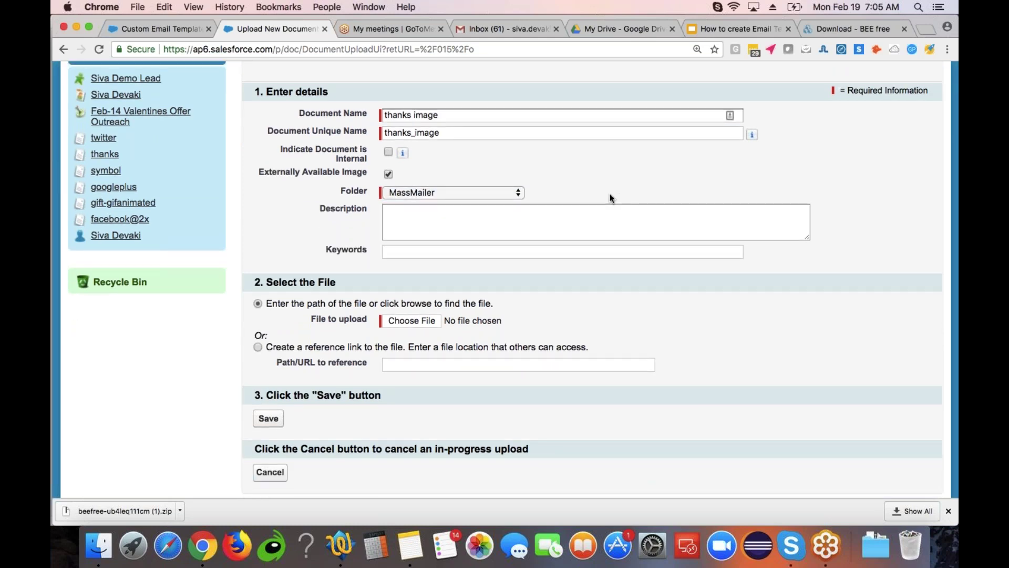
{"action": "scroll", "coordinate": [611, 198], "scroll_direction": "down", "scroll_amount": 1}
Step: Attach thanks.jpg from the beefree template's images folder and save the document
{"action": "left_click", "coordinate": [421, 295]}
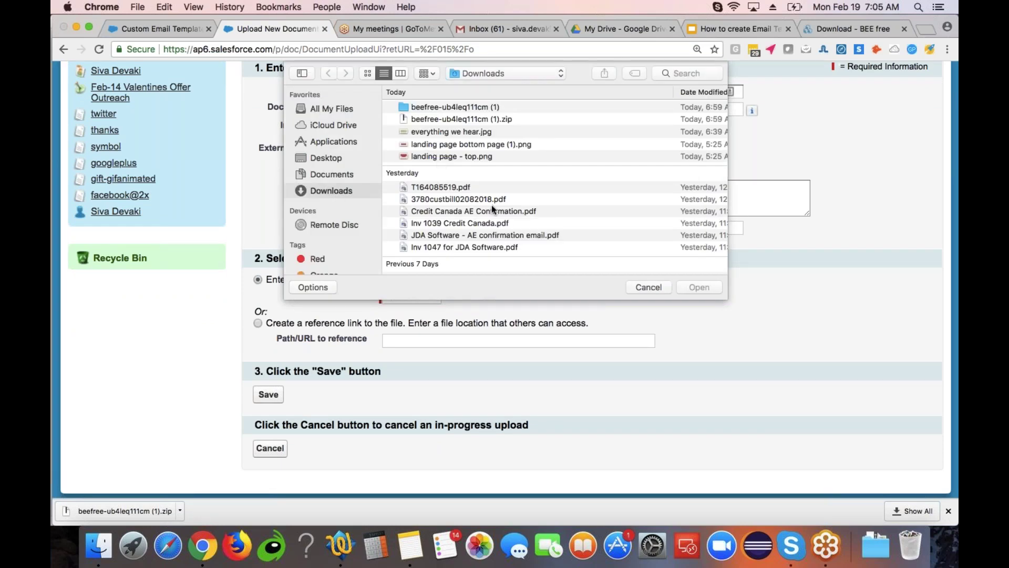
{"action": "double_click", "coordinate": [485, 106]}
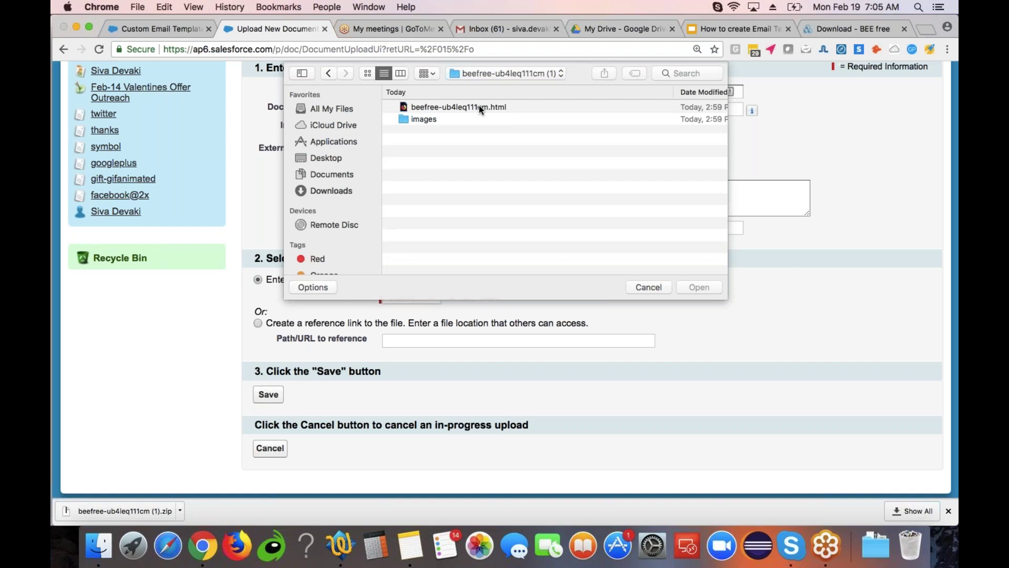
{"action": "double_click", "coordinate": [428, 119]}
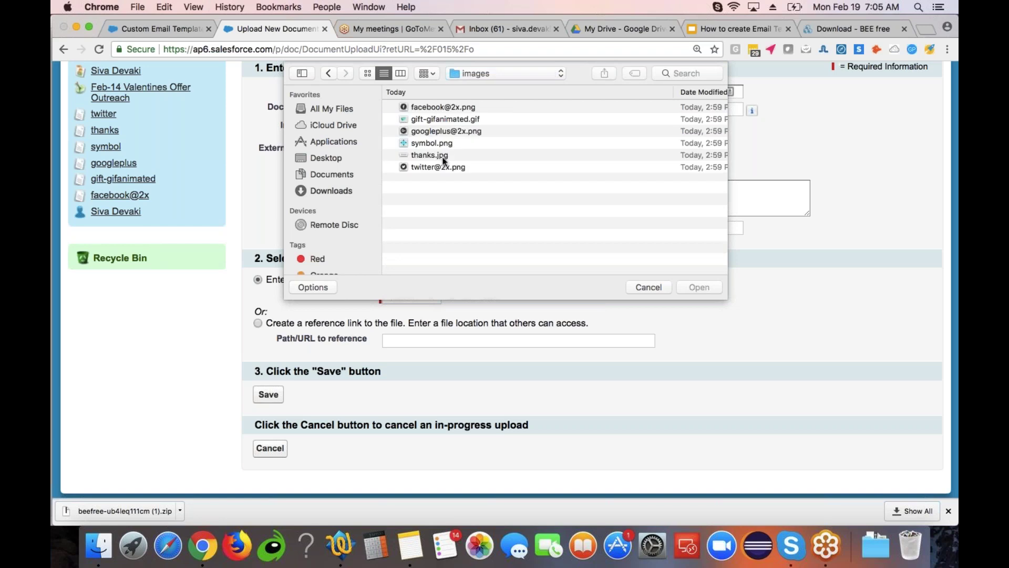
{"action": "left_click", "coordinate": [443, 157]}
{"action": "key", "text": "Return"}
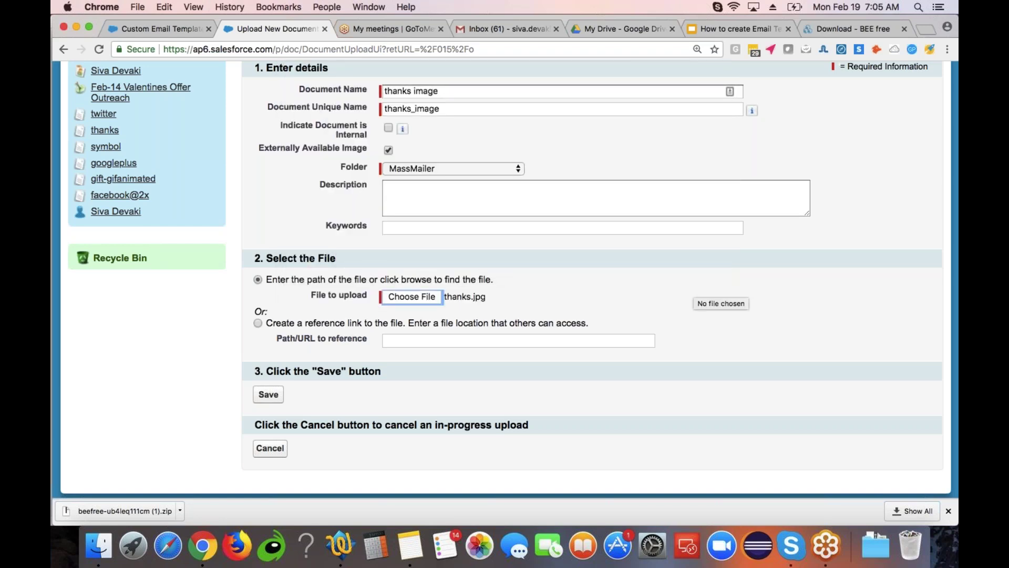
{"action": "scroll", "coordinate": [715, 294], "scroll_direction": "down", "scroll_amount": 1}
{"action": "left_click", "coordinate": [268, 369]}
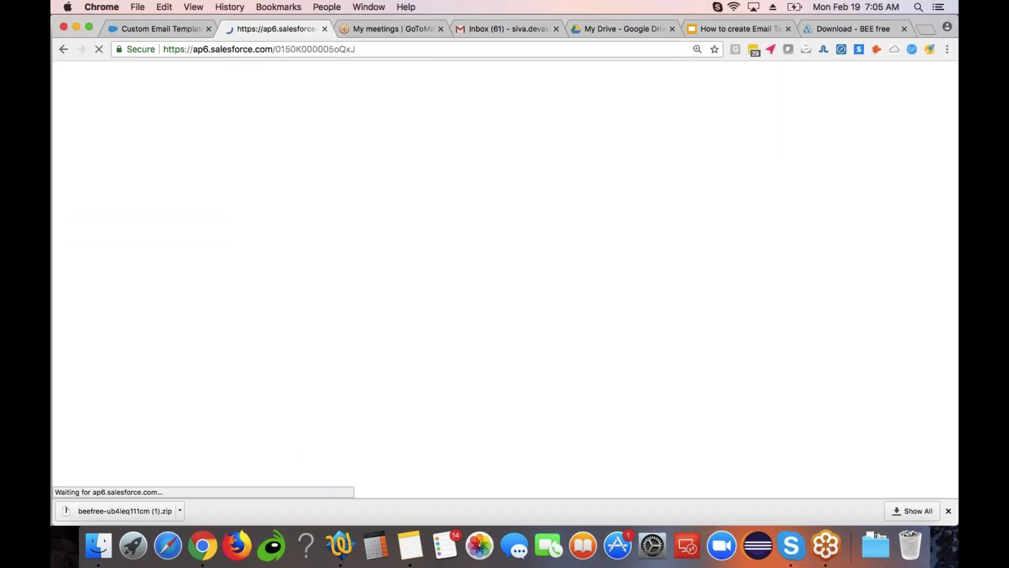
Step: Copy the hosted Thank You! image address, then go back to the template editor
{"action": "scroll", "coordinate": [469, 346], "scroll_direction": "down", "scroll_amount": 6}
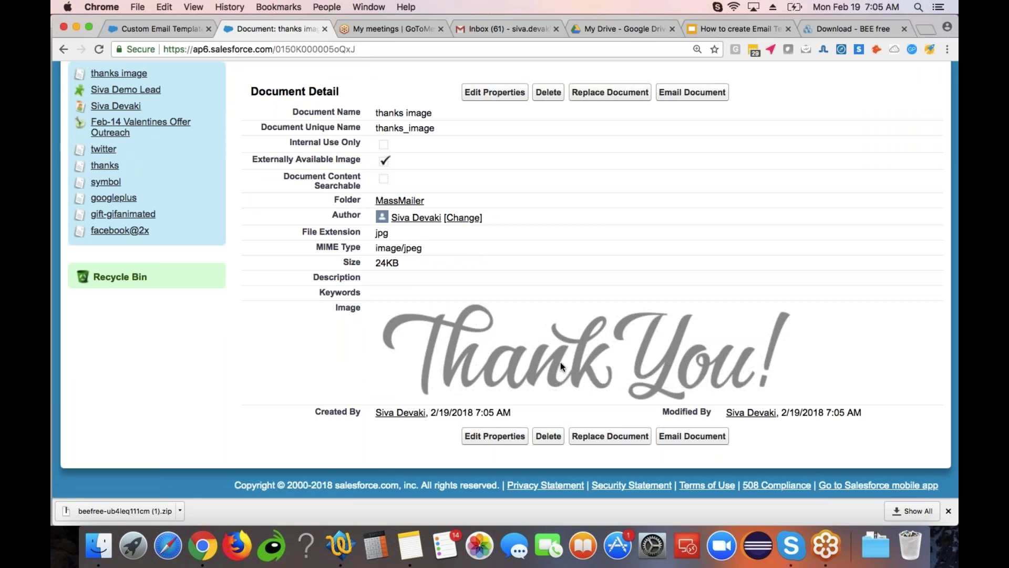
{"action": "right_click", "coordinate": [560, 362]}
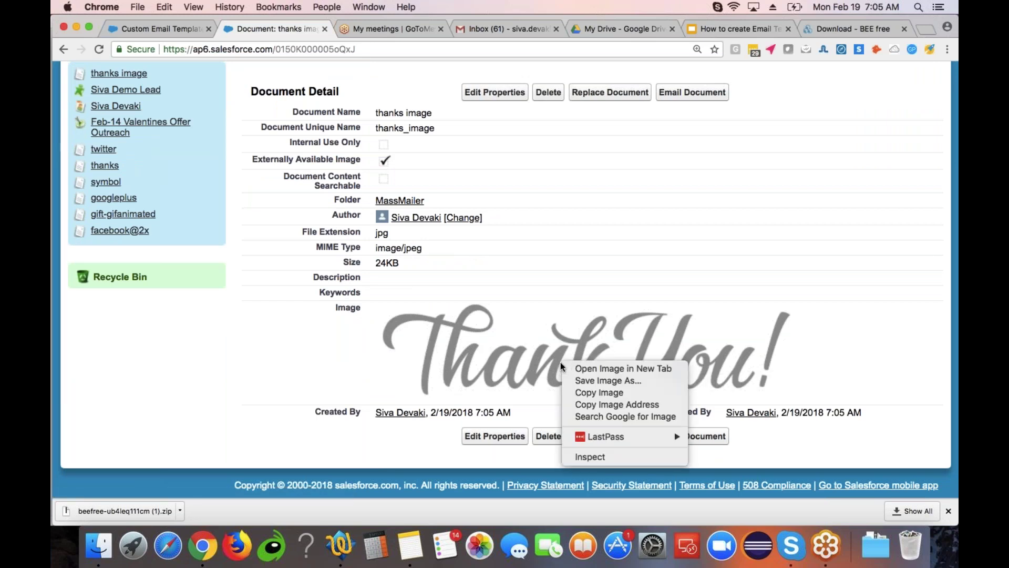
{"action": "left_click", "coordinate": [591, 405]}
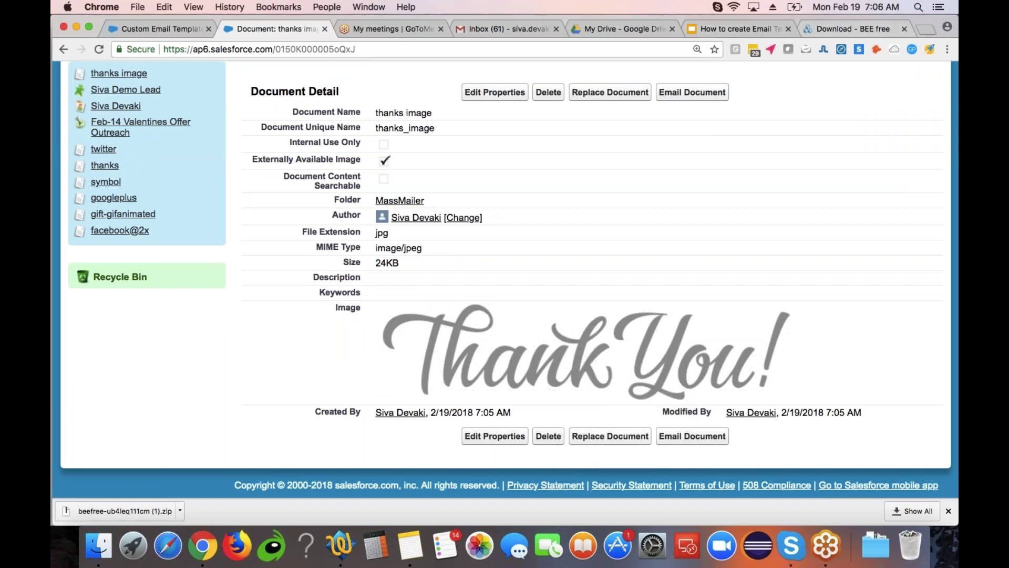
{"action": "left_click", "coordinate": [158, 29]}
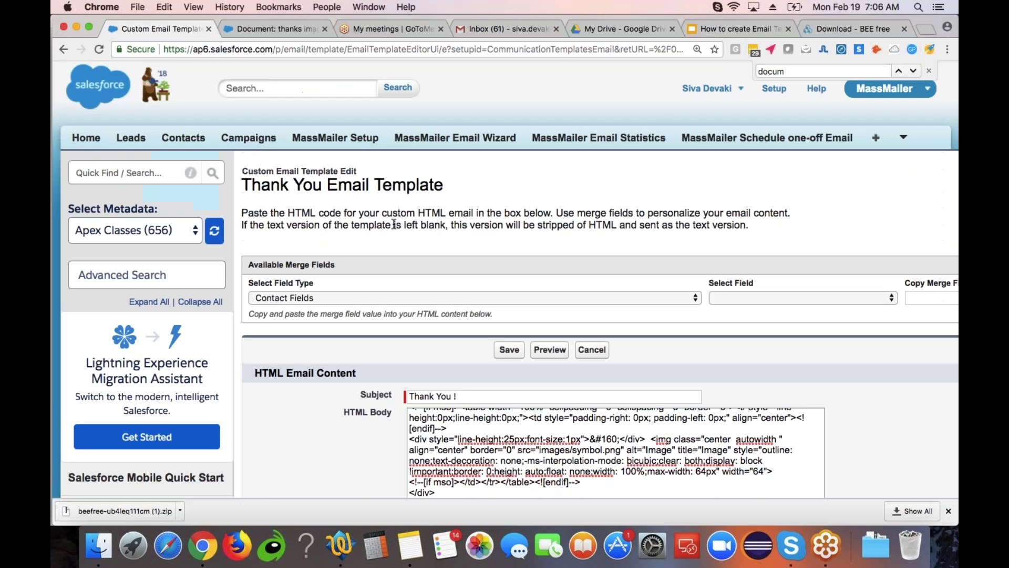
Step: Replace the images/thanks.jpg source with the hosted image URL and save the template
{"action": "scroll", "coordinate": [394, 225], "scroll_direction": "down", "scroll_amount": 3}
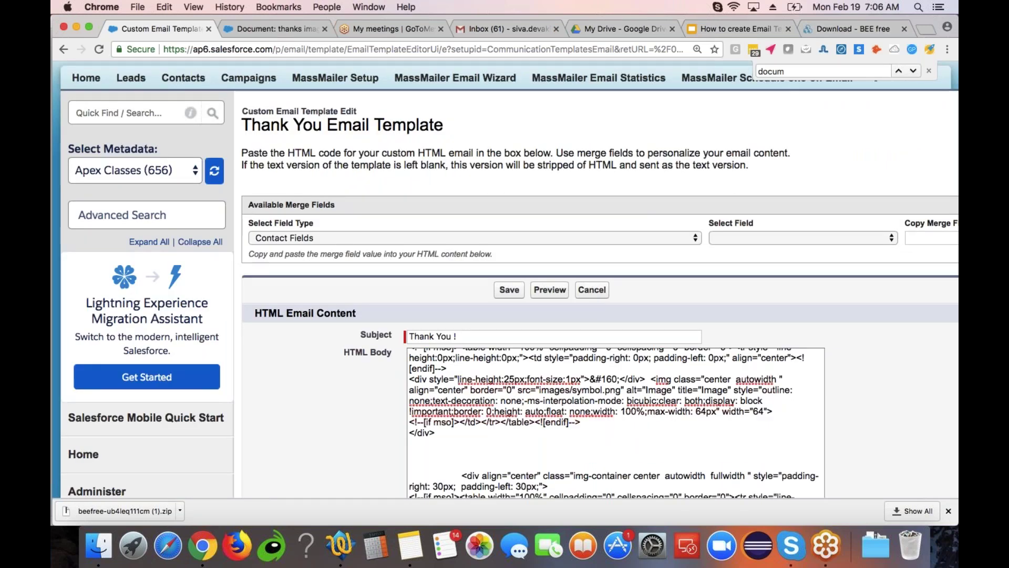
{"action": "key", "text": "super+f"}
{"action": "type", "text": "<img"}
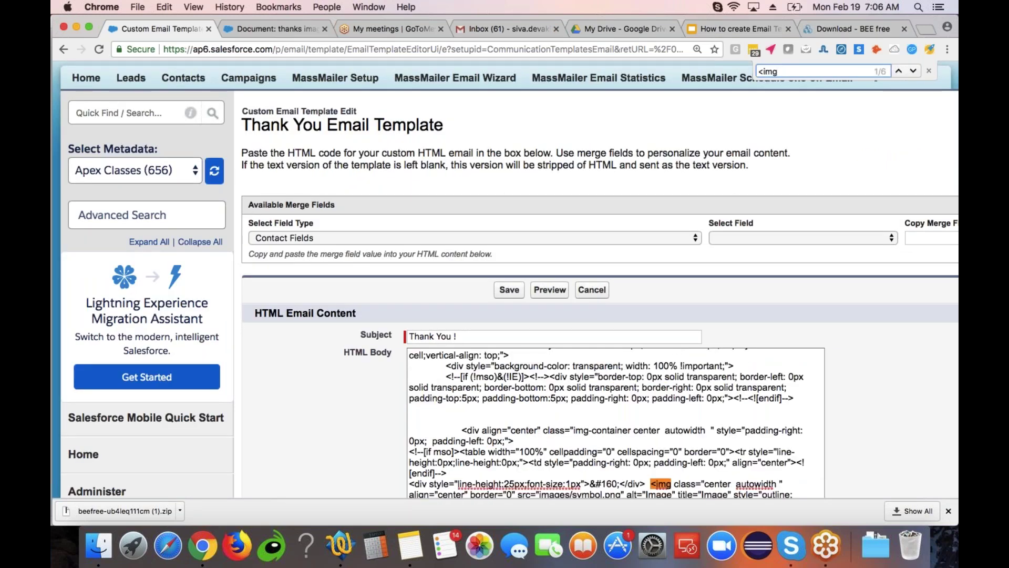
{"action": "scroll", "coordinate": [615, 402], "scroll_direction": "down", "scroll_amount": 5}
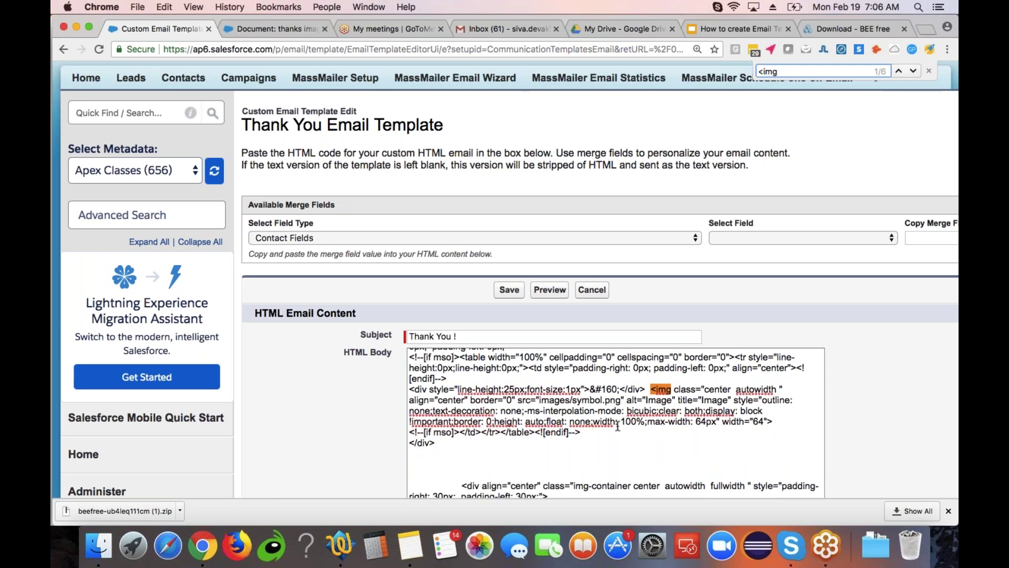
{"action": "scroll", "coordinate": [601, 397], "scroll_direction": "down", "scroll_amount": 5}
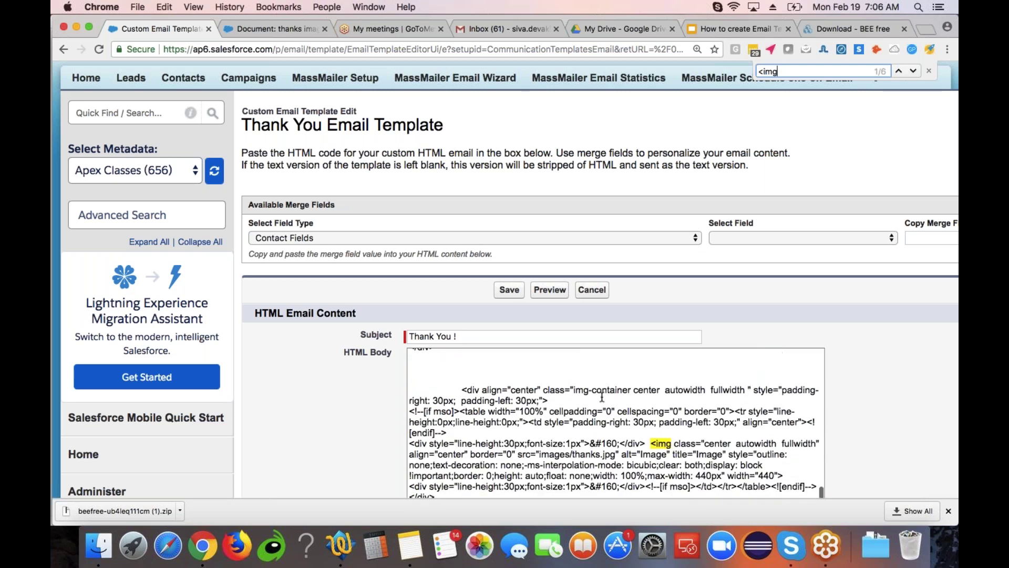
{"action": "left_click", "coordinate": [637, 471]}
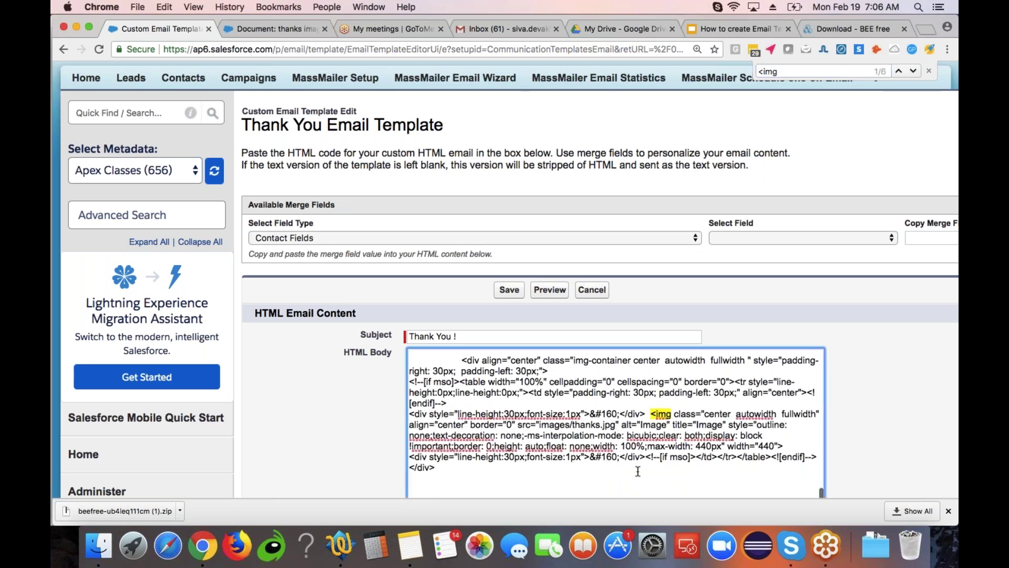
{"action": "key", "text": "shift+Left"}
{"action": "key", "text": "shift+Left"}
{"action": "key", "text": "shift+Left"}
{"action": "key", "text": "shift+Left"}
{"action": "key", "text": "shift+Left"}
{"action": "key", "text": "shift+Left"}
{"action": "key", "text": "shift+Left"}
{"action": "key", "text": "shift+Left"}
{"action": "key", "text": "shift+Left"}
{"action": "key", "text": "shift+Left"}
{"action": "key", "text": "shift+Left"}
{"action": "key", "text": "shift+Left"}
{"action": "key", "text": "shift+Left"}
{"action": "key", "text": "shift+Left"}
{"action": "key", "text": "shift+Left"}
{"action": "key", "text": "shift+Left"}
{"action": "key", "text": "shift+Left"}
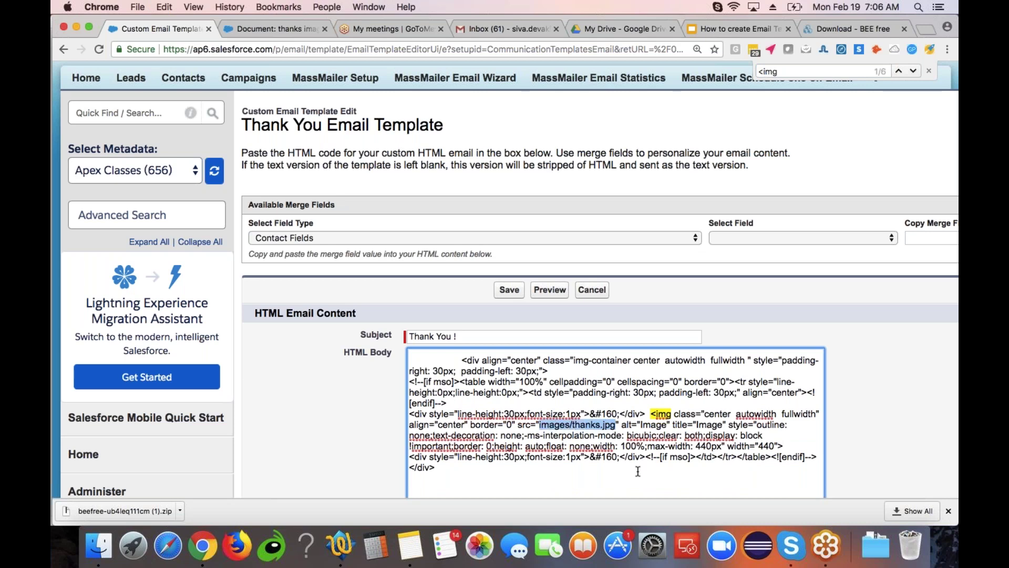
{"action": "key", "text": "super+v"}
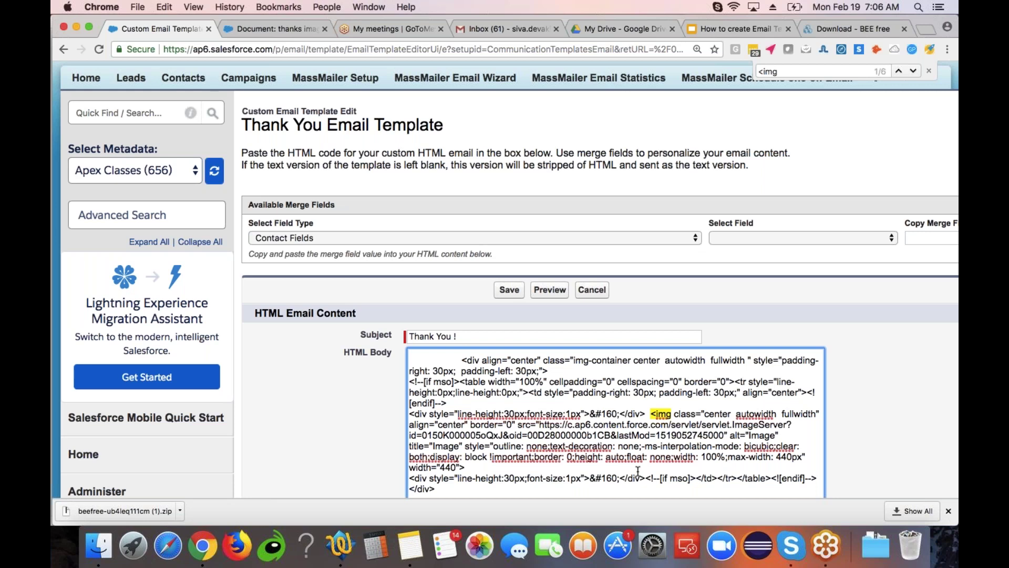
{"action": "left_click", "coordinate": [509, 292]}
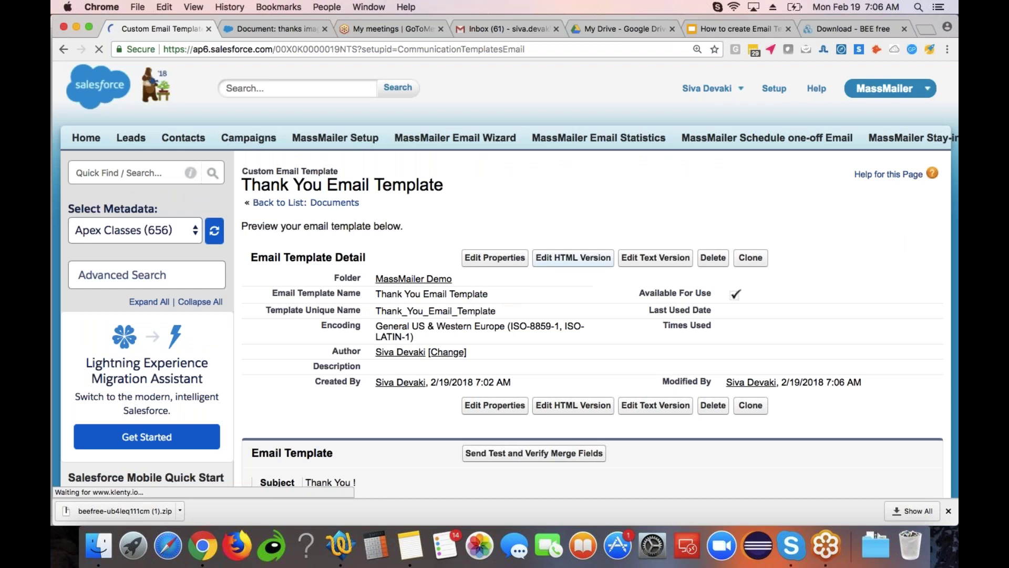
Step: Reopen the HTML version for editing and select the images/symbol.png path in the first <img tag
{"action": "scroll", "coordinate": [573, 237], "scroll_direction": "down", "scroll_amount": 1}
{"action": "left_click", "coordinate": [574, 234]}
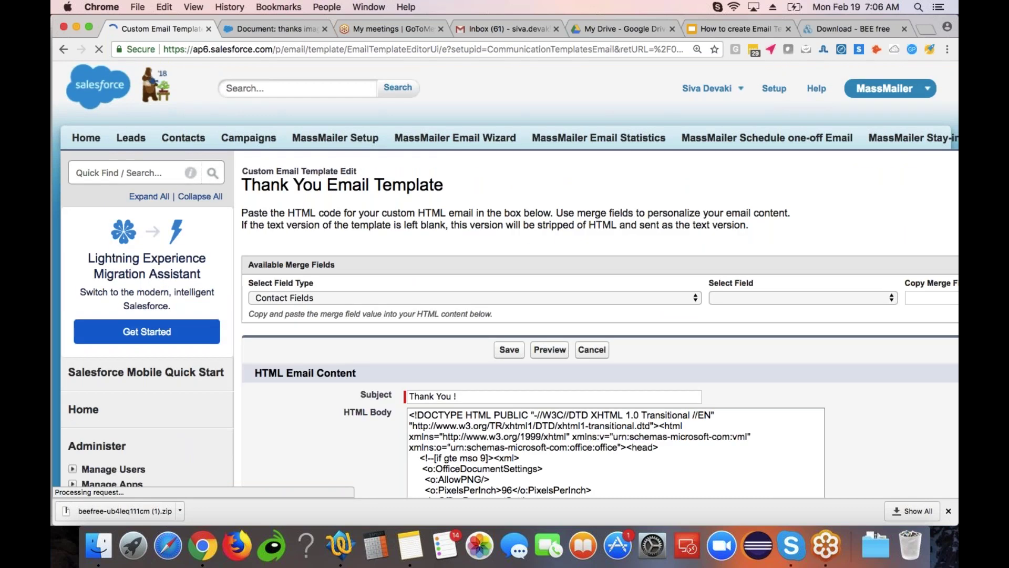
{"action": "scroll", "coordinate": [671, 357], "scroll_direction": "down", "scroll_amount": 3}
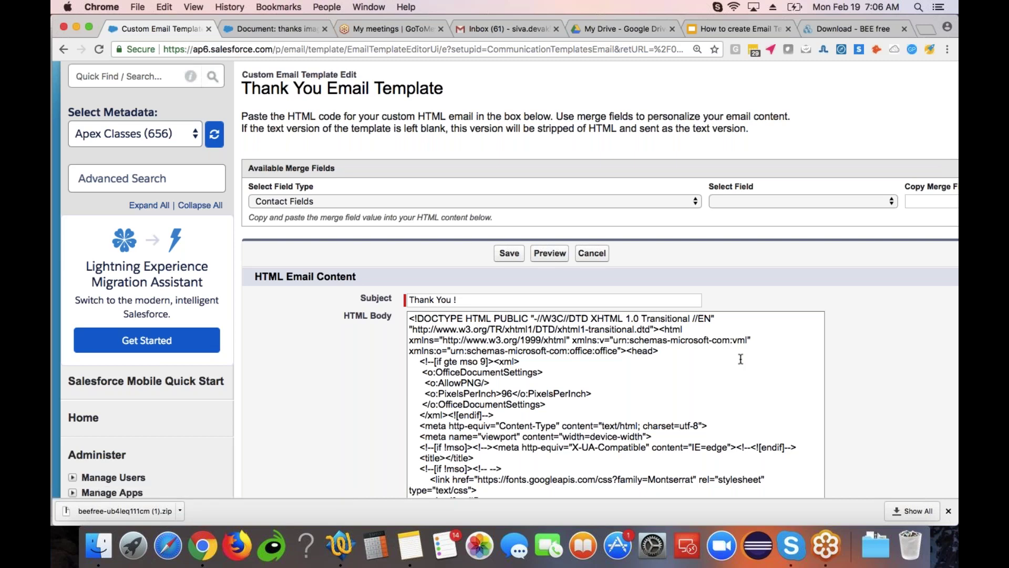
{"action": "key", "text": "super+f"}
{"action": "key", "text": "Return"}
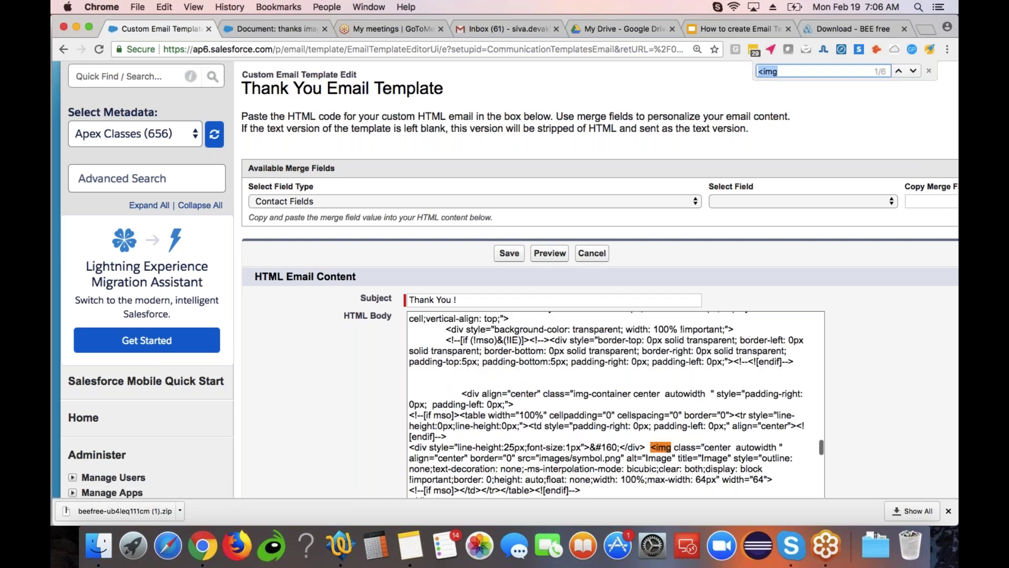
{"action": "scroll", "coordinate": [773, 372], "scroll_direction": "down", "scroll_amount": 5}
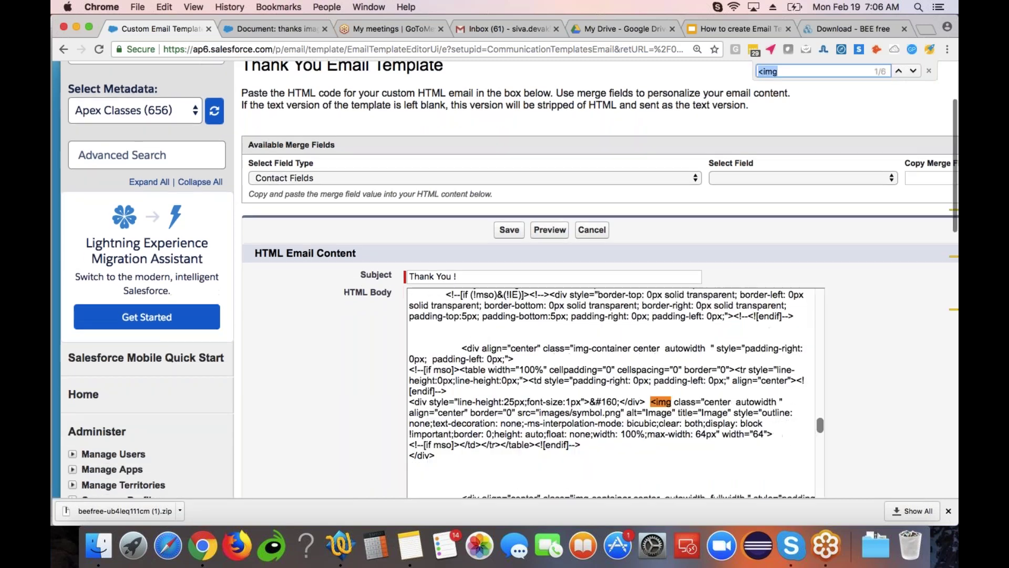
{"action": "scroll", "coordinate": [773, 371], "scroll_direction": "down", "scroll_amount": 2}
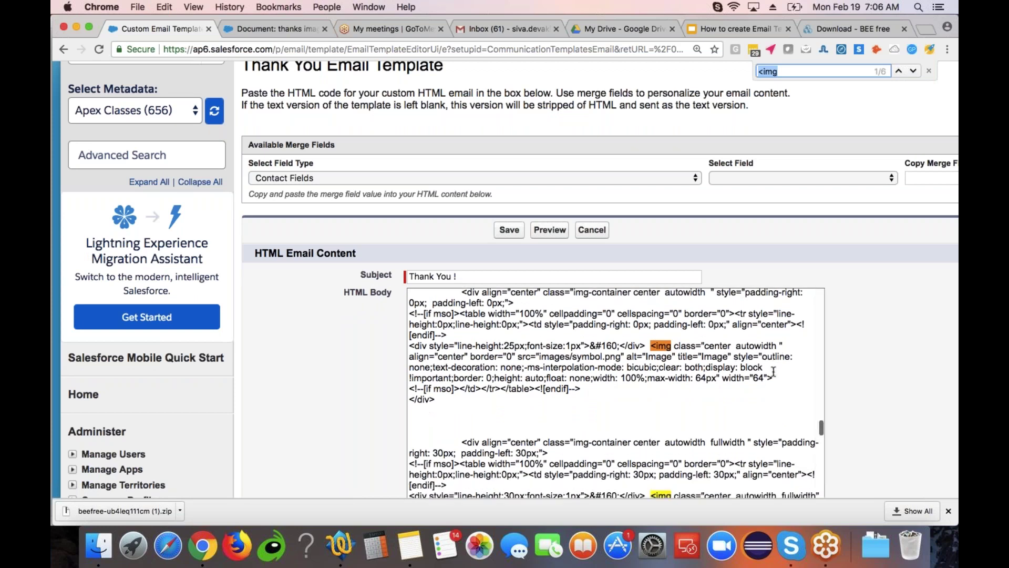
{"action": "left_click", "coordinate": [620, 356]}
{"action": "key", "text": "shift+Left"}
{"action": "key", "text": "shift+Left"}
{"action": "key", "text": "shift+Left"}
{"action": "key", "text": "shift+Left"}
{"action": "key", "text": "shift+Left"}
{"action": "key", "text": "shift+Left"}
{"action": "key", "text": "shift+Left"}
{"action": "key", "text": "shift+Left"}
{"action": "key", "text": "shift+Left"}
{"action": "key", "text": "shift+Left"}
{"action": "key", "text": "shift+Left"}
{"action": "key", "text": "shift+Left"}
{"action": "key", "text": "shift+Left"}
{"action": "key", "text": "shift+Left"}
{"action": "key", "text": "shift+Left"}
{"action": "key", "text": "shift+Left"}
{"action": "key", "text": "shift+Left"}
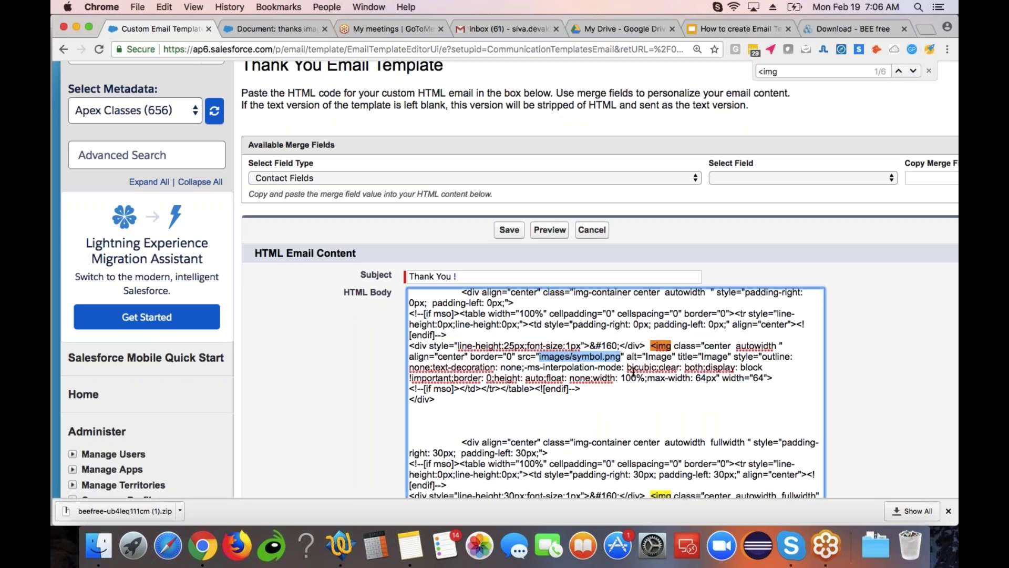
{"action": "key", "text": "super+Tab"}
{"action": "key", "text": "super+Tab"}
{"action": "key", "text": "super+Tab"}
{"action": "key", "text": "super+Tab"}
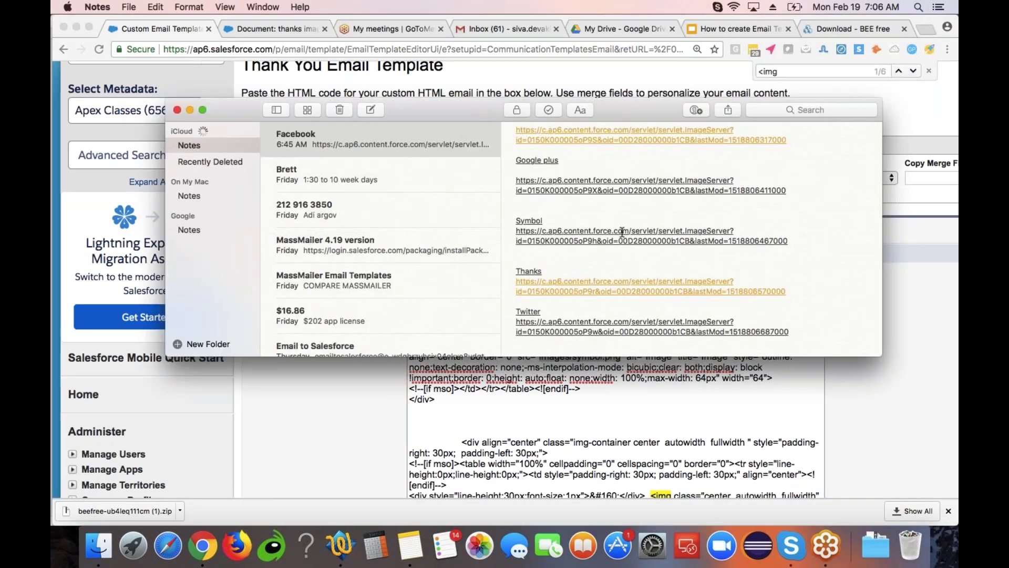
Step: Paste the hosted Symbol URL from Notes over images/symbol.png and move on to the gift image tag
{"action": "left_click", "coordinate": [641, 221]}
{"action": "triple_click", "coordinate": [641, 221]}
{"action": "key", "text": "super+c"}
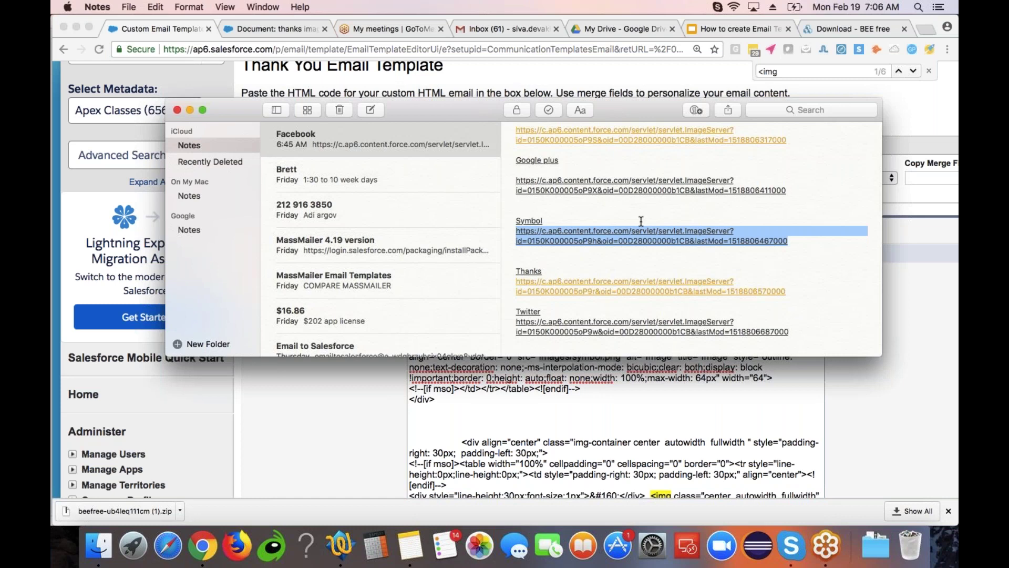
{"action": "key", "text": "super+Tab"}
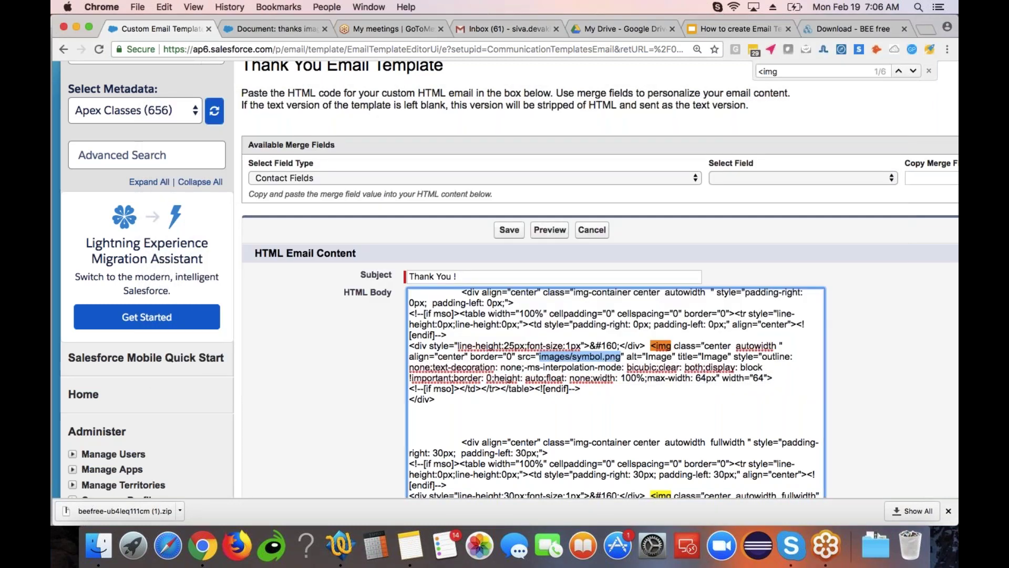
{"action": "key", "text": "super+v"}
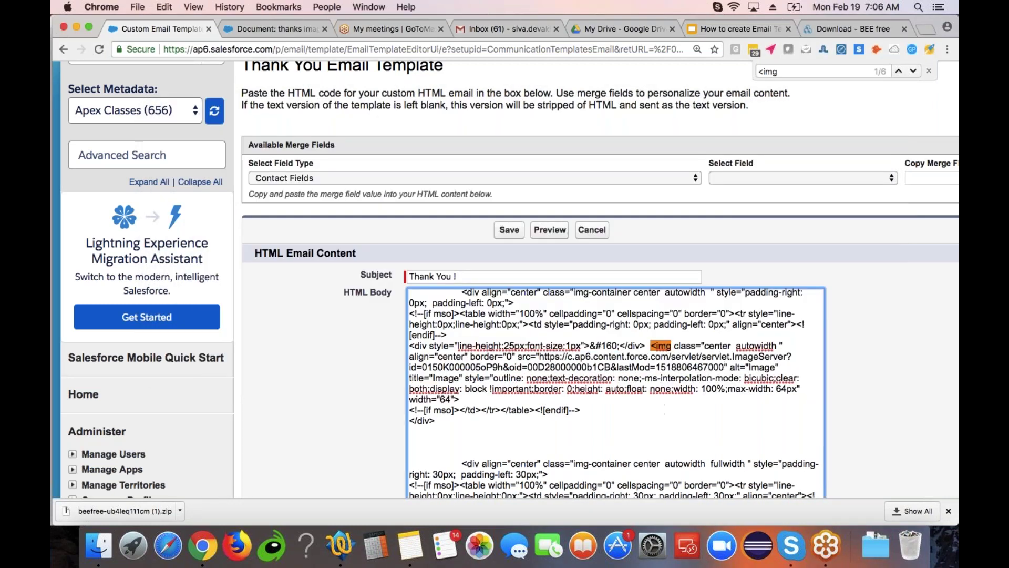
{"action": "left_click", "coordinate": [804, 71]}
{"action": "key", "text": "Return"}
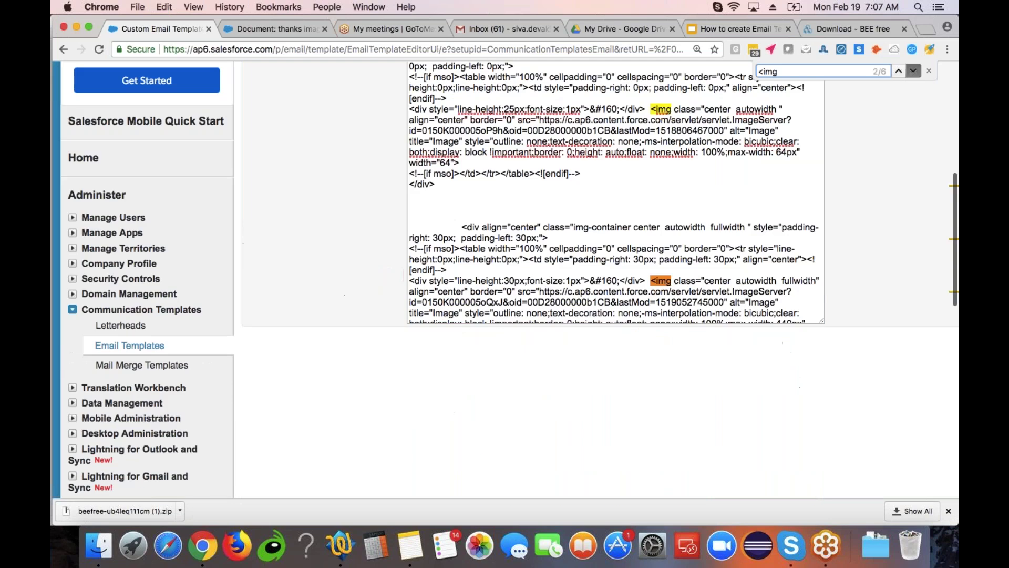
{"action": "left_click", "coordinate": [638, 145]}
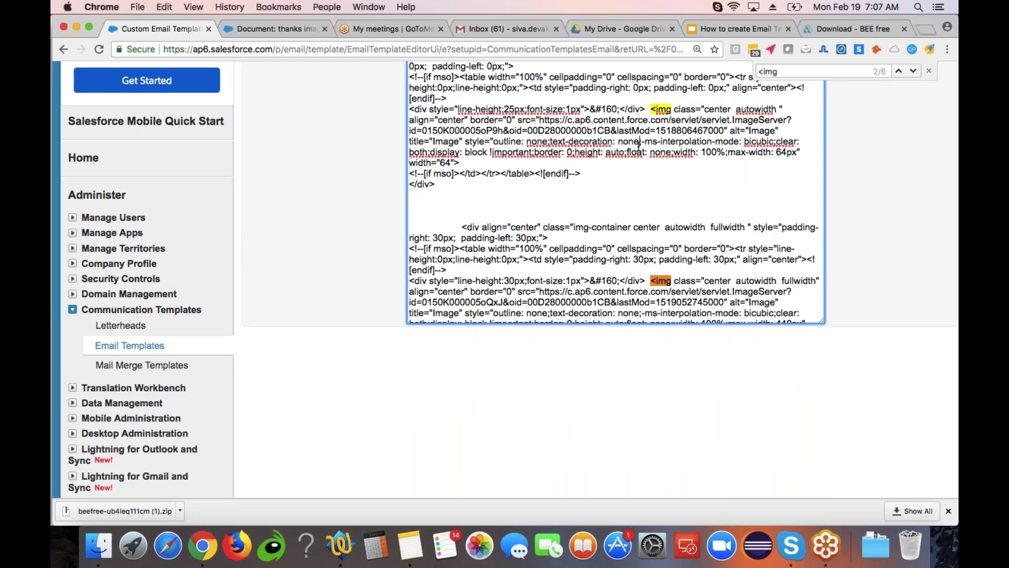
{"action": "key", "text": "super+f"}
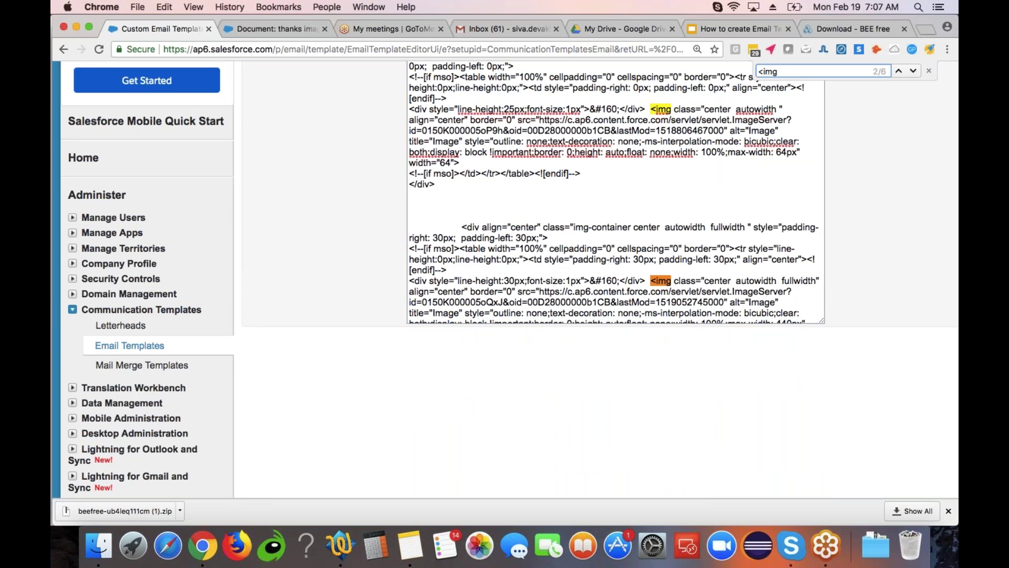
{"action": "key", "text": "Return"}
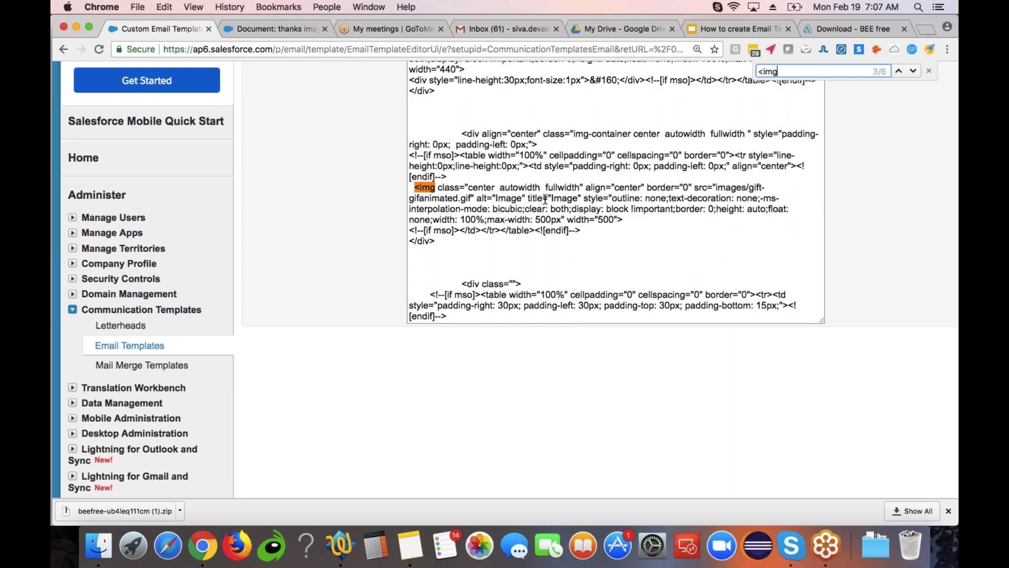
Step: Replace images/gift-gifanimated.gif with the hosted Gift URL copied from Notes
{"action": "left_click", "coordinate": [446, 200]}
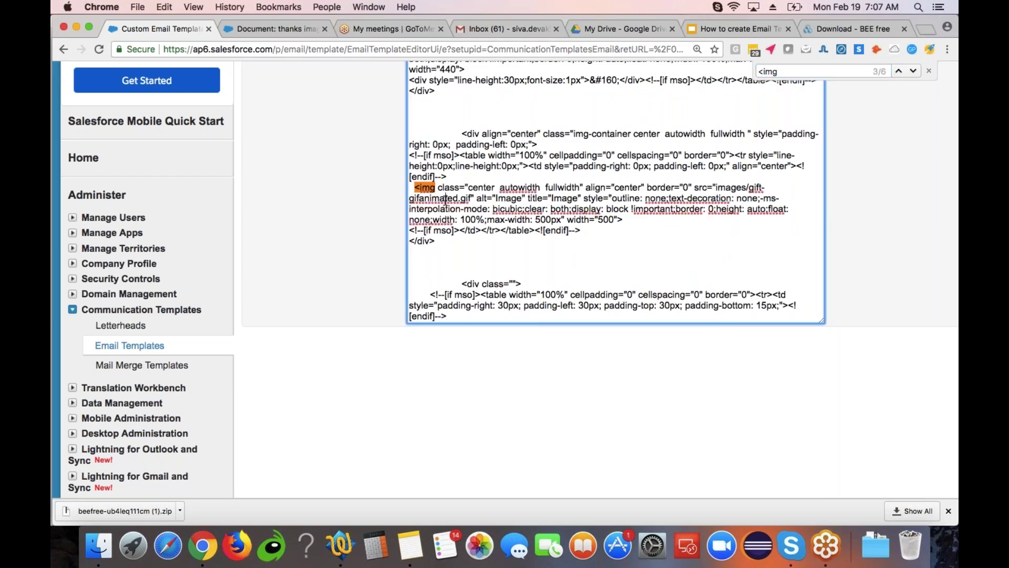
{"action": "key", "text": "super+Tab"}
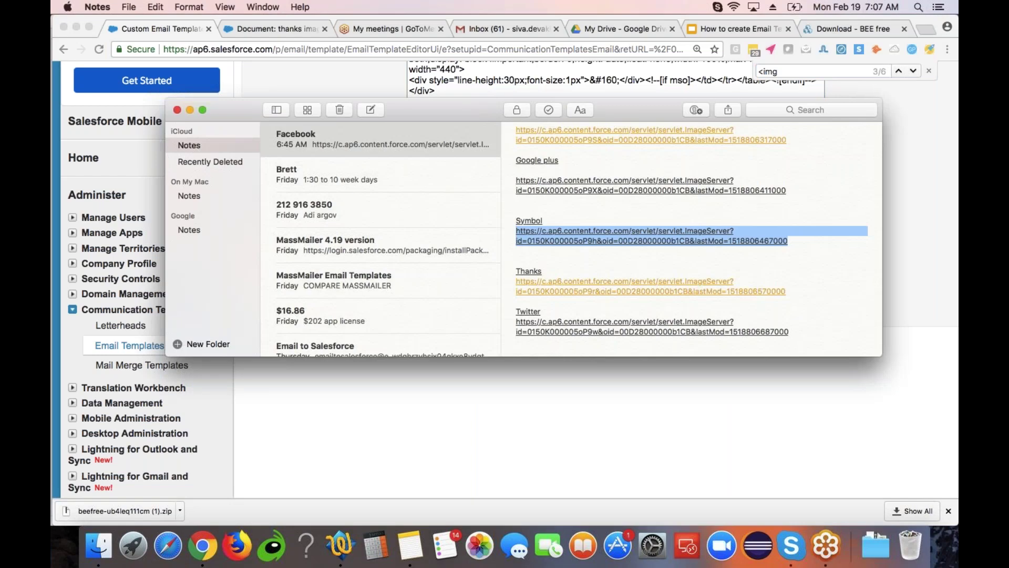
{"action": "scroll", "coordinate": [573, 179], "scroll_direction": "up", "scroll_amount": 4}
{"action": "left_click", "coordinate": [558, 193]}
{"action": "key", "text": "Down"}
{"action": "key", "text": "shift+Down"}
{"action": "key", "text": "shift+Down"}
{"action": "key", "text": "shift+Left"}
{"action": "key", "text": "super+c"}
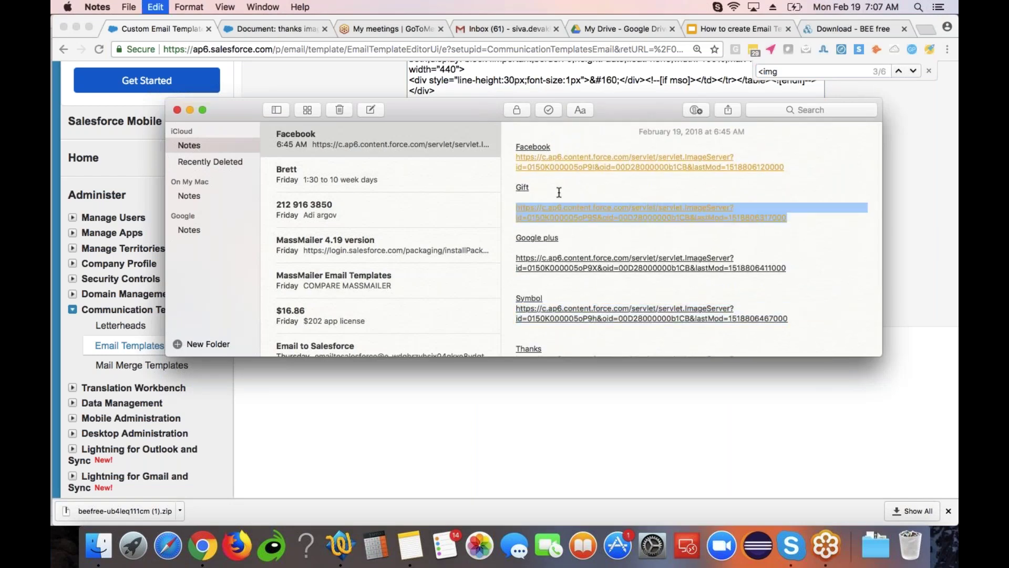
{"action": "key", "text": "super+Tab"}
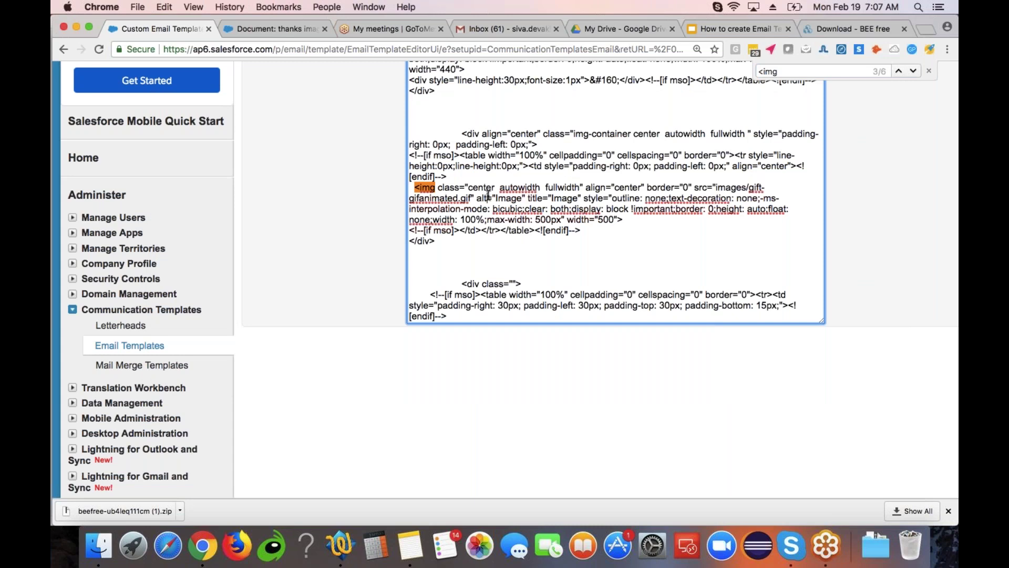
{"action": "key", "text": "shift+Left"}
{"action": "key", "text": "shift+Left"}
{"action": "key", "text": "shift+Left"}
{"action": "key", "text": "shift+Left"}
{"action": "key", "text": "shift+Left"}
{"action": "key", "text": "shift+Left"}
{"action": "key", "text": "shift+Left"}
{"action": "key", "text": "shift+Left"}
{"action": "key", "text": "shift+Left"}
{"action": "key", "text": "shift+Left"}
{"action": "key", "text": "shift+Left"}
{"action": "key", "text": "shift+Left"}
{"action": "key", "text": "shift+Left"}
{"action": "key", "text": "shift+Left"}
{"action": "key", "text": "shift+Left"}
{"action": "key", "text": "shift+Left"}
{"action": "key", "text": "shift+Left"}
{"action": "key", "text": "shift+Left"}
{"action": "key", "text": "shift+Left"}
{"action": "key", "text": "shift+Left"}
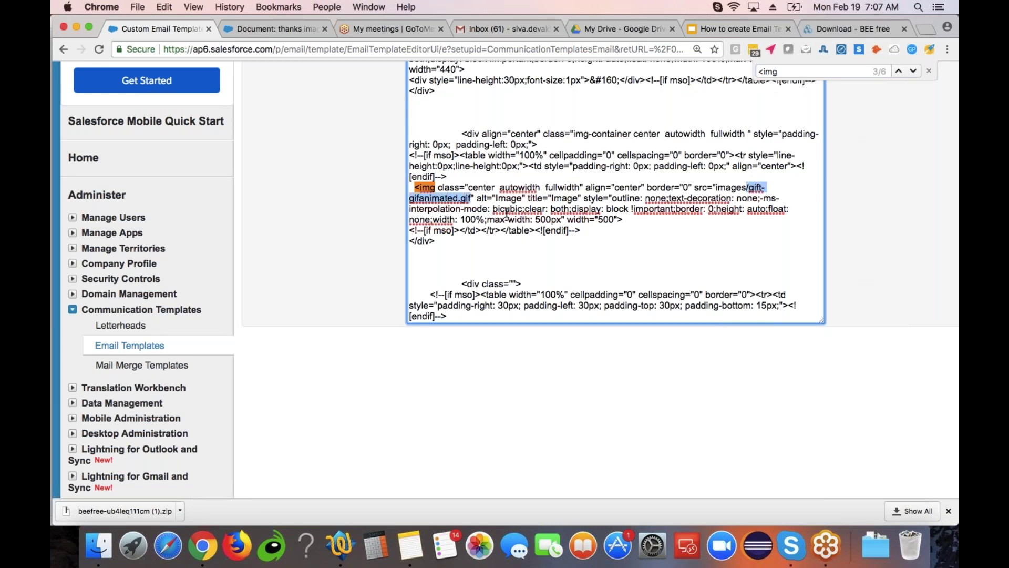
{"action": "key", "text": "shift+Left"}
{"action": "key", "text": "shift+Left"}
{"action": "key", "text": "shift+Left"}
{"action": "key", "text": "shift+Left"}
{"action": "key", "text": "shift+Left"}
{"action": "key", "text": "shift+Left"}
{"action": "key", "text": "shift+Left"}
{"action": "key", "text": "super+v"}
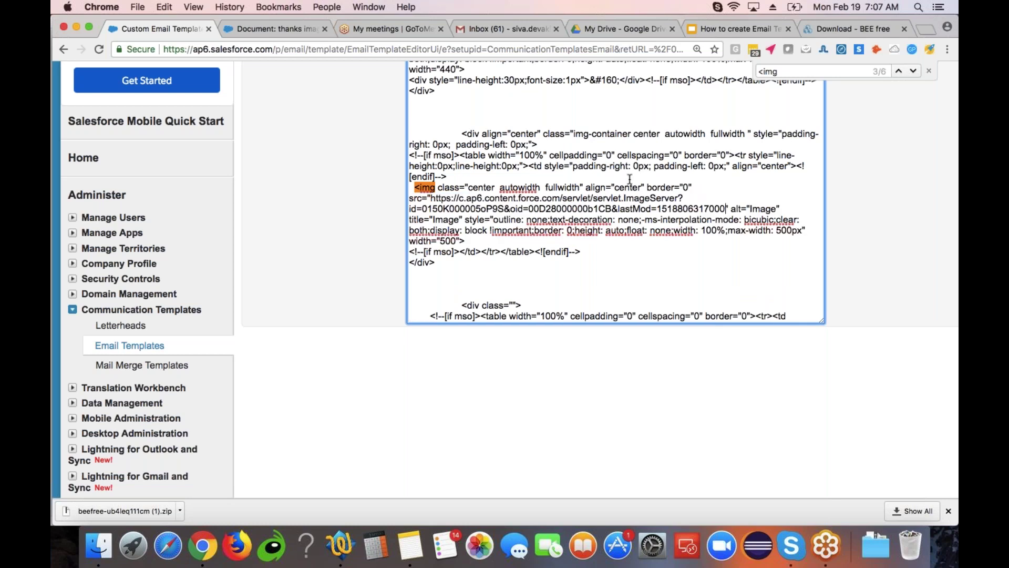
{"action": "left_click", "coordinate": [777, 71]}
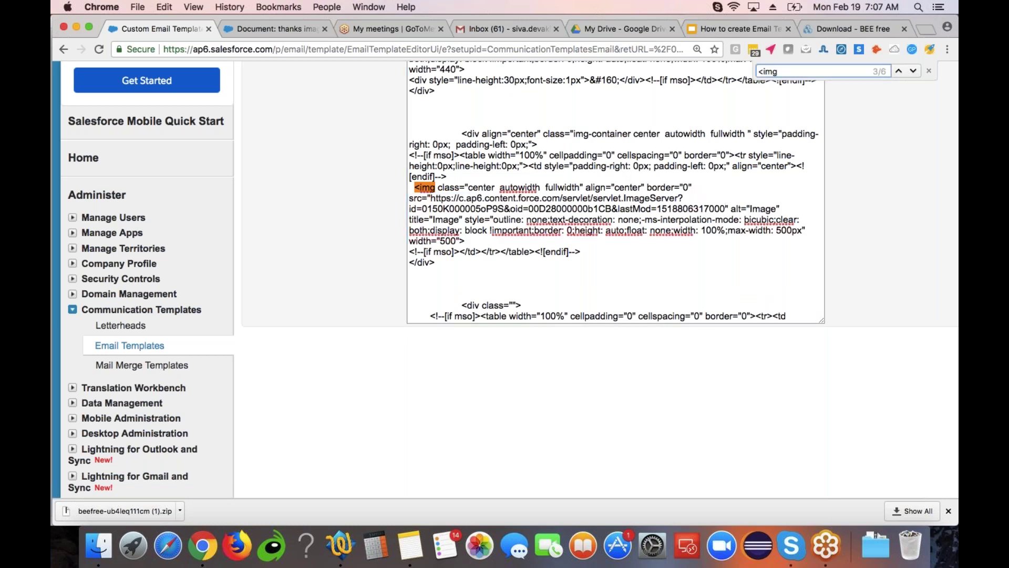
{"action": "key", "text": "Return"}
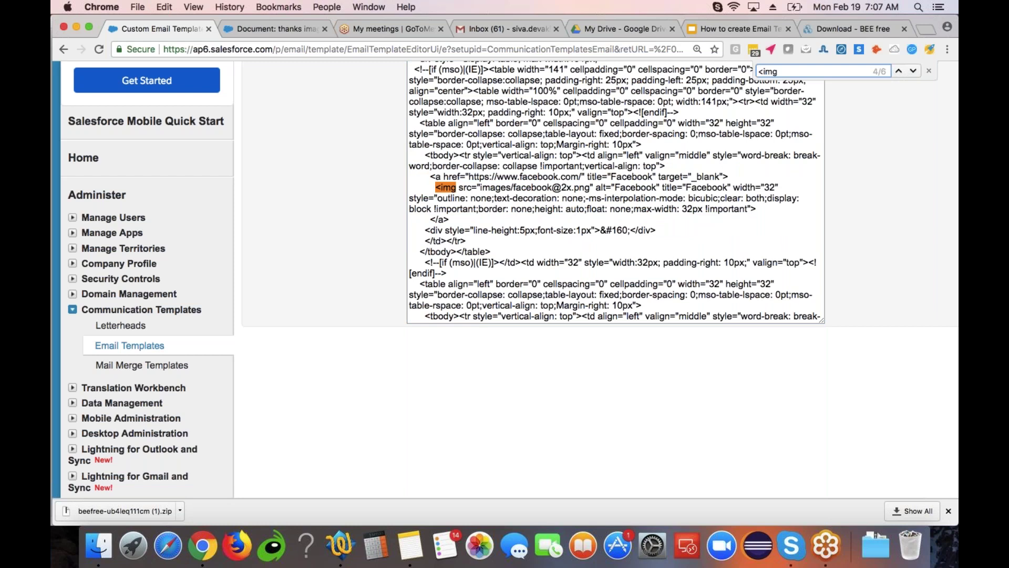
{"action": "key", "text": "super+Tab"}
{"action": "scroll", "coordinate": [626, 270], "scroll_direction": "down", "scroll_amount": 5}
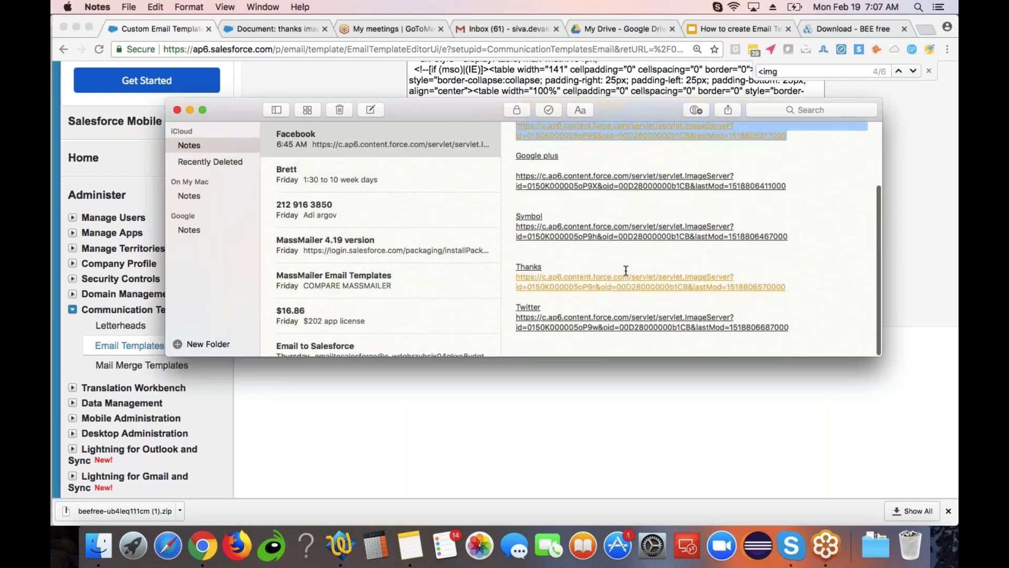
{"action": "scroll", "coordinate": [620, 247], "scroll_direction": "up", "scroll_amount": 3}
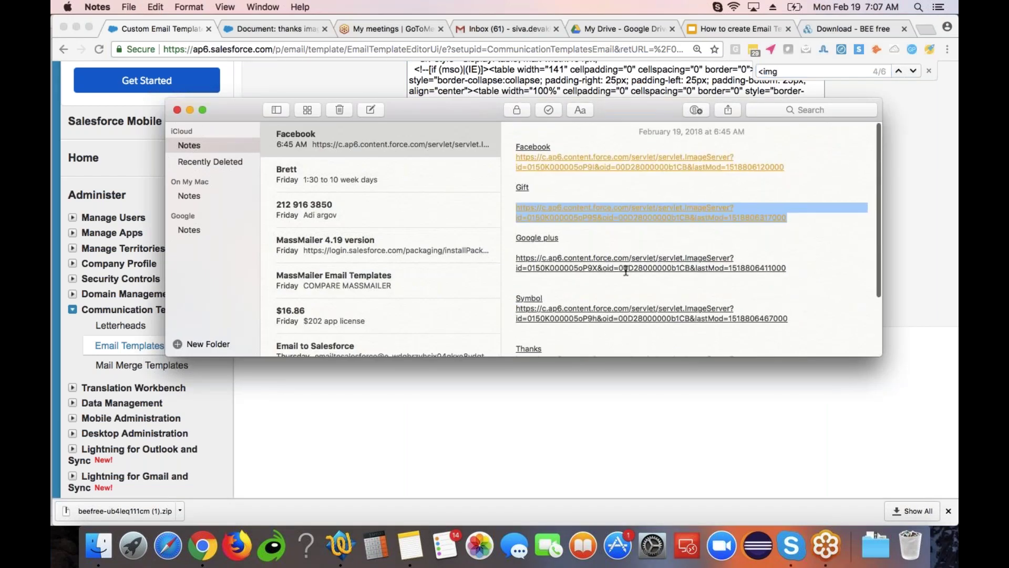
{"action": "left_click", "coordinate": [613, 141]}
{"action": "key", "text": "Down"}
{"action": "key", "text": "shift+Down"}
{"action": "key", "text": "shift+Down"}
{"action": "key", "text": "shift+Left"}
{"action": "key", "text": "super+c"}
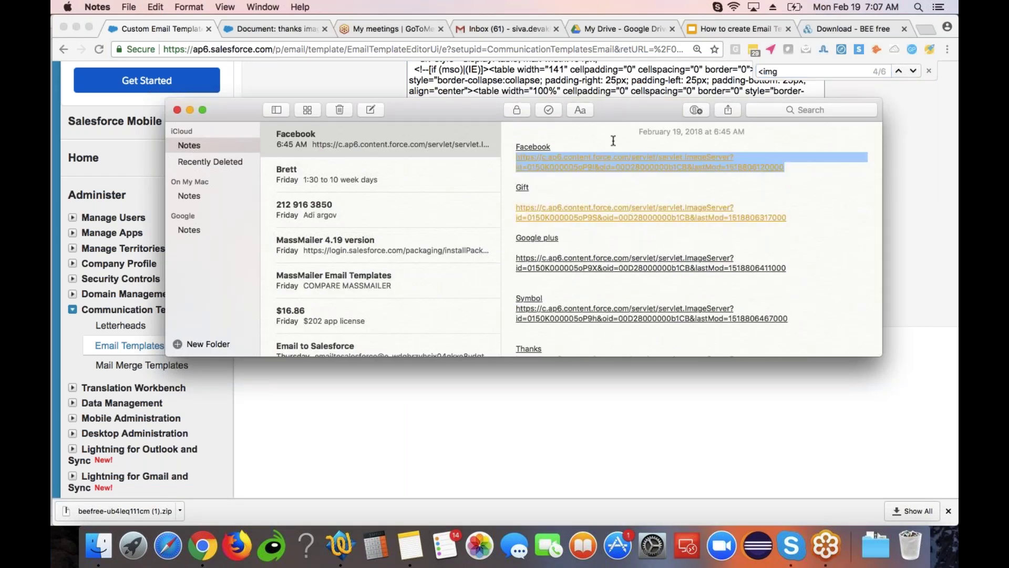
{"action": "key", "text": "super+Tab"}
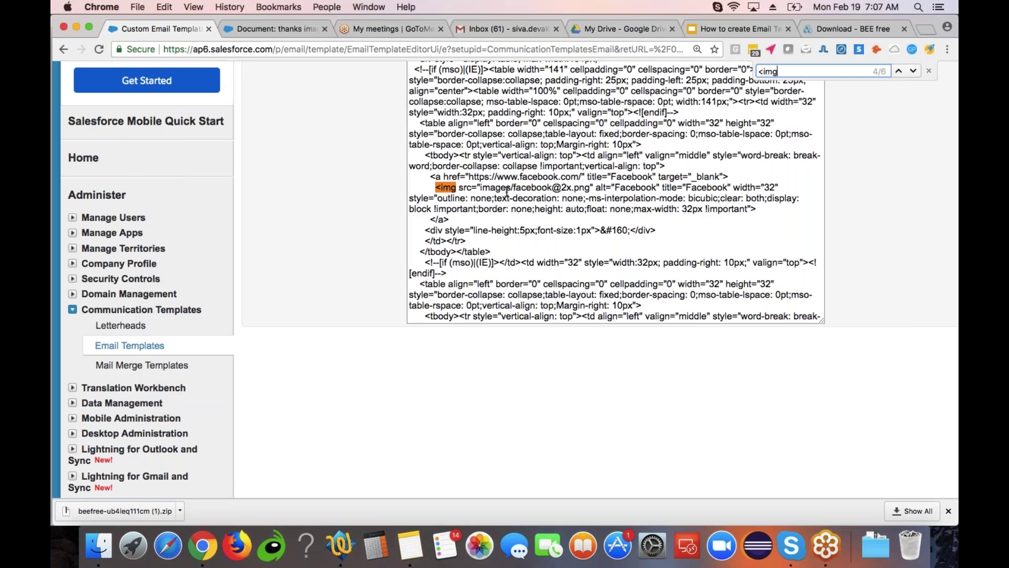
{"action": "left_click", "coordinate": [481, 188]}
{"action": "key", "text": "shift+Right"}
{"action": "key", "text": "shift+Right"}
{"action": "key", "text": "shift+Right"}
{"action": "key", "text": "shift+Right"}
{"action": "key", "text": "shift+Right"}
{"action": "key", "text": "shift+Right"}
{"action": "key", "text": "shift+Right"}
{"action": "key", "text": "shift+Right"}
{"action": "key", "text": "shift+Right"}
{"action": "key", "text": "shift+Right"}
{"action": "key", "text": "shift+Right"}
{"action": "key", "text": "shift+Right"}
{"action": "key", "text": "shift+Right"}
{"action": "key", "text": "shift+Right"}
{"action": "key", "text": "shift+Right"}
{"action": "key", "text": "shift+Right"}
{"action": "key", "text": "shift+Right"}
{"action": "key", "text": "shift+Right"}
{"action": "key", "text": "shift+Right"}
{"action": "key", "text": "shift+Right"}
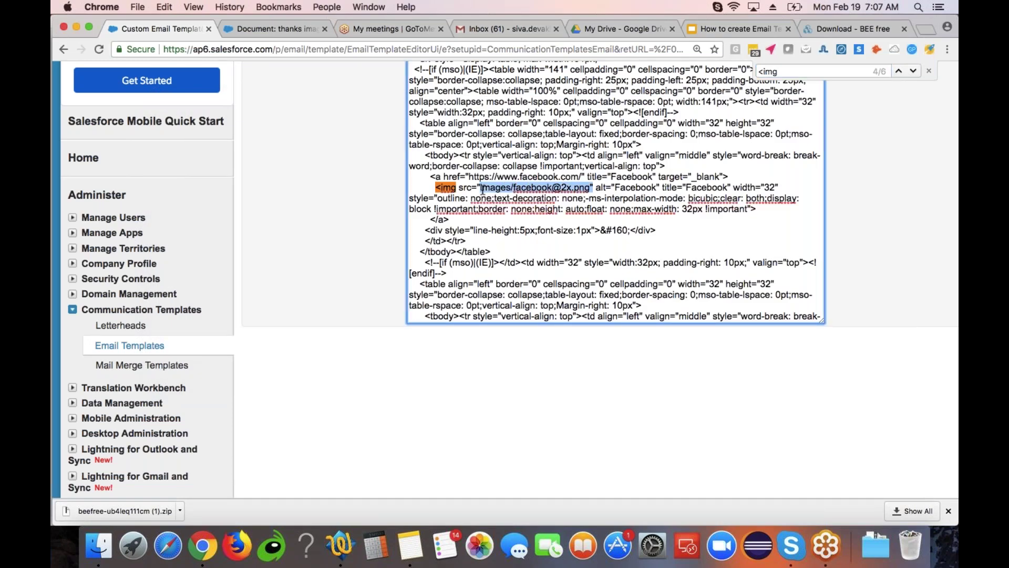
{"action": "key", "text": "super+v"}
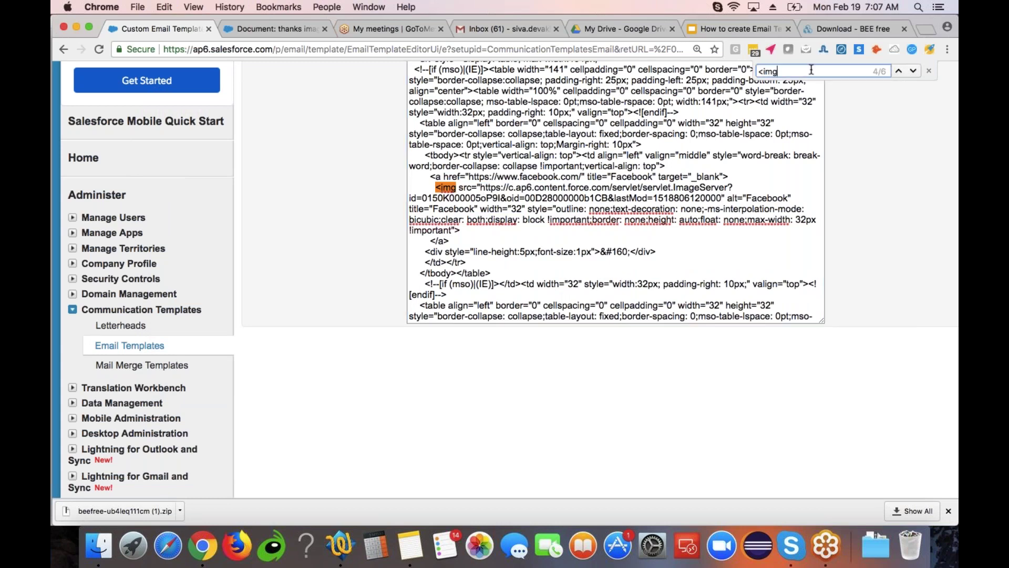
Step: Replace the Twitter image's relative path with its hosted ImageServer URL
{"action": "left_click", "coordinate": [913, 70]}
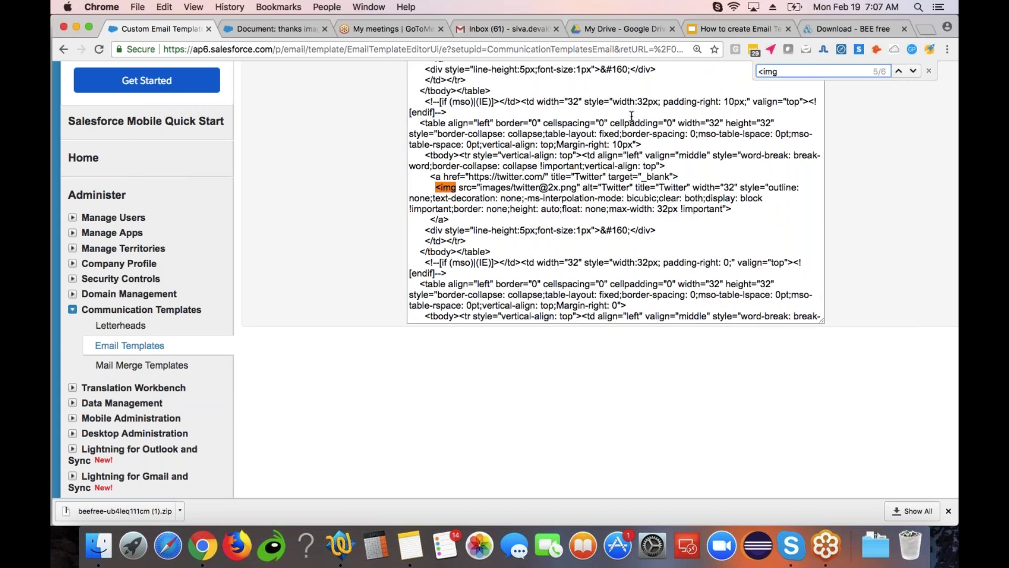
{"action": "key", "text": "super+Tab"}
{"action": "scroll", "coordinate": [544, 247], "scroll_direction": "down", "scroll_amount": 5}
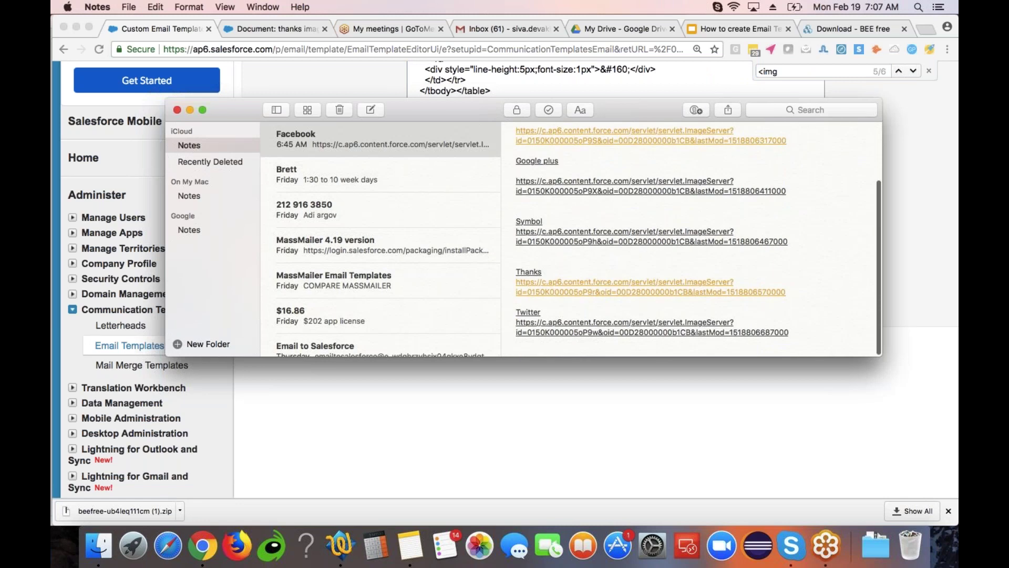
{"action": "left_click", "coordinate": [540, 321]}
{"action": "left_click", "coordinate": [561, 314]}
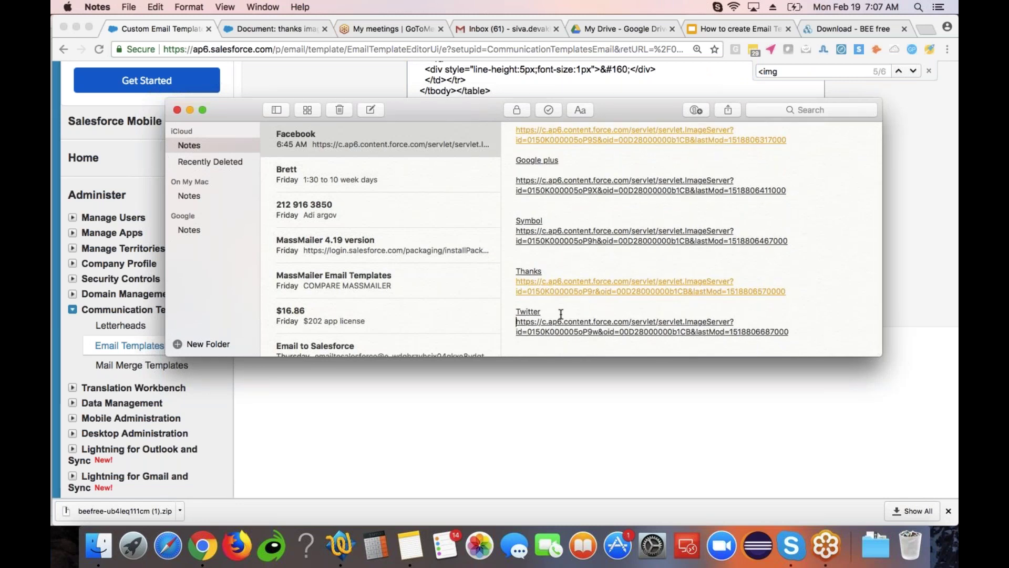
{"action": "triple_click", "coordinate": [561, 314]}
{"action": "key", "text": "super+c"}
{"action": "key", "text": "super+Tab"}
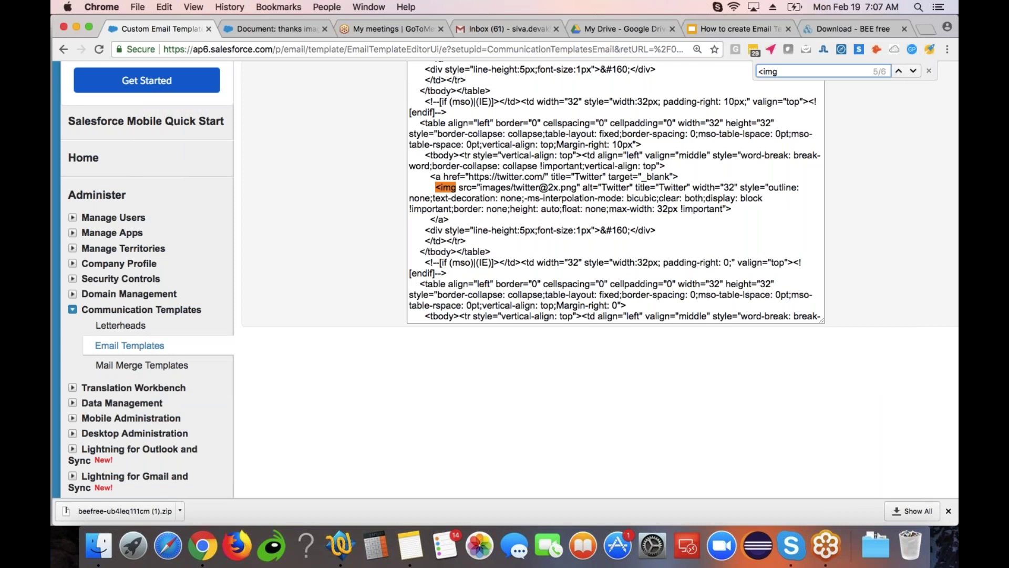
{"action": "left_click", "coordinate": [484, 190]}
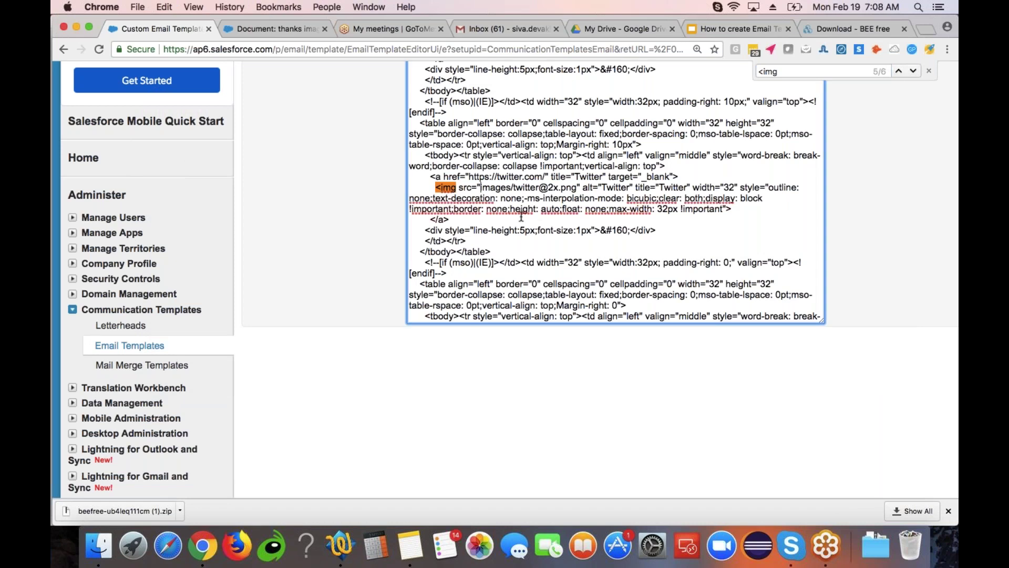
{"action": "left_click", "coordinate": [577, 187], "text": "shift"}
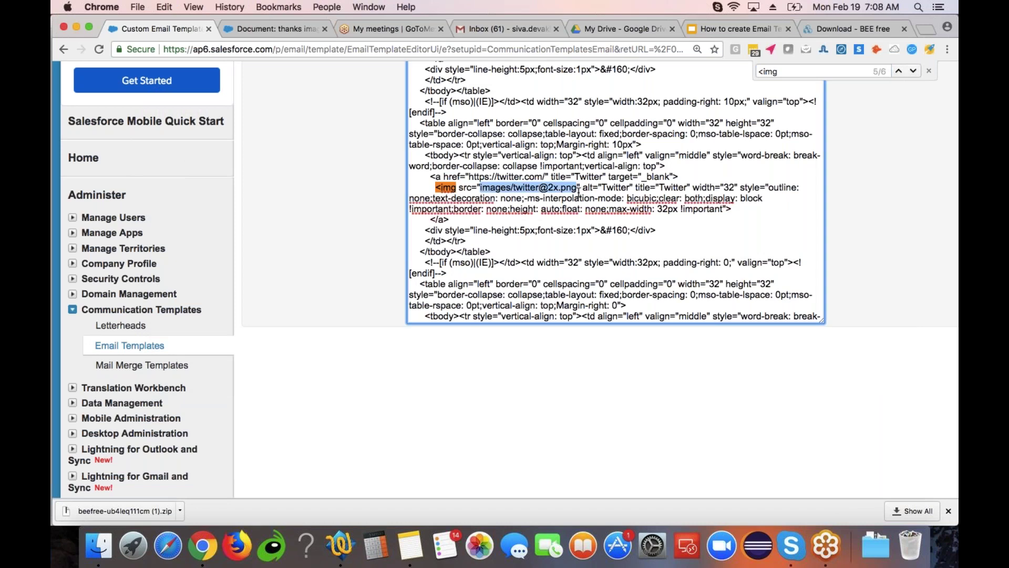
{"action": "key", "text": "super+v"}
{"action": "scroll", "coordinate": [642, 301], "scroll_direction": "down", "scroll_amount": 3}
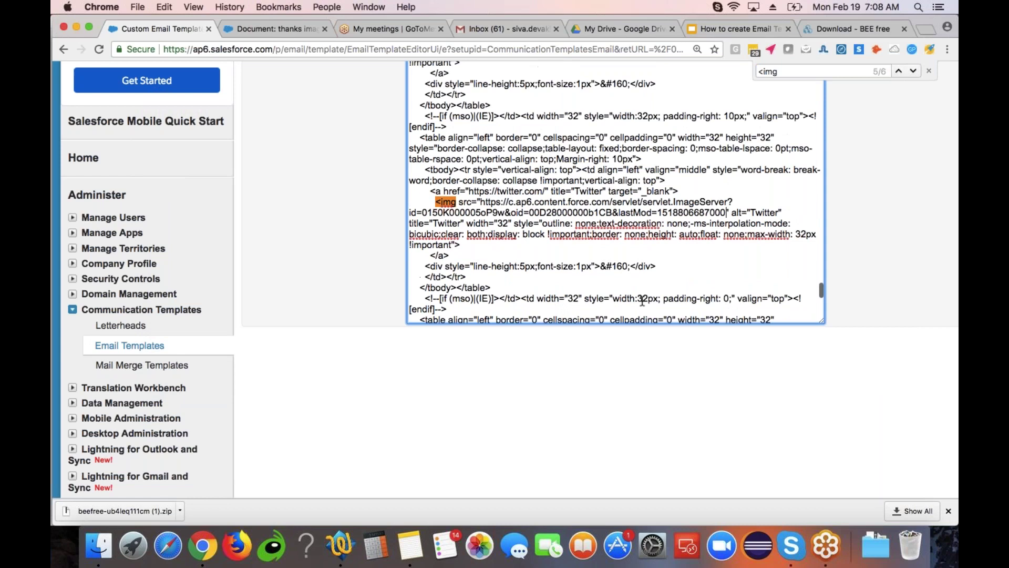
{"action": "key", "text": "super+Tab"}
{"action": "key", "text": "super+Tab"}
{"action": "key", "text": "Return"}
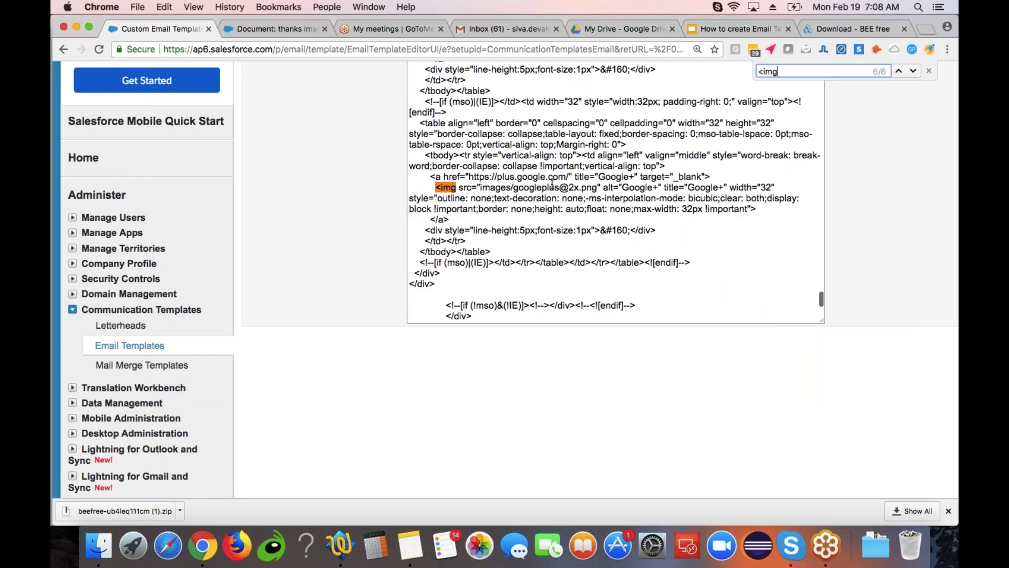
{"action": "key", "text": "super+Tab"}
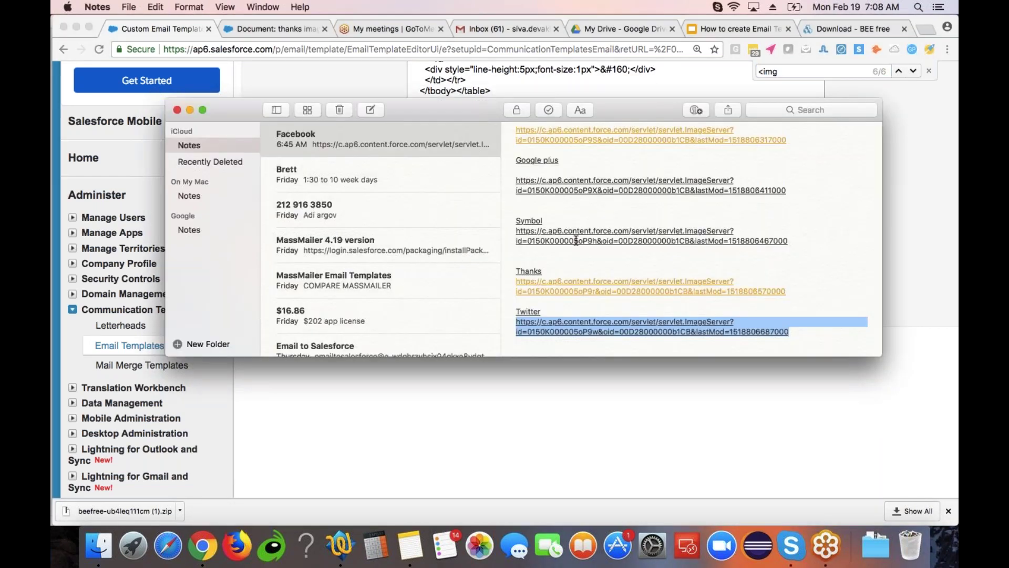
{"action": "scroll", "coordinate": [576, 241], "scroll_direction": "up", "scroll_amount": 2}
{"action": "left_click", "coordinate": [579, 209]}
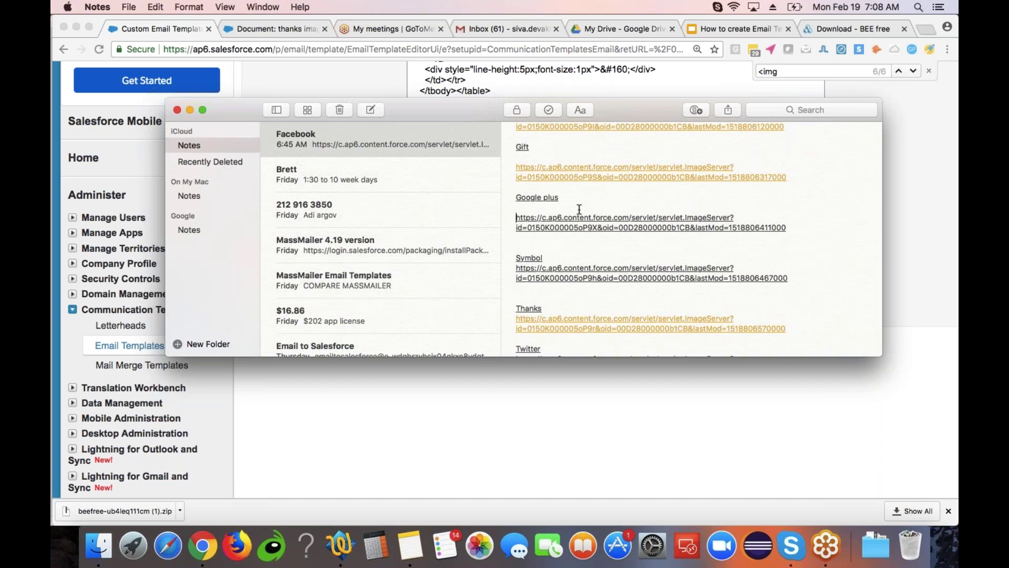
{"action": "key", "text": "shift+Down"}
{"action": "key", "text": "shift+Down"}
{"action": "key", "text": "shift+Left"}
{"action": "key", "text": "super+c"}
{"action": "key", "text": "super+Tab"}
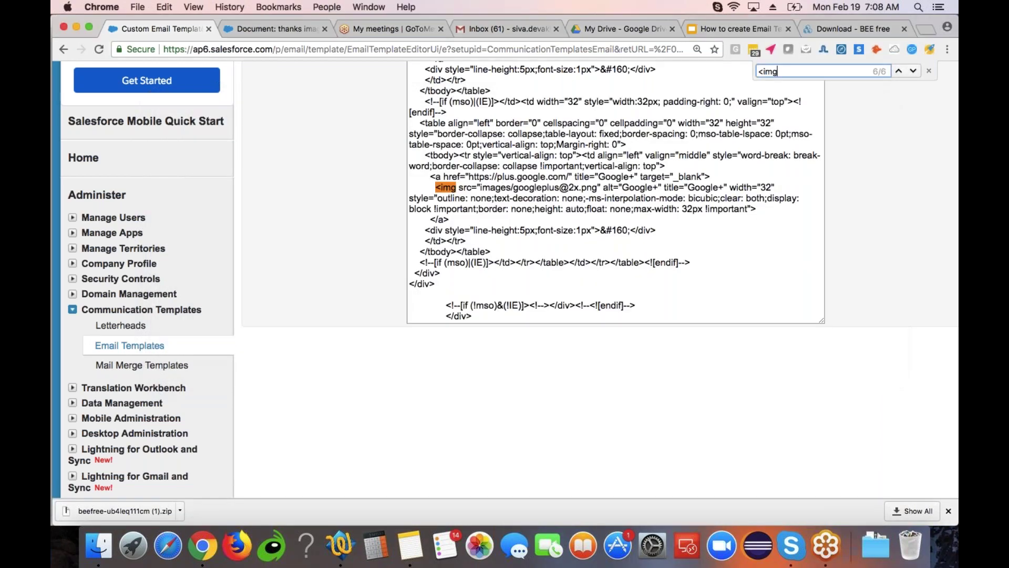
{"action": "left_click", "coordinate": [483, 187]}
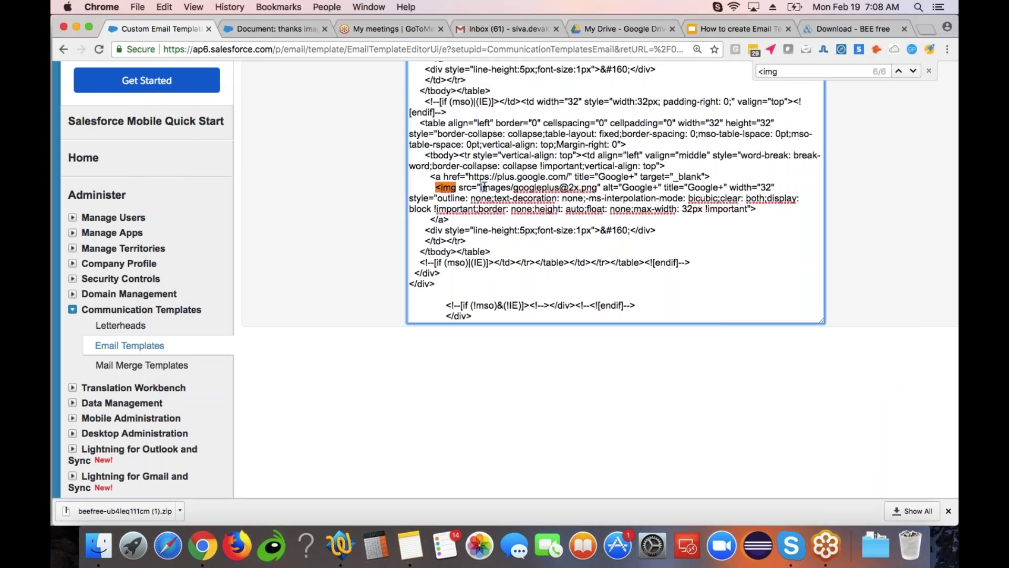
{"action": "key", "text": "shift+Right"}
{"action": "key", "text": "shift+Right"}
{"action": "key", "text": "shift+Right"}
{"action": "key", "text": "shift+Right"}
{"action": "key", "text": "shift+Right"}
{"action": "key", "text": "shift+Right"}
{"action": "key", "text": "shift+Right"}
{"action": "key", "text": "shift+Right"}
{"action": "key", "text": "shift+Right"}
{"action": "key", "text": "shift+Right"}
{"action": "key", "text": "shift+Right"}
{"action": "key", "text": "shift+Right"}
{"action": "key", "text": "shift+Right"}
{"action": "key", "text": "shift+Right"}
{"action": "key", "text": "shift+Right"}
{"action": "key", "text": "shift+Right"}
{"action": "key", "text": "shift+Right"}
{"action": "key", "text": "shift+Right"}
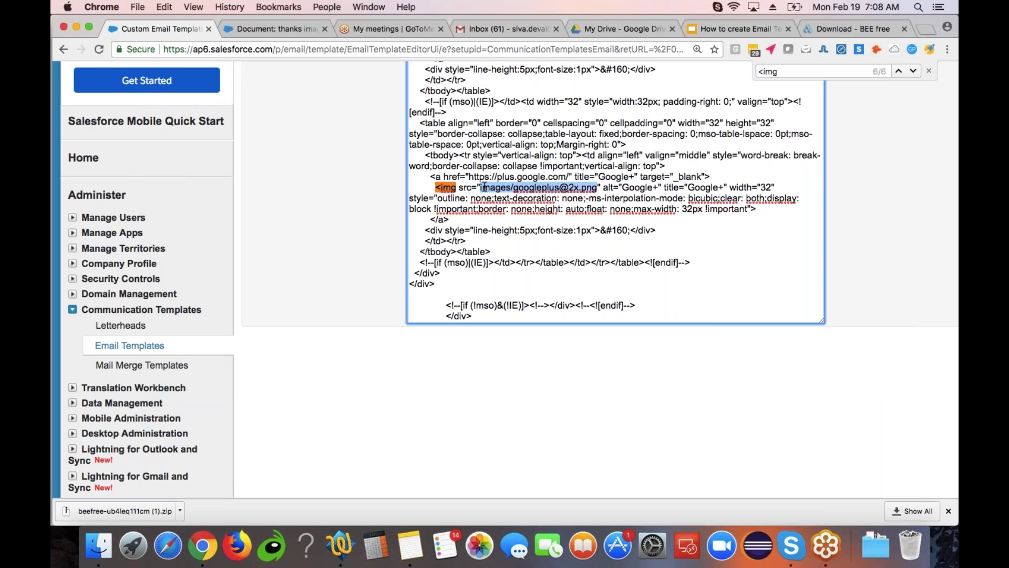
{"action": "key", "text": "super+v"}
{"action": "key", "text": "super+f"}
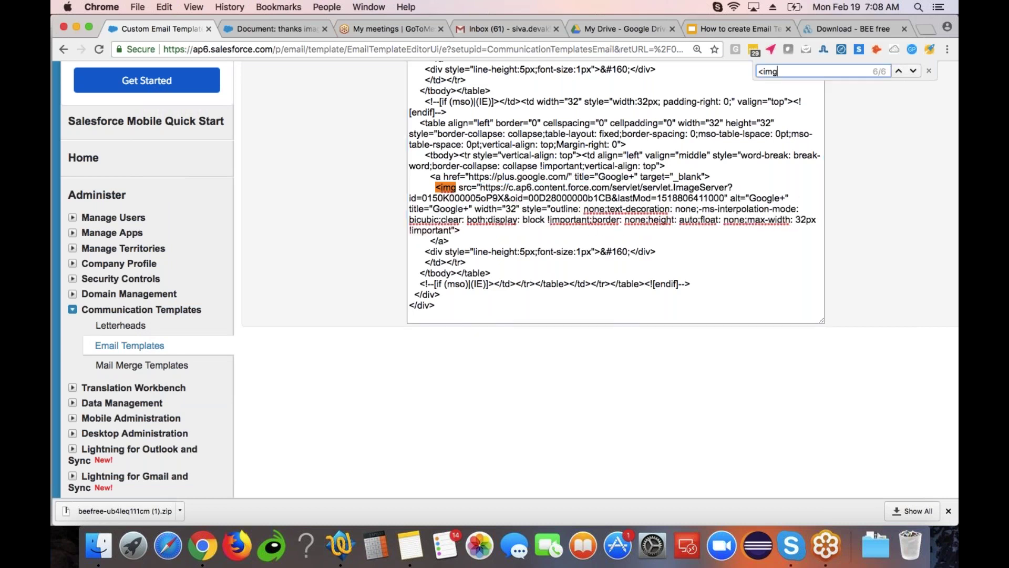
{"action": "key", "text": "Return"}
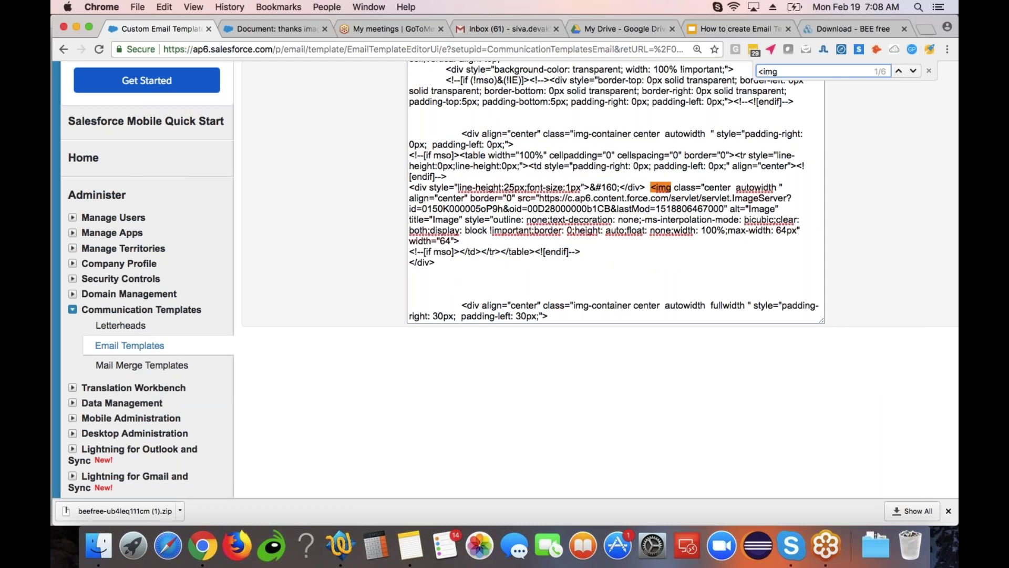
Step: Step through each <img match to verify every source now uses a hosted URL
{"action": "key", "text": "Return"}
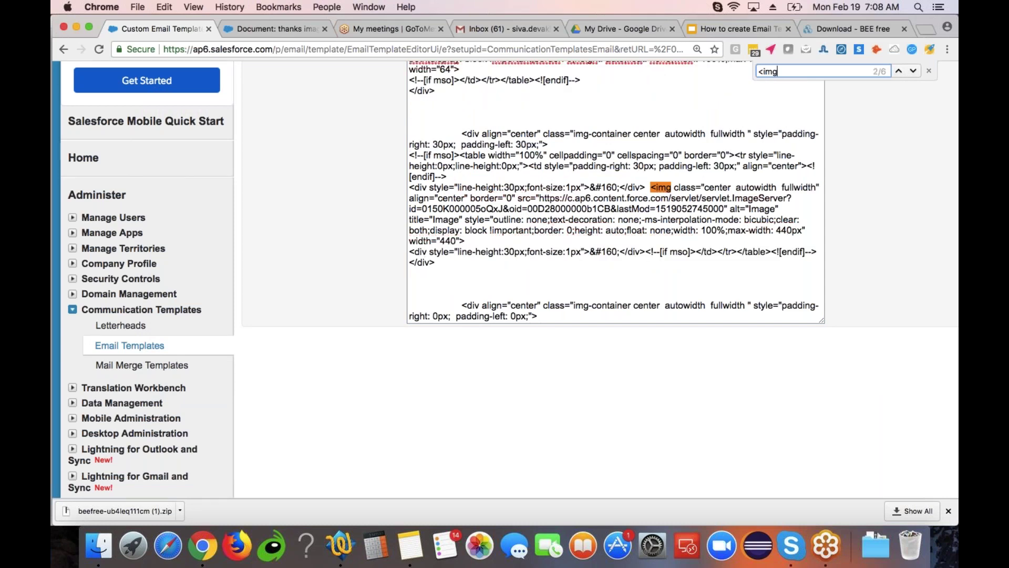
{"action": "key", "text": "Return"}
{"action": "key", "text": "Return"}
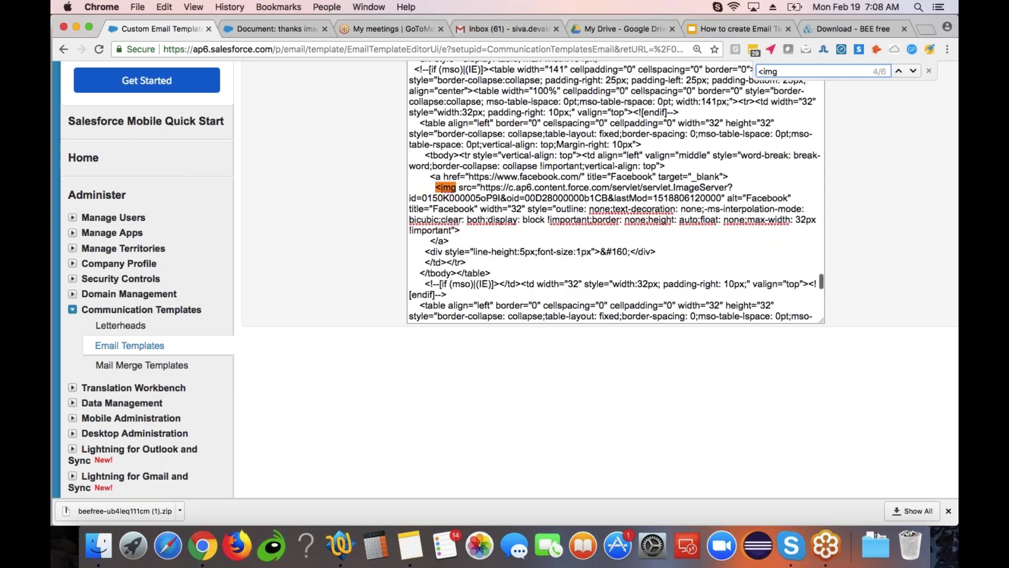
{"action": "key", "text": "Return"}
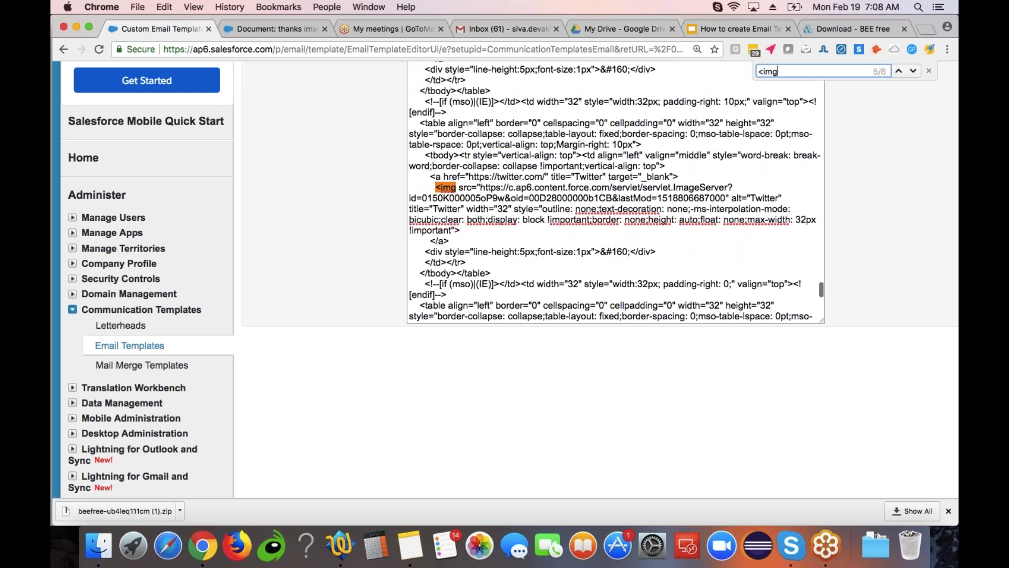
{"action": "key", "text": "Return"}
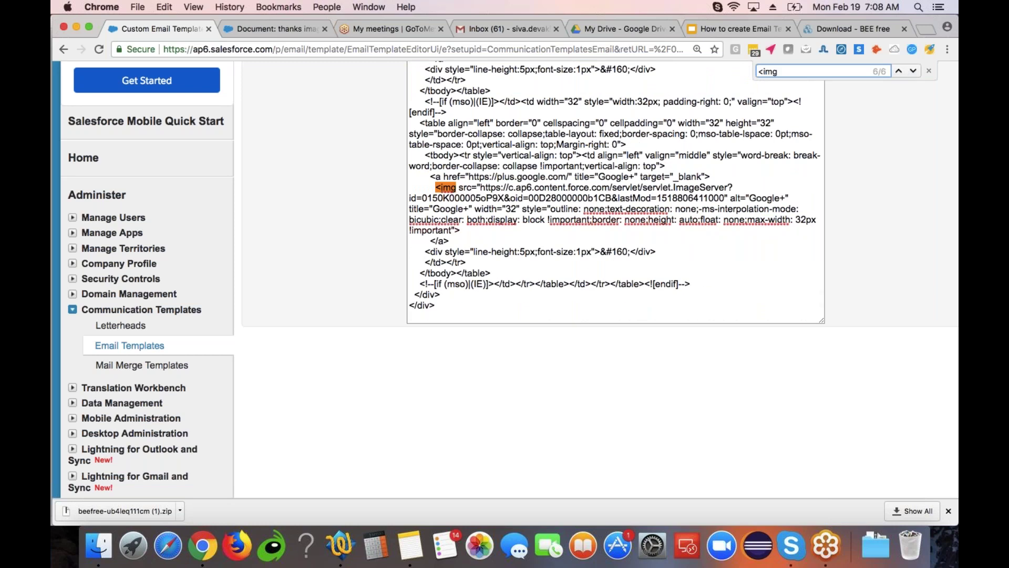
Step: Save the template and review its HTML preview with the hosted images
{"action": "scroll", "coordinate": [879, 158], "scroll_direction": "up", "scroll_amount": 10}
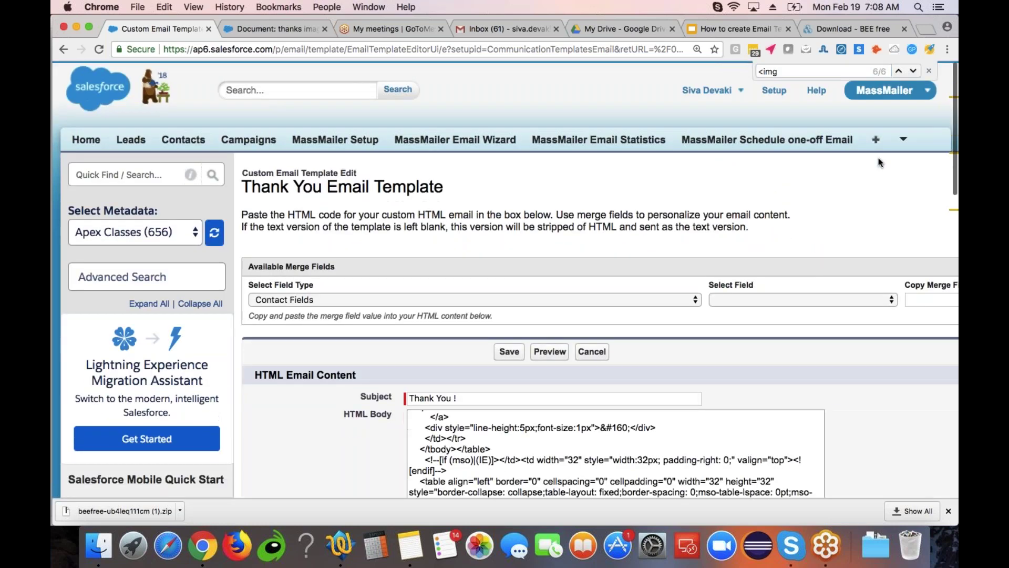
{"action": "left_click", "coordinate": [507, 350]}
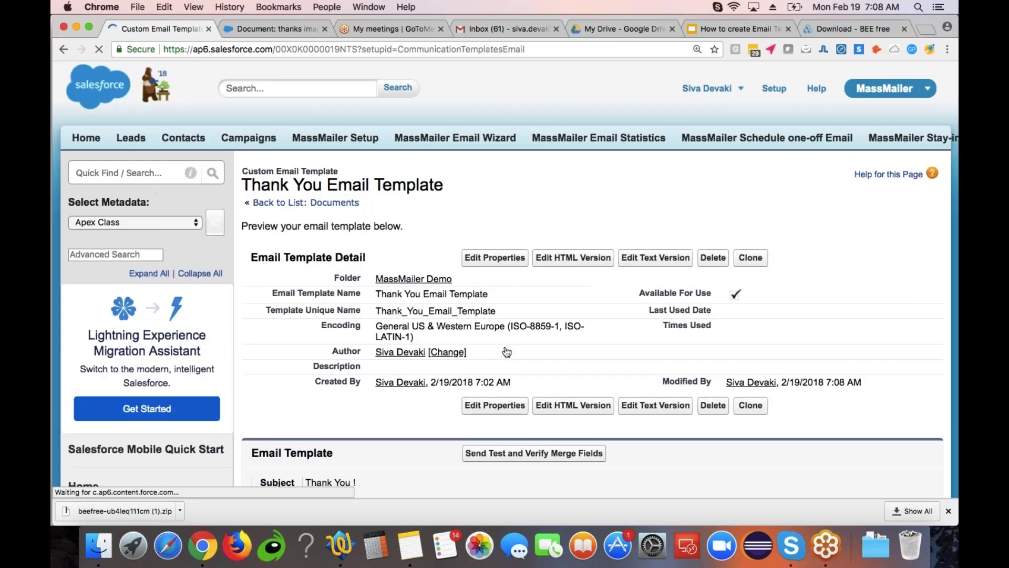
{"action": "scroll", "coordinate": [508, 351], "scroll_direction": "down", "scroll_amount": 5}
{"action": "scroll", "coordinate": [506, 351], "scroll_direction": "down", "scroll_amount": 5}
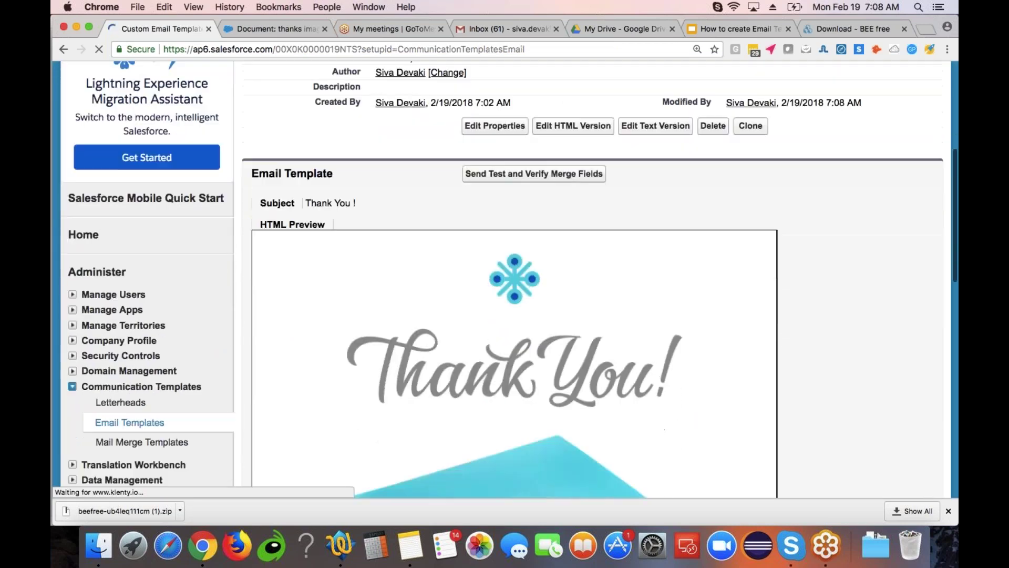
{"action": "scroll", "coordinate": [670, 215], "scroll_direction": "down", "scroll_amount": 3}
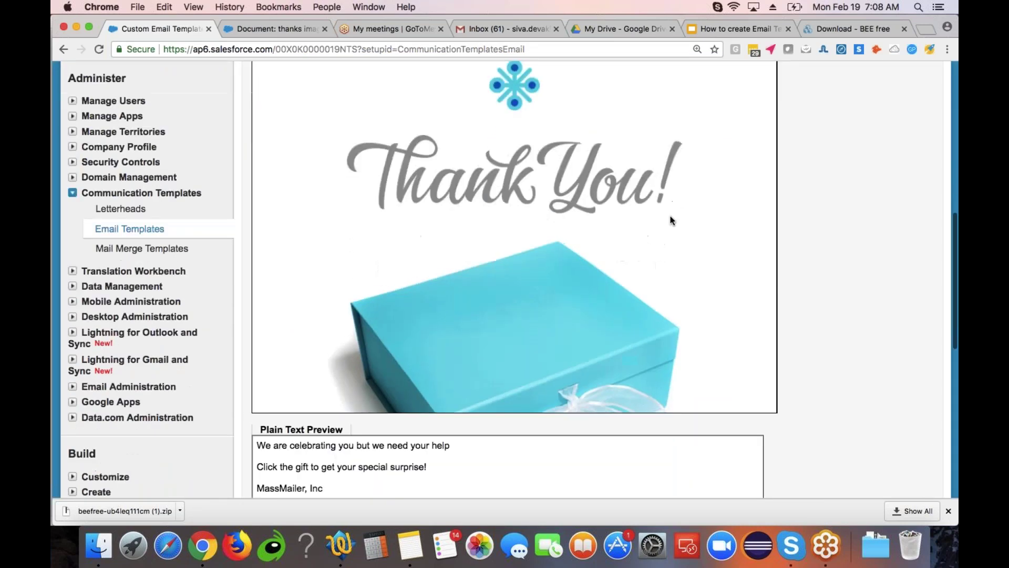
{"action": "scroll", "coordinate": [670, 216], "scroll_direction": "down", "scroll_amount": 3}
{"action": "scroll", "coordinate": [670, 216], "scroll_direction": "up", "scroll_amount": 15}
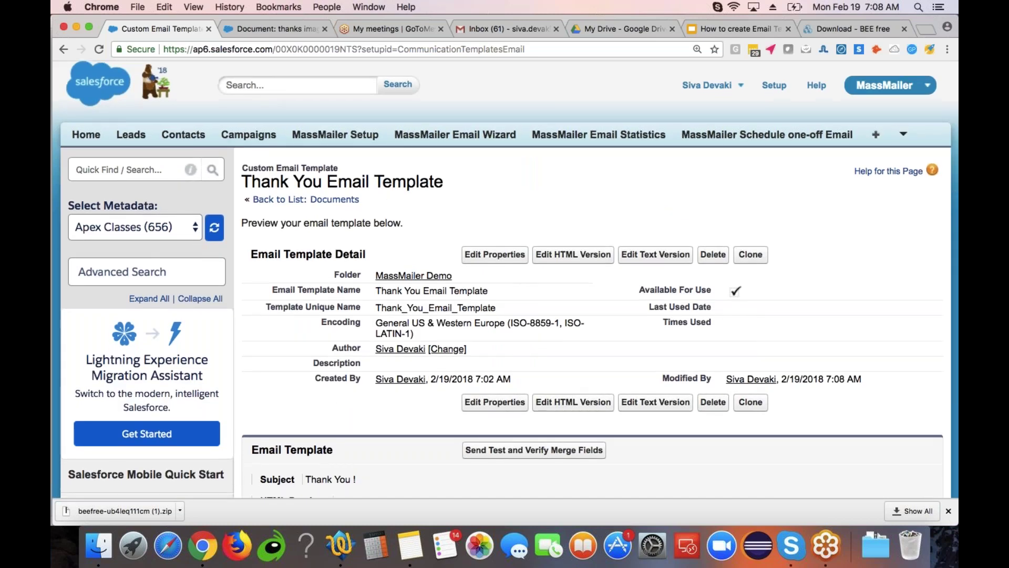
{"action": "scroll", "coordinate": [721, 223], "scroll_direction": "down", "scroll_amount": 2}
{"action": "scroll", "coordinate": [501, 277], "scroll_direction": "up", "scroll_amount": 2}
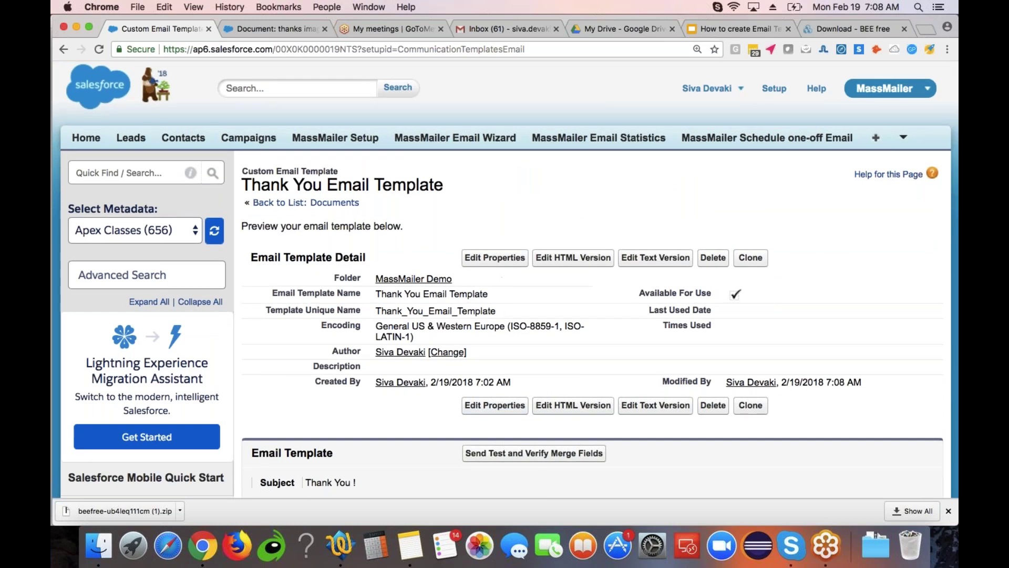
Step: In the MassMailer Email Wizard, choose Lead recipients from a saved 3-lead view and continue
{"action": "left_click", "coordinate": [467, 139]}
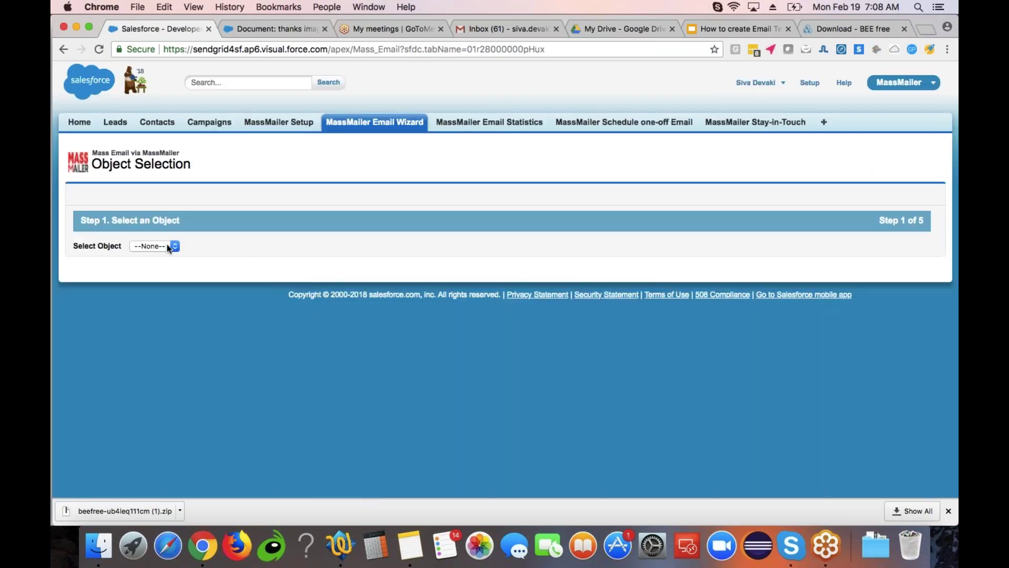
{"action": "left_click", "coordinate": [168, 247]}
{"action": "left_click", "coordinate": [160, 256]}
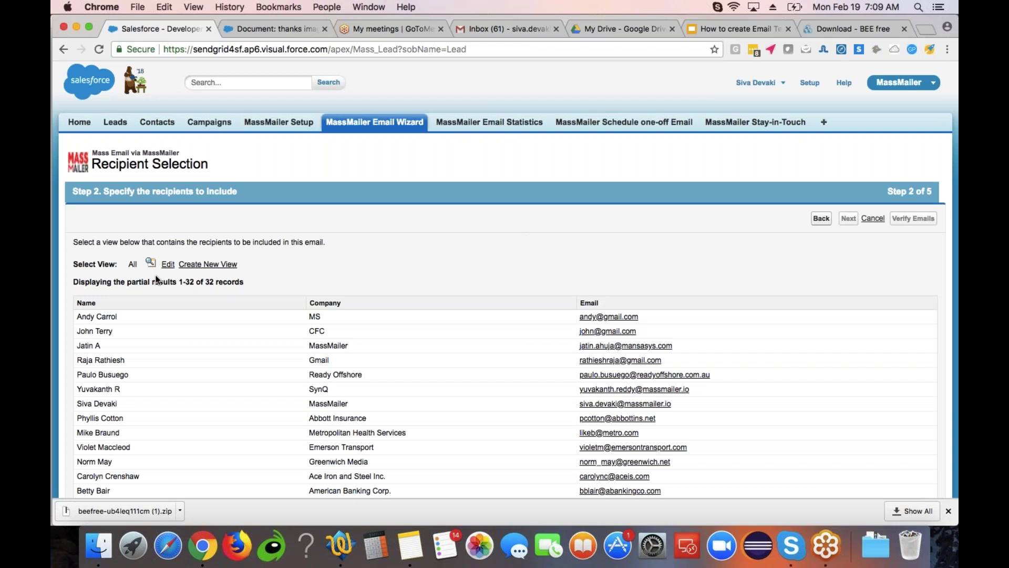
{"action": "left_click", "coordinate": [151, 261]}
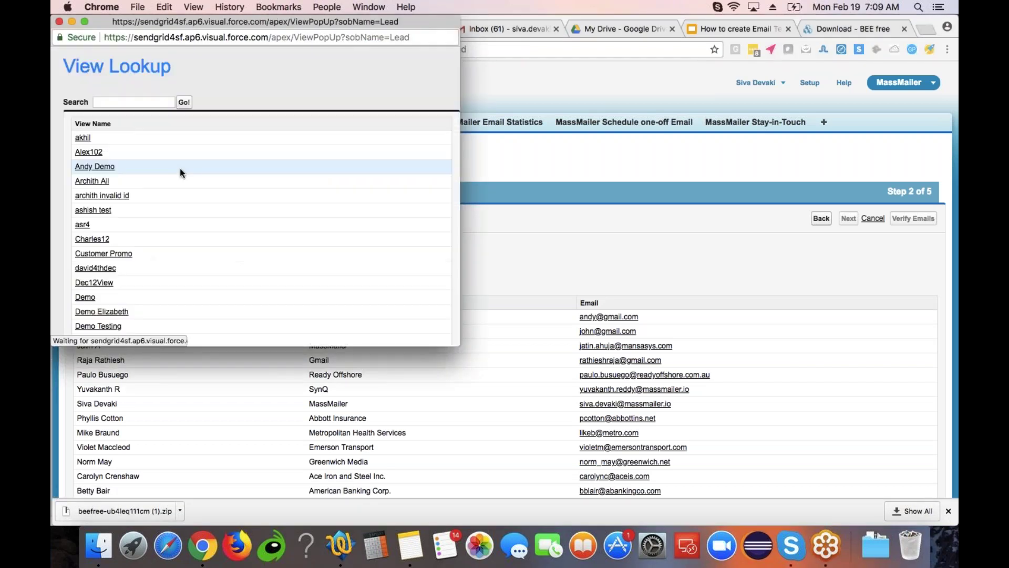
{"action": "scroll", "coordinate": [182, 232], "scroll_direction": "down", "scroll_amount": 3}
{"action": "scroll", "coordinate": [183, 235], "scroll_direction": "down", "scroll_amount": 10}
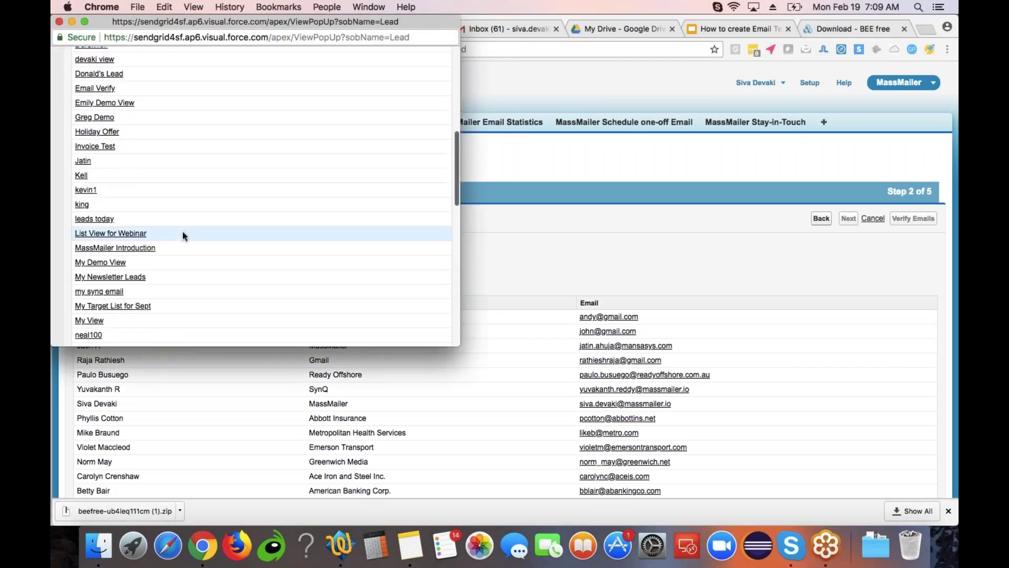
{"action": "scroll", "coordinate": [182, 234], "scroll_direction": "down", "scroll_amount": 5}
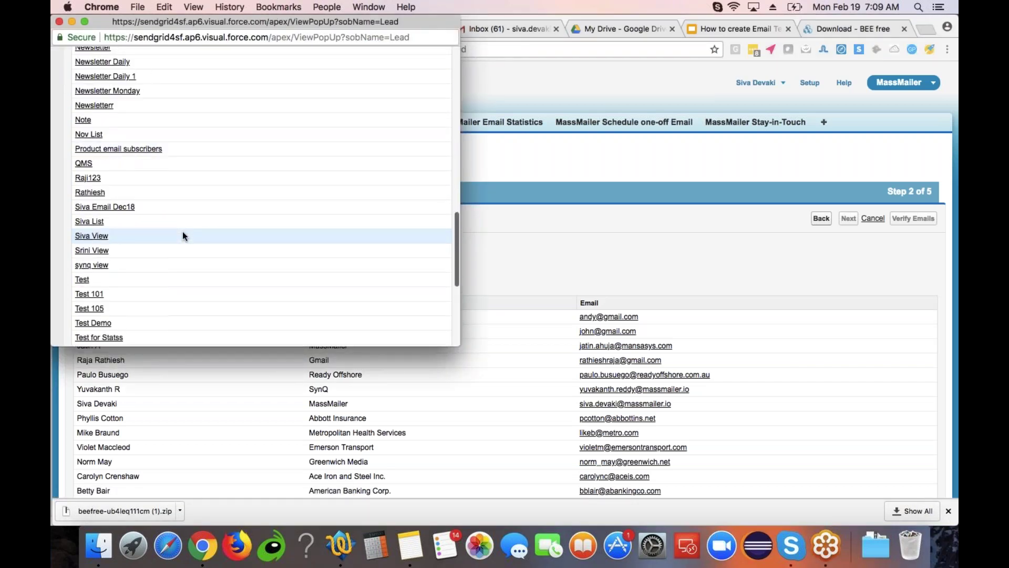
{"action": "left_click", "coordinate": [89, 236]}
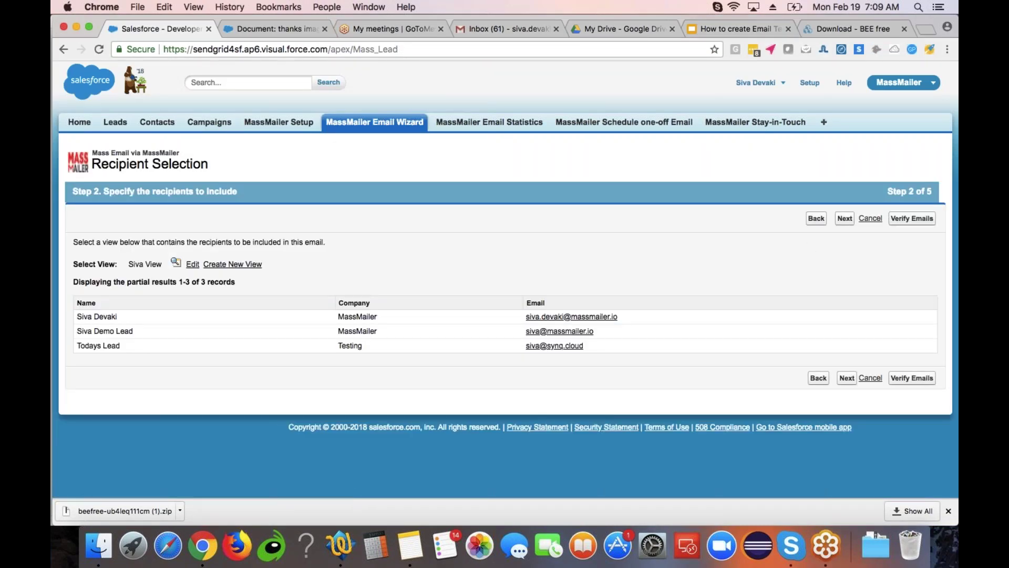
{"action": "left_click", "coordinate": [844, 218]}
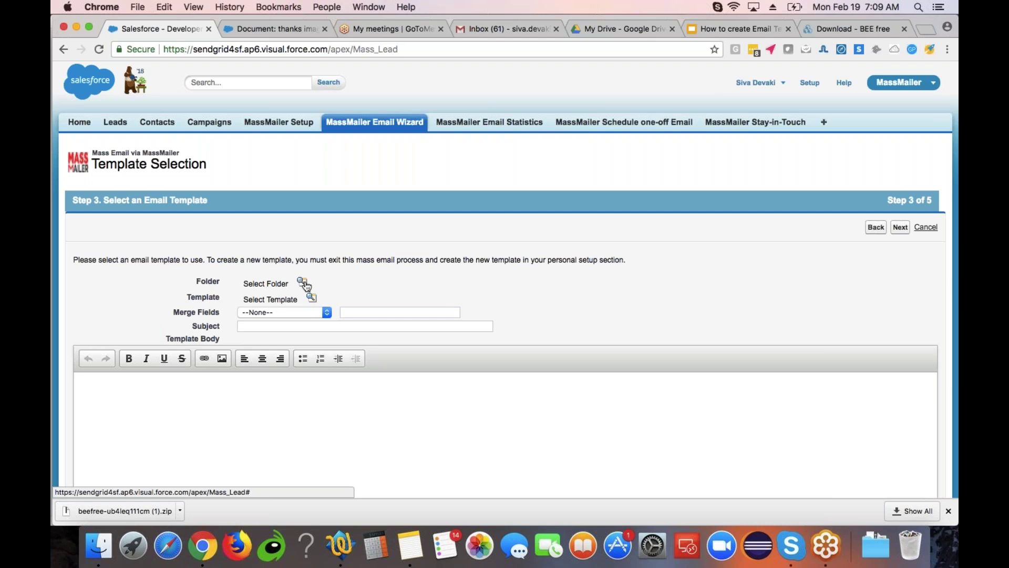
{"action": "left_click", "coordinate": [303, 284]}
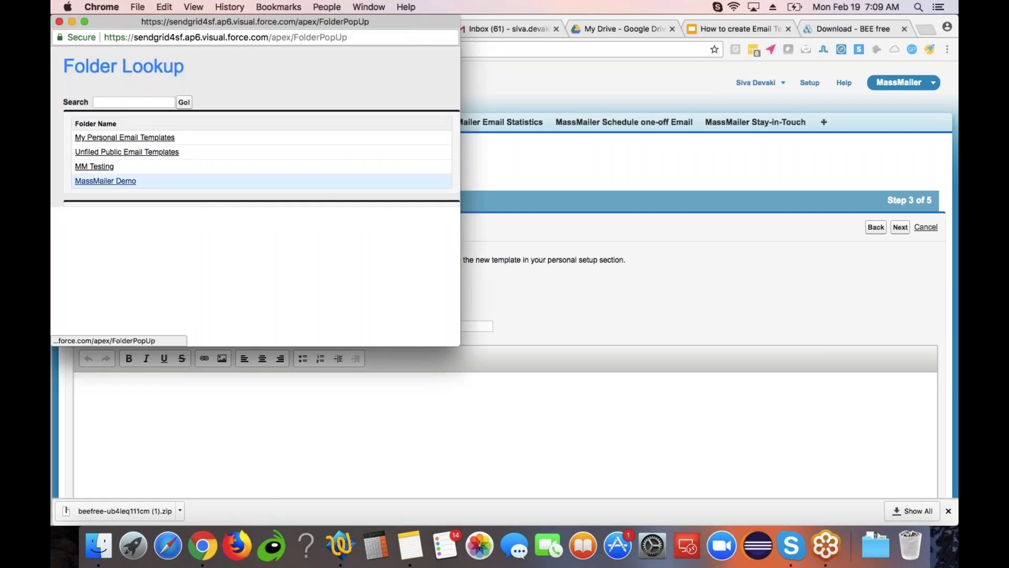
Step: Pick 'Thank You Email Template' from the MassMailer Demo folder and review its previewed images
{"action": "left_click", "coordinate": [105, 180]}
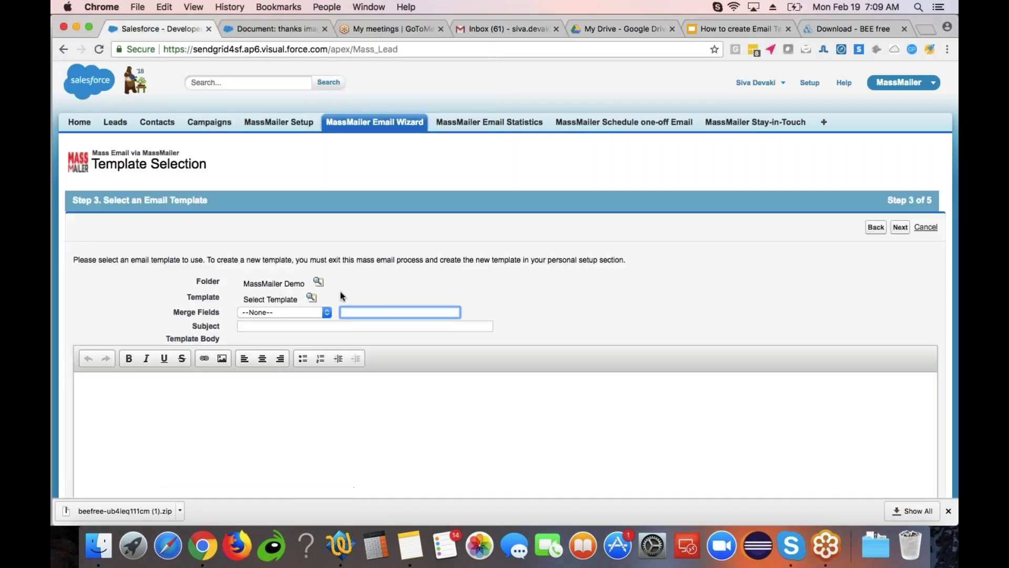
{"action": "left_click", "coordinate": [311, 297]}
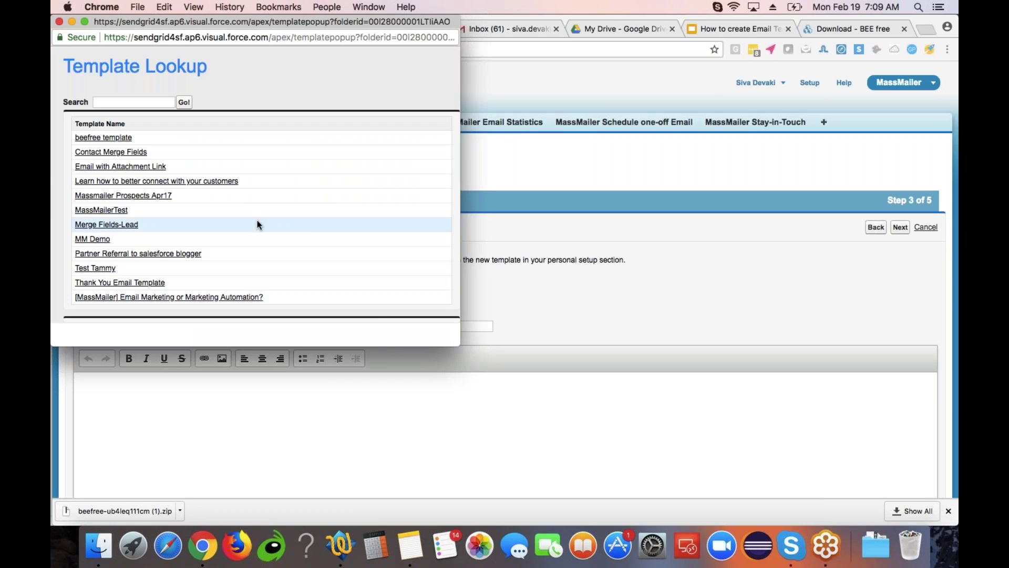
{"action": "left_click", "coordinate": [120, 283]}
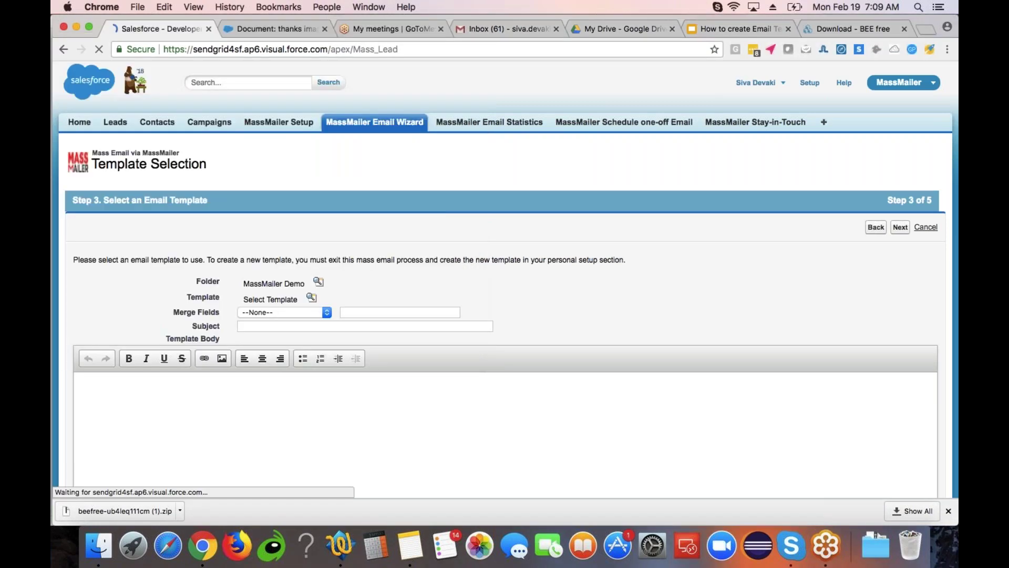
{"action": "scroll", "coordinate": [414, 291], "scroll_direction": "down", "scroll_amount": 2}
{"action": "scroll", "coordinate": [610, 216], "scroll_direction": "down", "scroll_amount": 5}
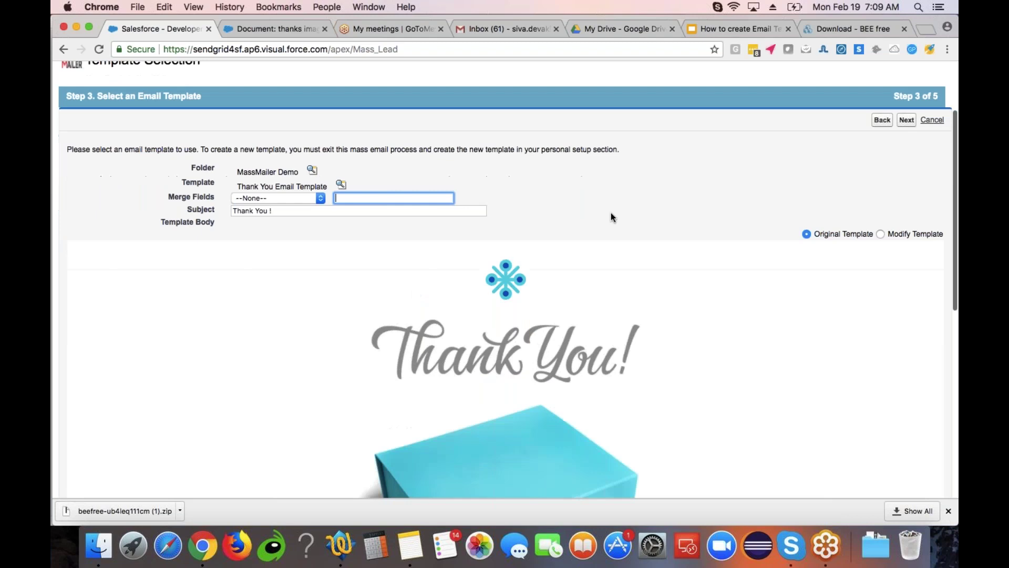
{"action": "scroll", "coordinate": [611, 213], "scroll_direction": "down", "scroll_amount": 7}
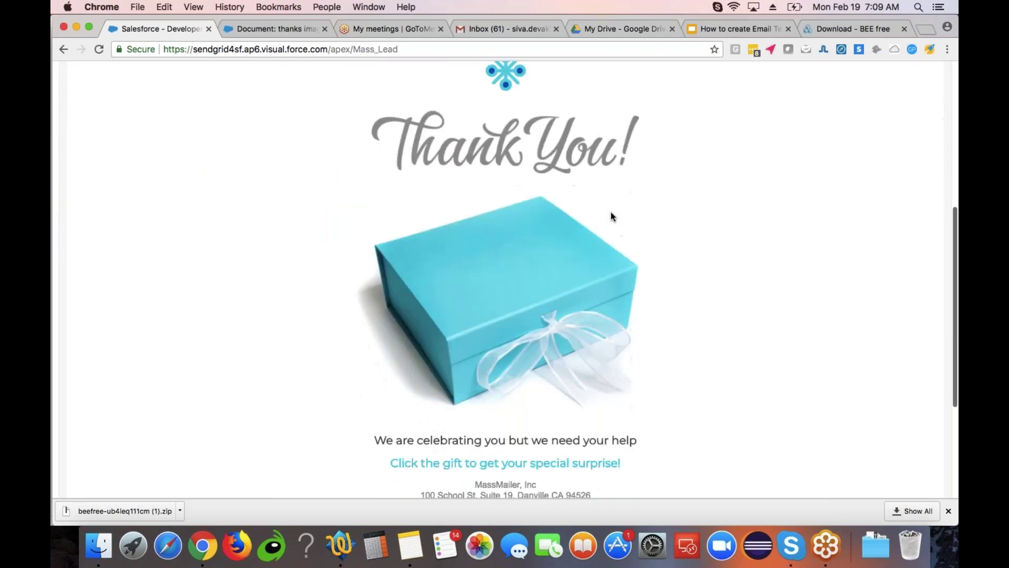
{"action": "scroll", "coordinate": [611, 212], "scroll_direction": "up", "scroll_amount": 8}
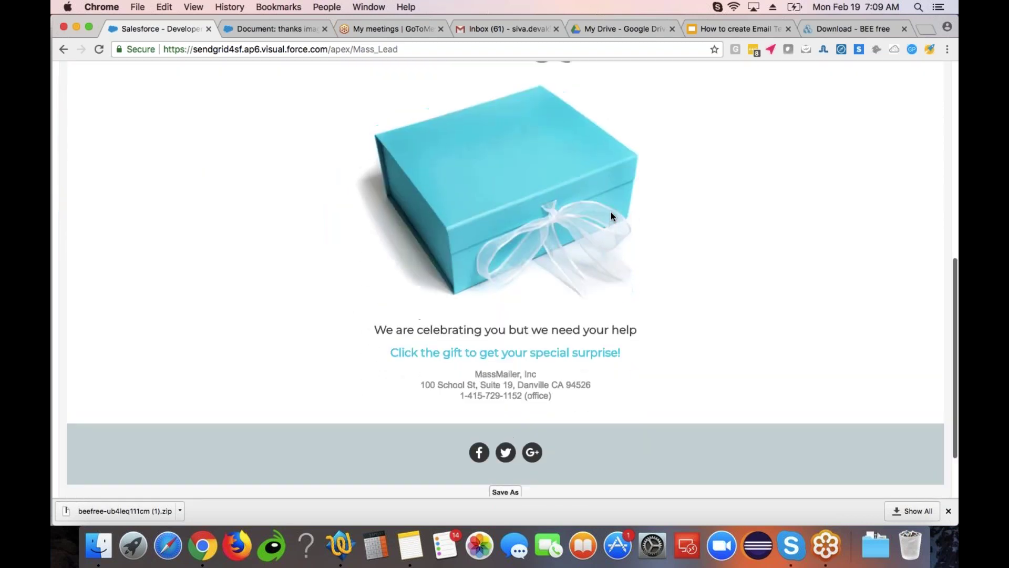
{"action": "scroll", "coordinate": [610, 212], "scroll_direction": "down", "scroll_amount": 10}
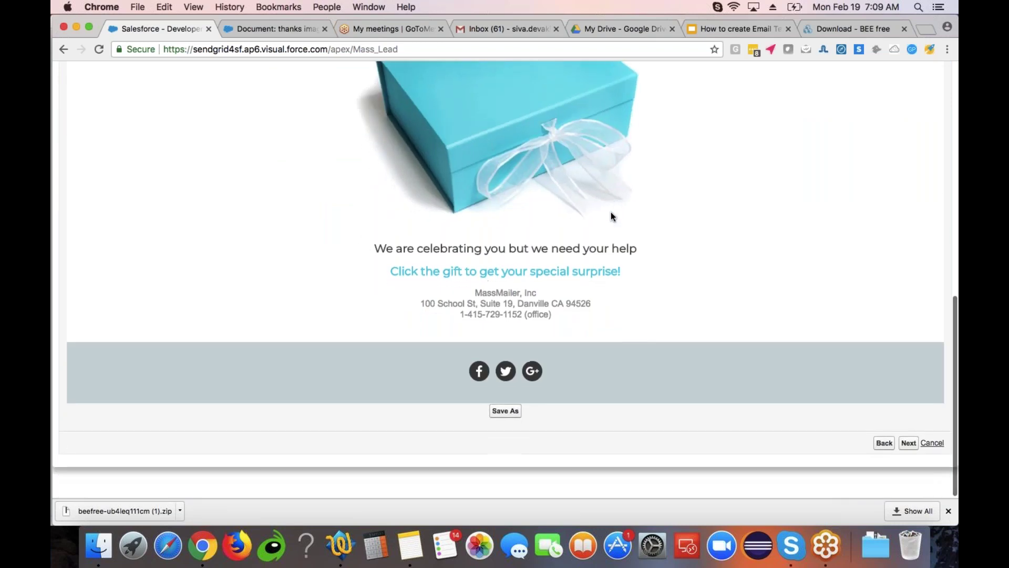
{"action": "scroll", "coordinate": [610, 212], "scroll_direction": "up", "scroll_amount": 14}
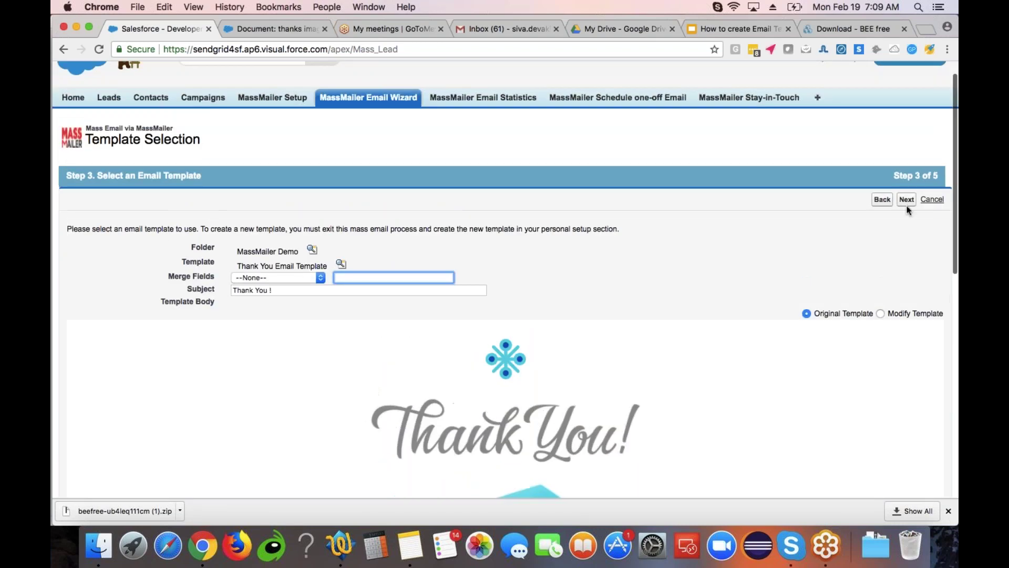
Step: Review the sender options in Step 4 and submit the mass email to the 3 recipients
{"action": "left_click", "coordinate": [907, 199]}
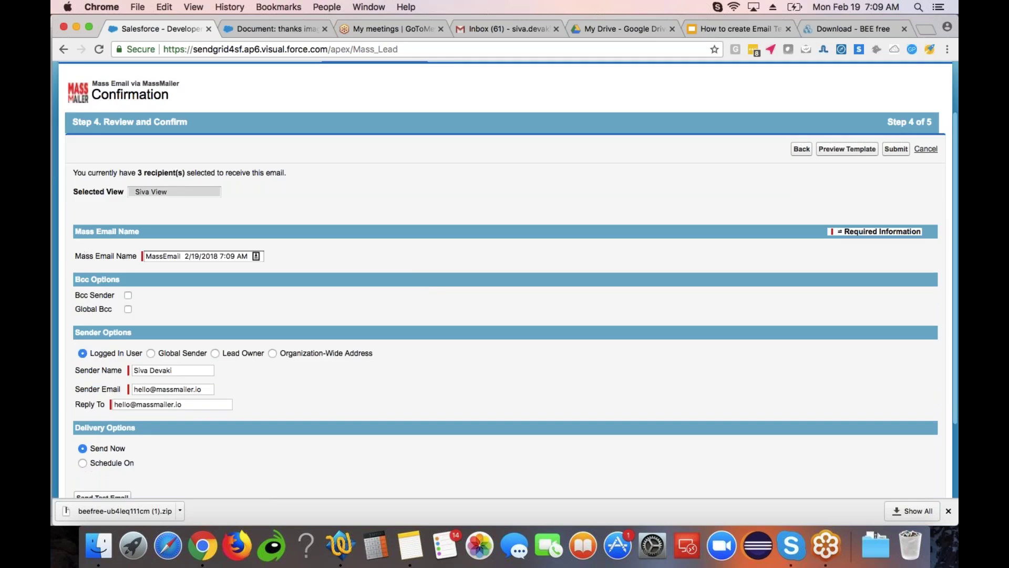
{"action": "scroll", "coordinate": [273, 312], "scroll_direction": "down", "scroll_amount": 3}
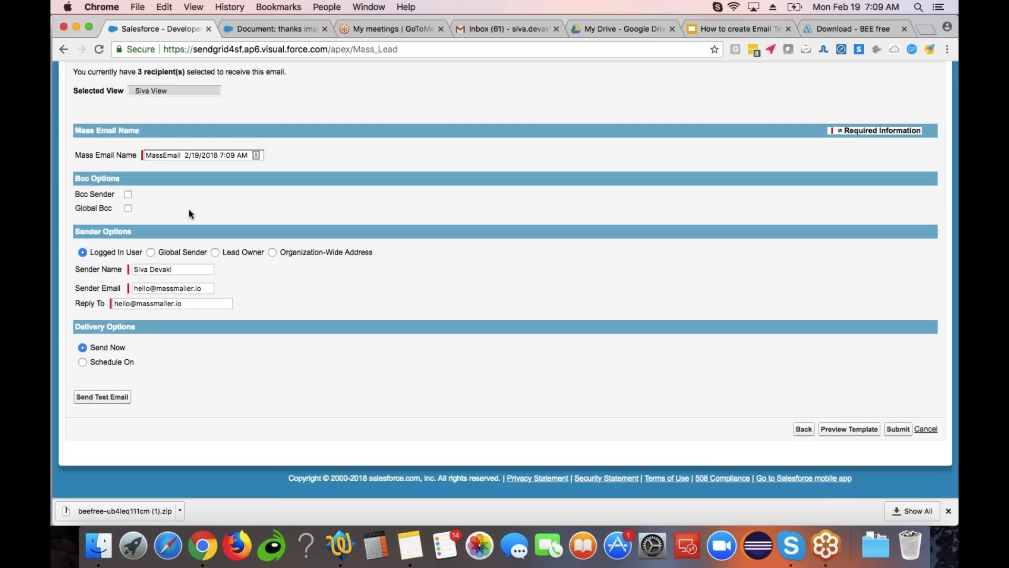
{"action": "scroll", "coordinate": [499, 245], "scroll_direction": "up", "scroll_amount": 5}
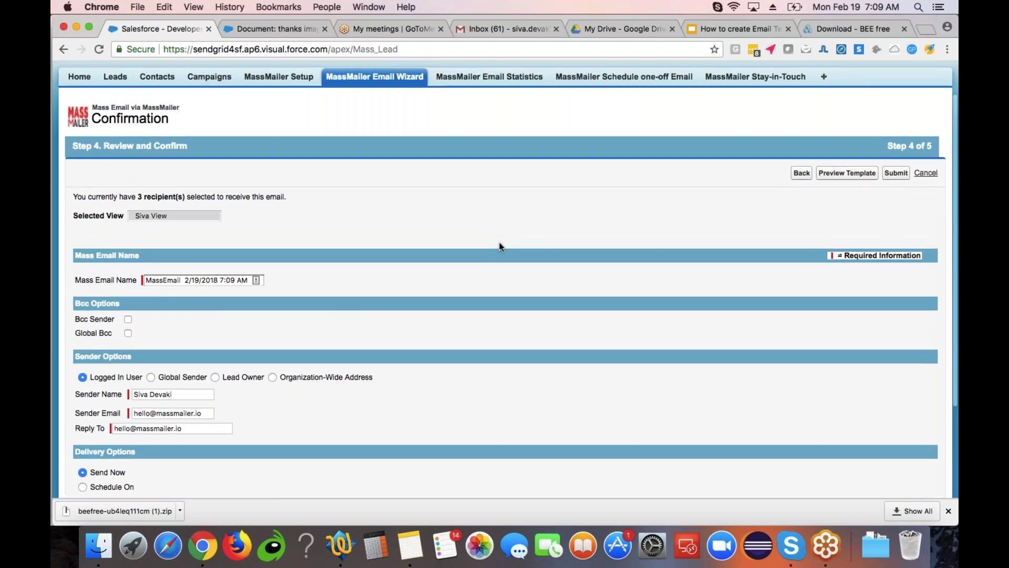
{"action": "scroll", "coordinate": [500, 247], "scroll_direction": "up", "scroll_amount": 1}
{"action": "left_click", "coordinate": [896, 193]}
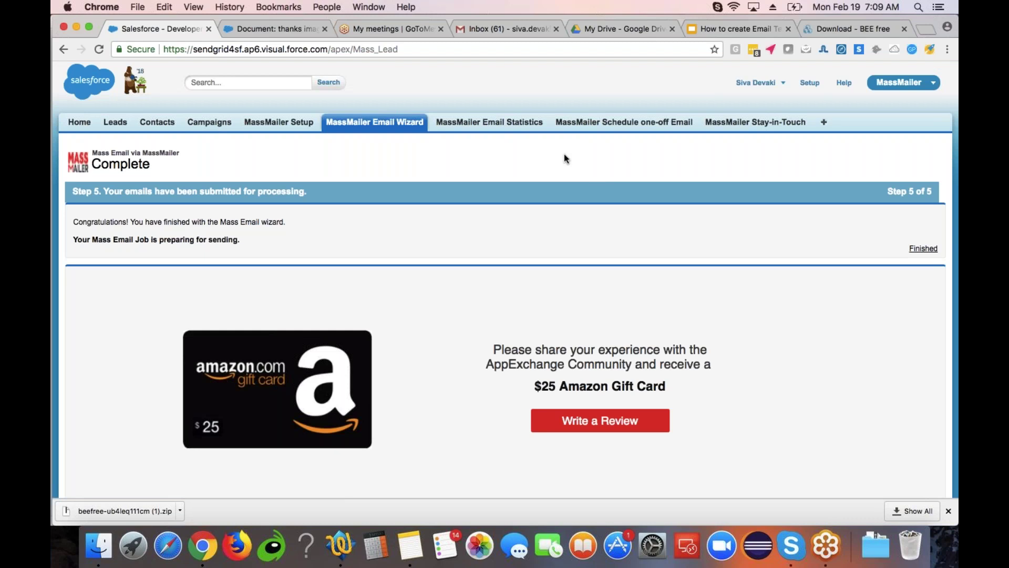
Step: Open the 'Thank You !' email under Gmail Promotions and check its images and footer
{"action": "left_click", "coordinate": [519, 28]}
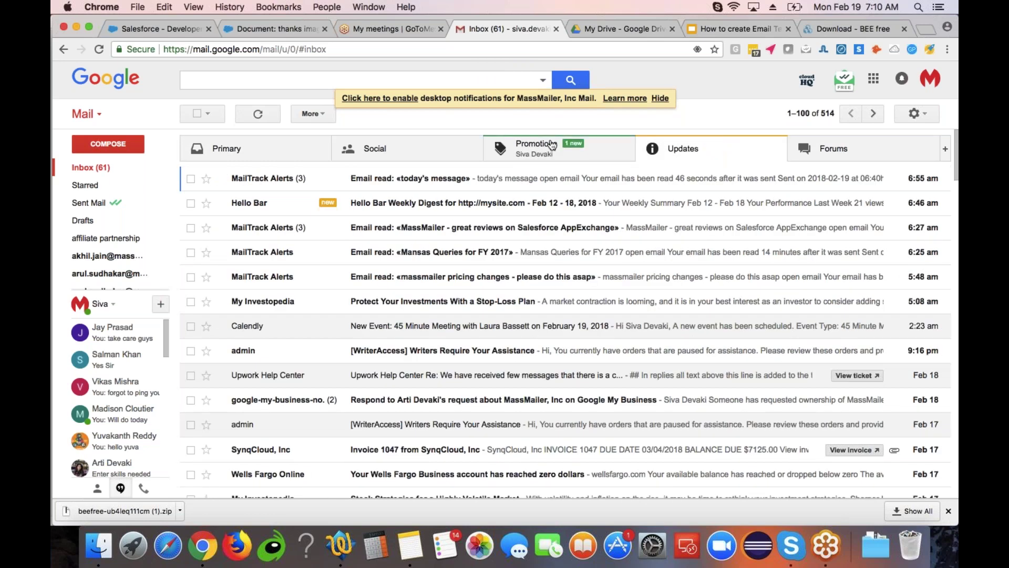
{"action": "left_click", "coordinate": [551, 145]}
{"action": "left_click", "coordinate": [423, 179]}
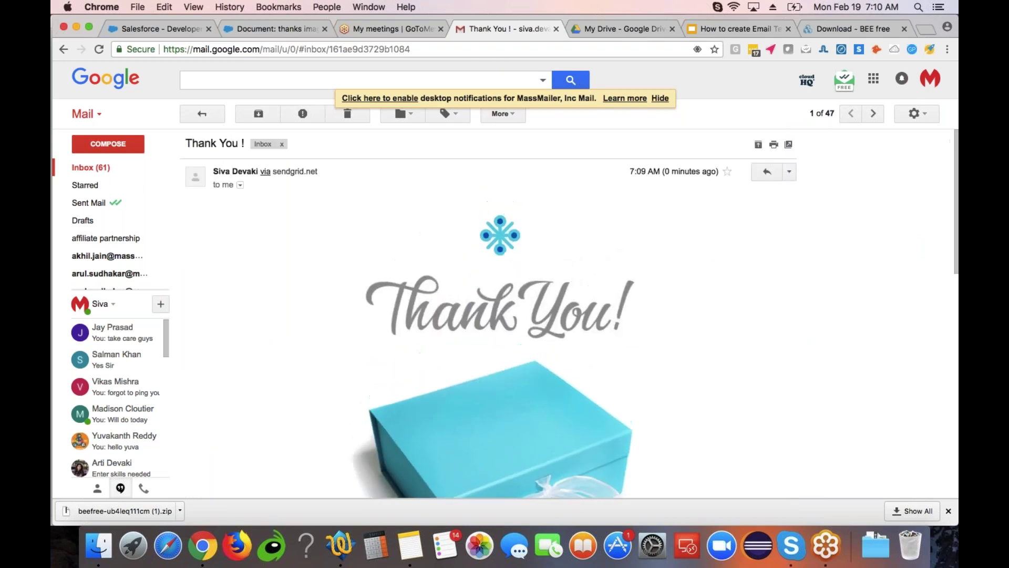
{"action": "scroll", "coordinate": [499, 263], "scroll_direction": "down", "scroll_amount": 5}
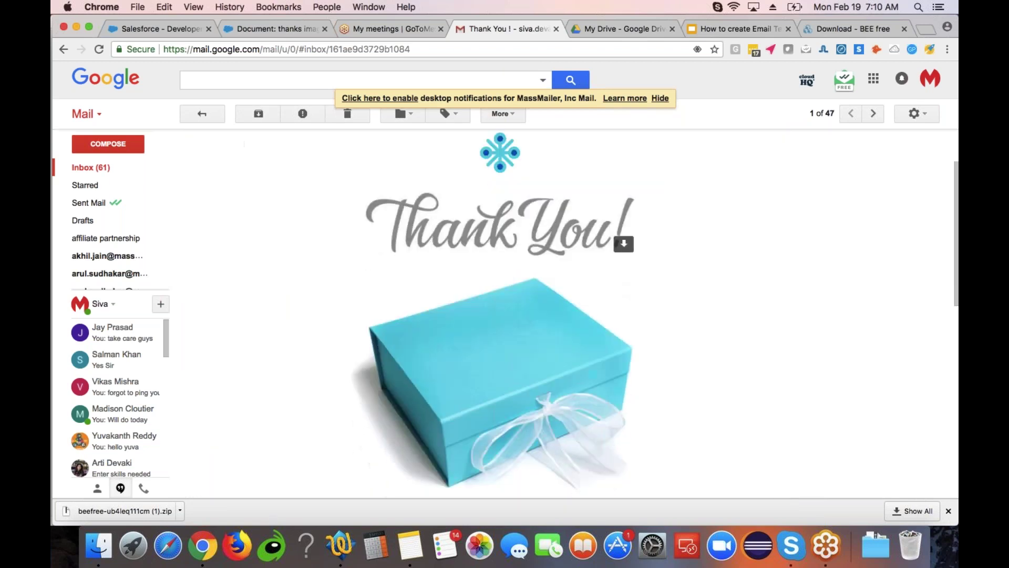
{"action": "scroll", "coordinate": [499, 310], "scroll_direction": "down", "scroll_amount": 3}
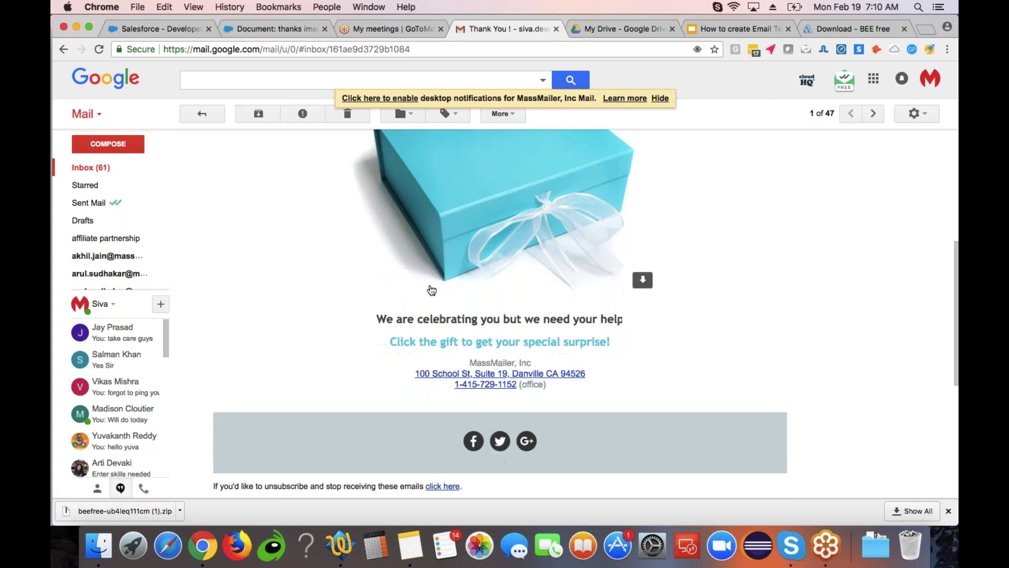
{"action": "scroll", "coordinate": [336, 301], "scroll_direction": "up", "scroll_amount": 1}
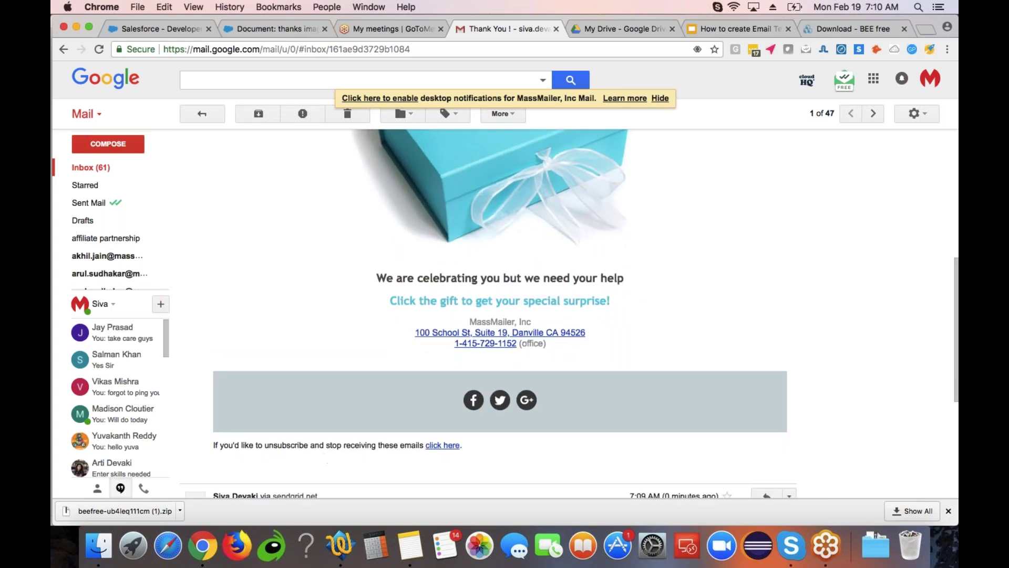
{"action": "scroll", "coordinate": [500, 314], "scroll_direction": "up", "scroll_amount": 4}
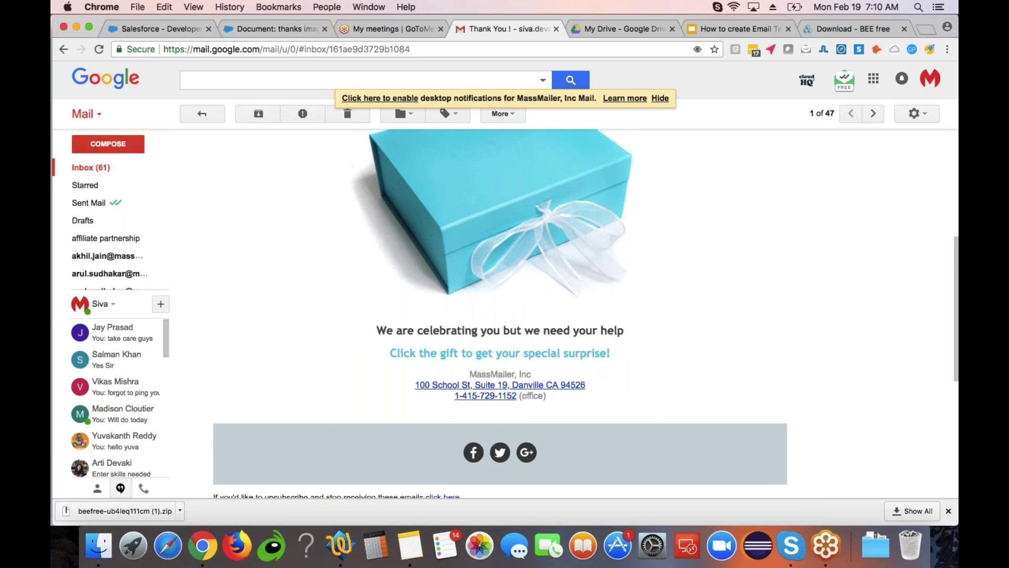
{"action": "scroll", "coordinate": [500, 314], "scroll_direction": "up", "scroll_amount": 5}
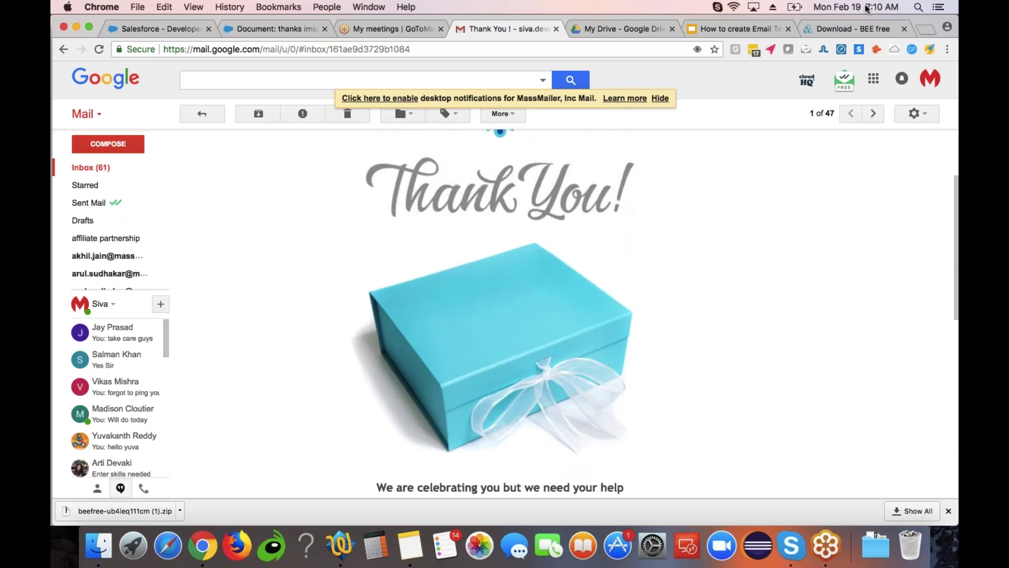
{"action": "left_click", "coordinate": [851, 27]}
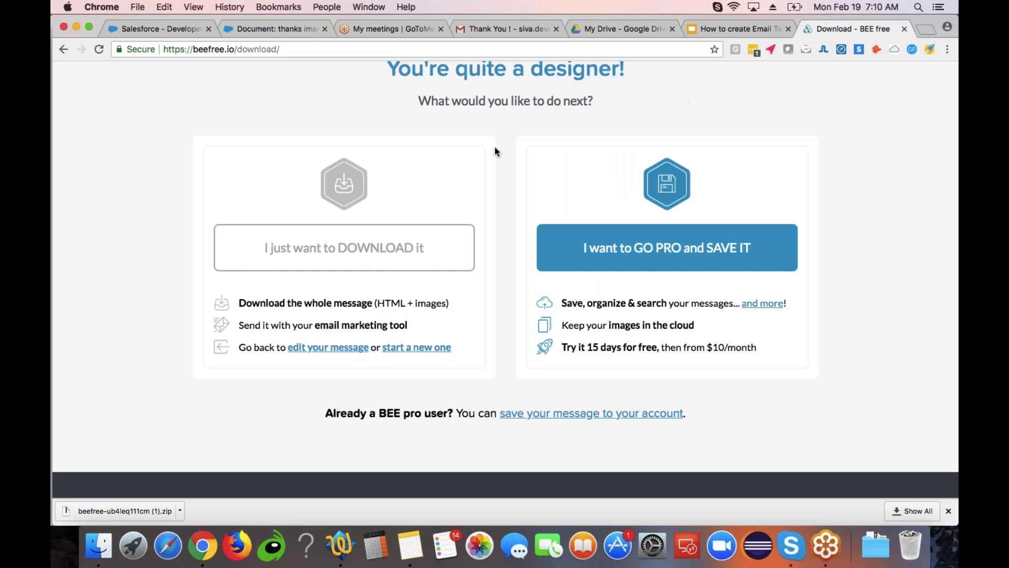
Step: Load the beefree.io home page by removing 'download' from the URL, then return to Salesforce
{"action": "scroll", "coordinate": [526, 211], "scroll_direction": "up", "scroll_amount": 1}
{"action": "scroll", "coordinate": [494, 152], "scroll_direction": "up", "scroll_amount": 3}
{"action": "double_click", "coordinate": [256, 49]}
{"action": "key", "text": "BackSpace"}
{"action": "key", "text": "BackSpace"}
{"action": "key", "text": "BackSpace"}
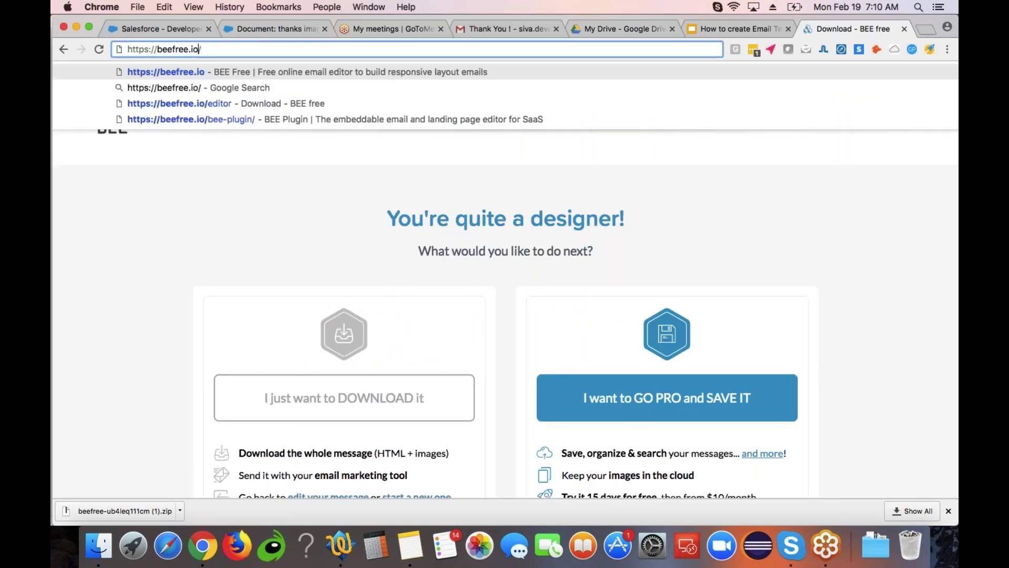
{"action": "key", "text": "Return"}
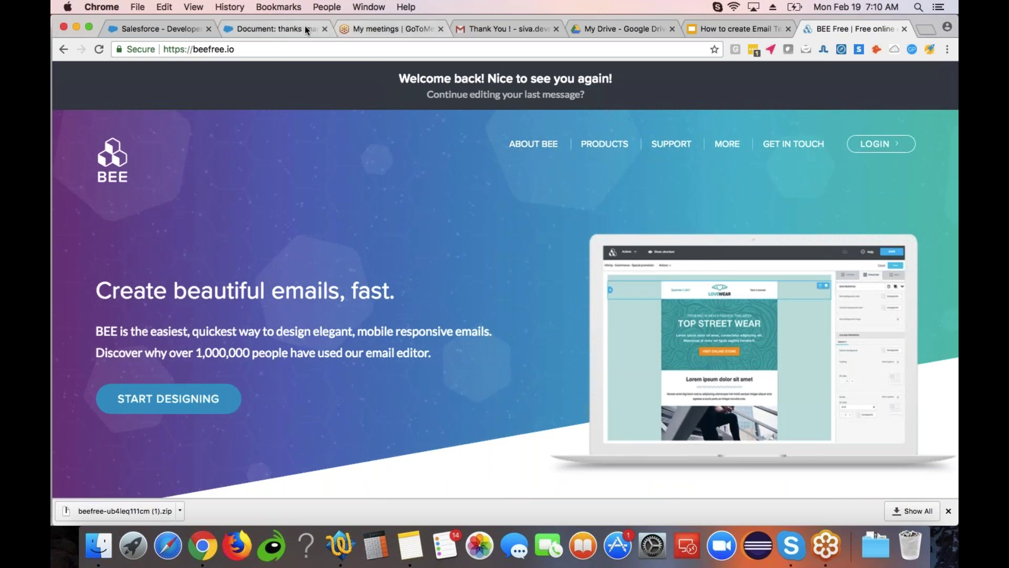
{"action": "left_click", "coordinate": [190, 23]}
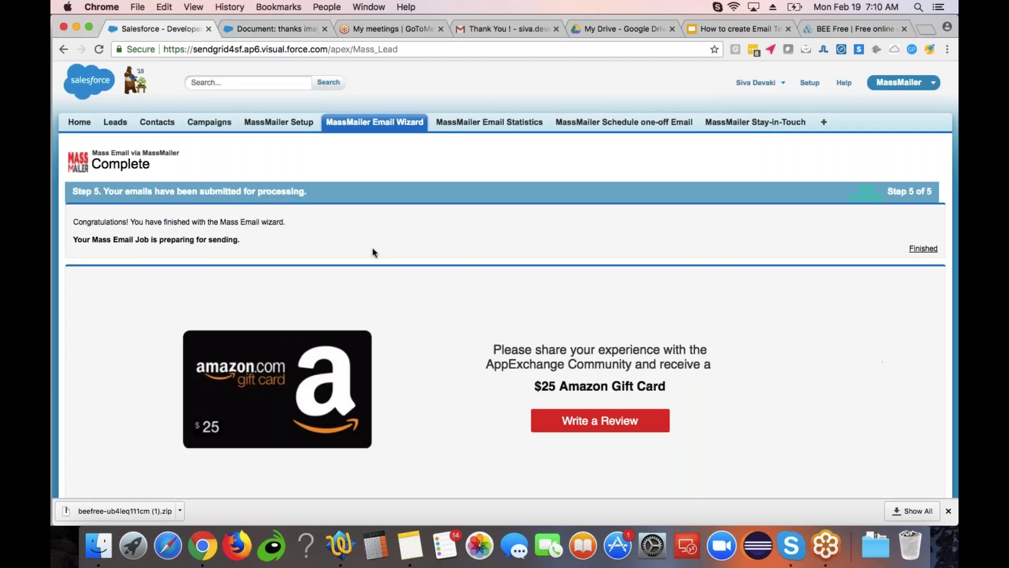
Step: Review the 'Document: thanks image' details page in Salesforce
{"action": "left_click", "coordinate": [298, 30]}
{"action": "scroll", "coordinate": [393, 173], "scroll_direction": "up", "scroll_amount": 4}
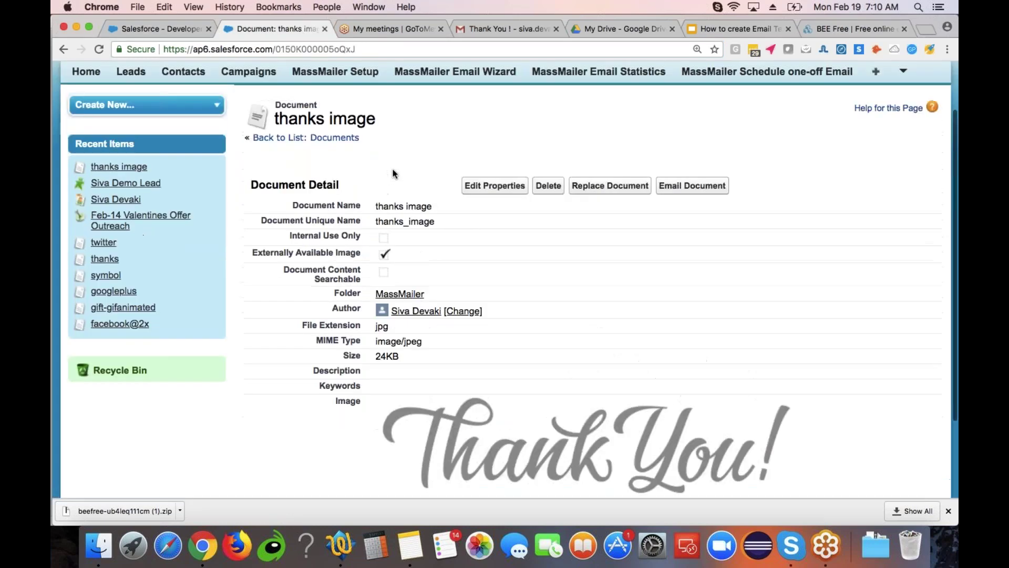
{"action": "scroll", "coordinate": [430, 141], "scroll_direction": "up", "scroll_amount": 2}
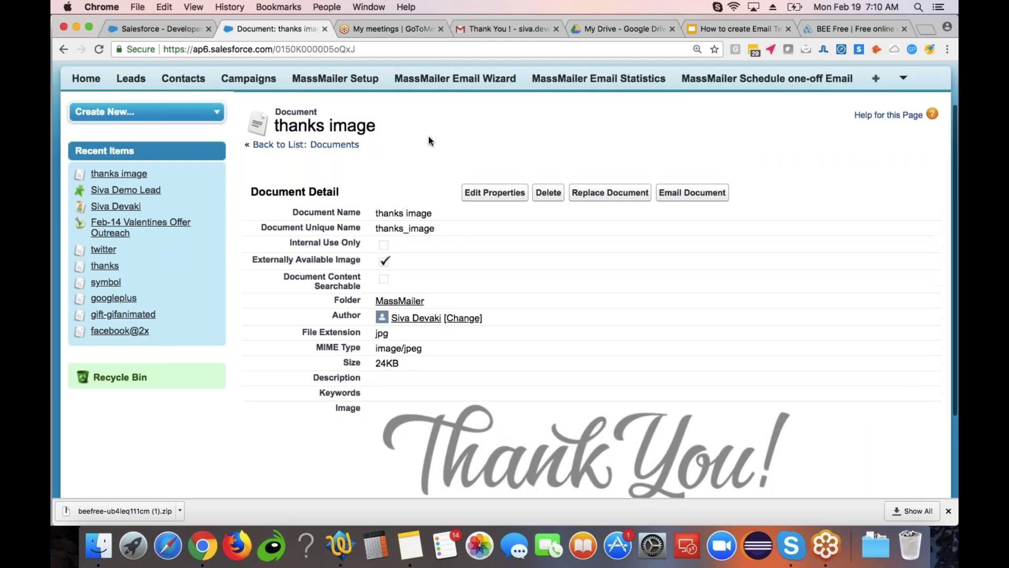
{"action": "scroll", "coordinate": [428, 136], "scroll_direction": "up", "scroll_amount": 1}
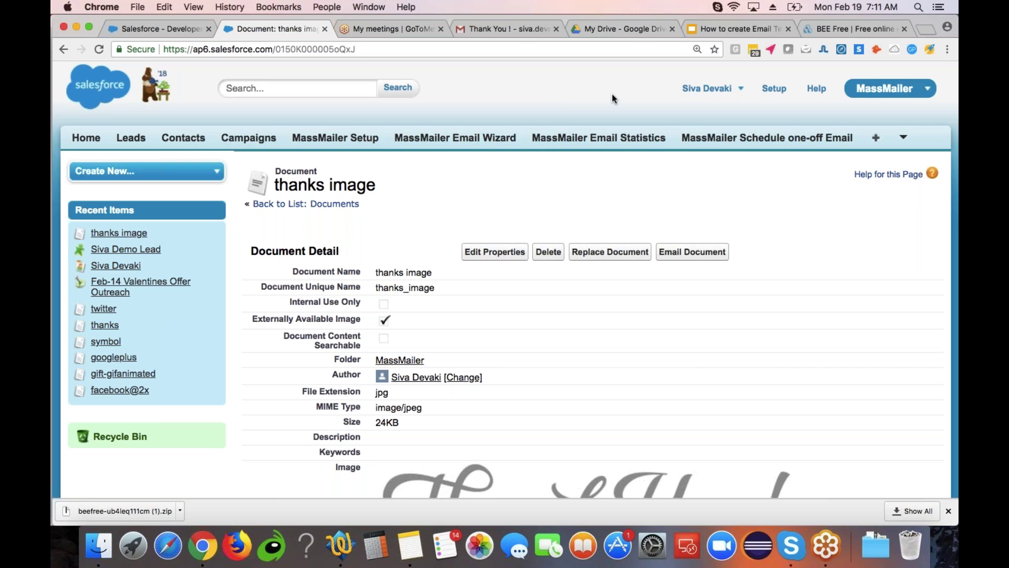
Step: Present slide 2, 'Thank You.', full screen in the Google Slides deck
{"action": "left_click", "coordinate": [729, 28]}
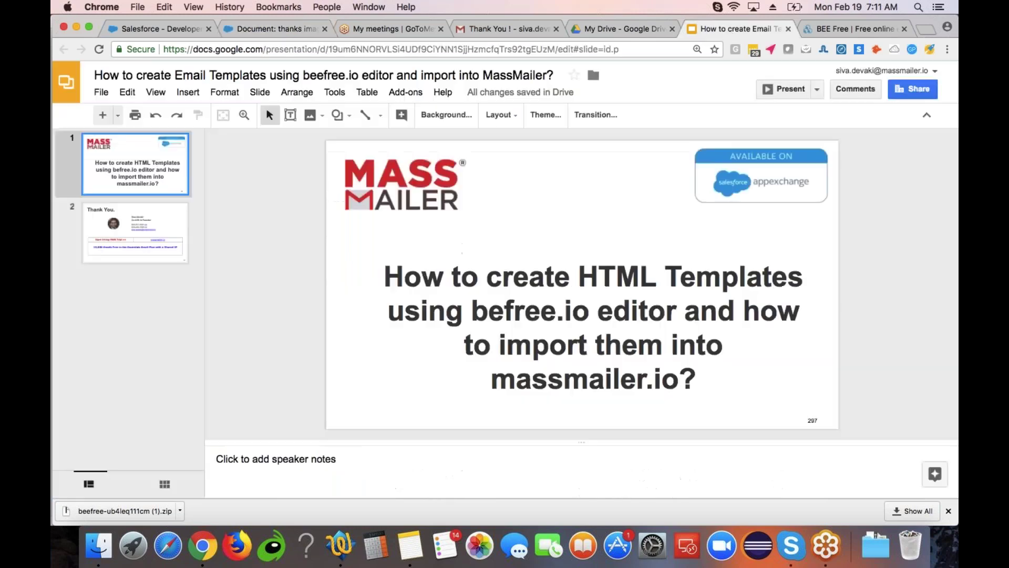
{"action": "left_click", "coordinate": [156, 224]}
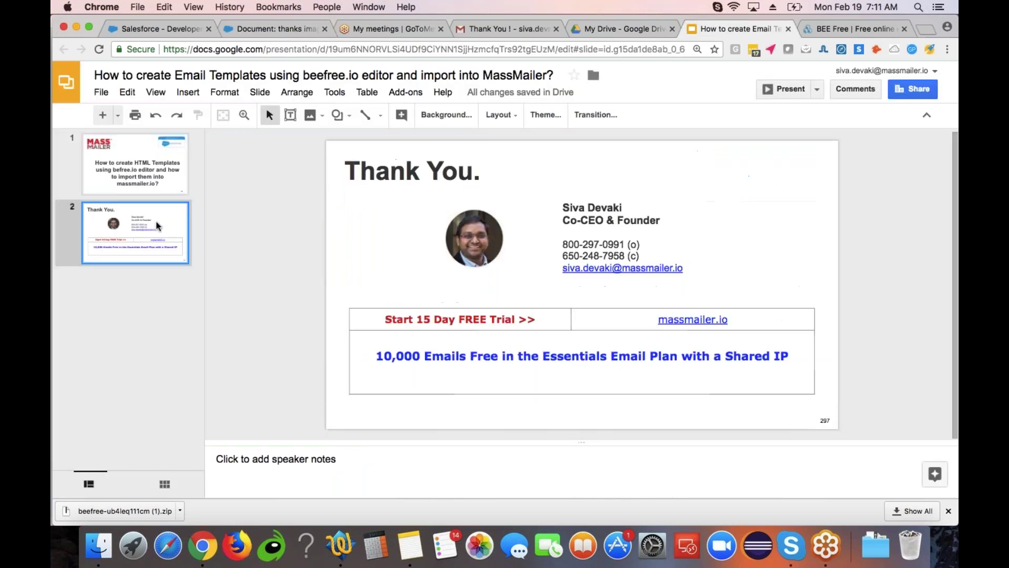
{"action": "left_click", "coordinate": [159, 94]}
{"action": "left_click", "coordinate": [181, 121]}
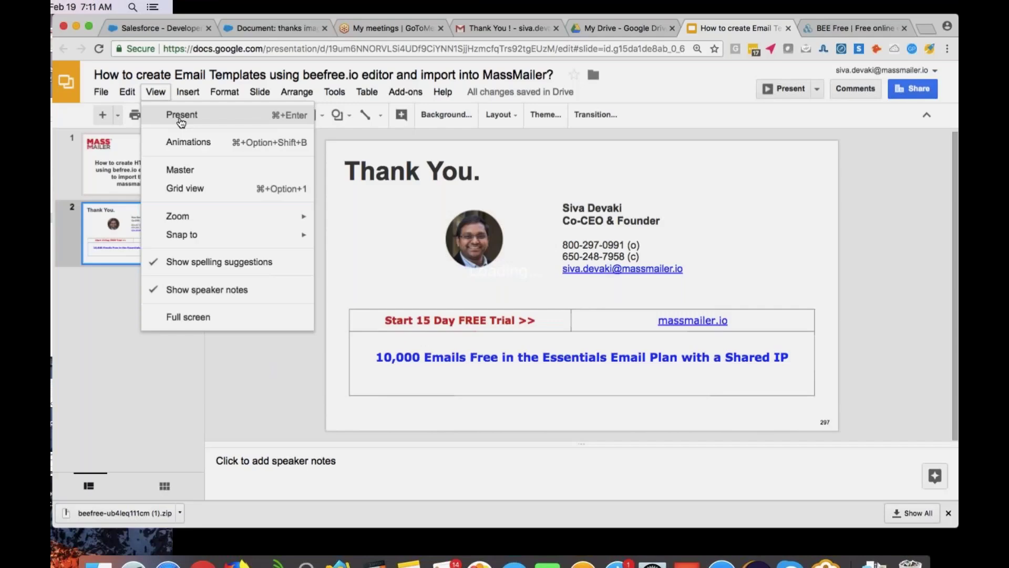